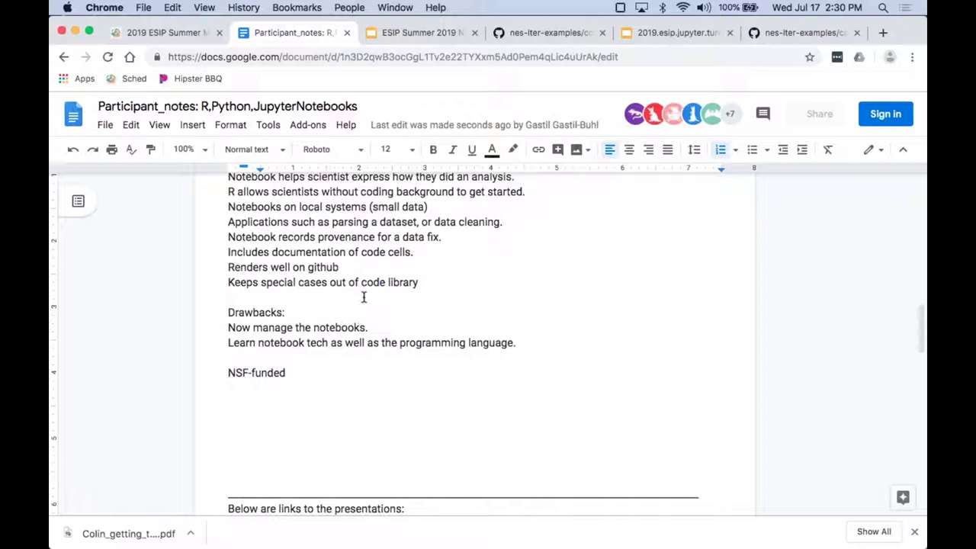
Complete the "NSF-funded" line with "JetStream" and add a "Q&A" heading below it, followed by a blank line.
left_click(343, 379)
type("Je")
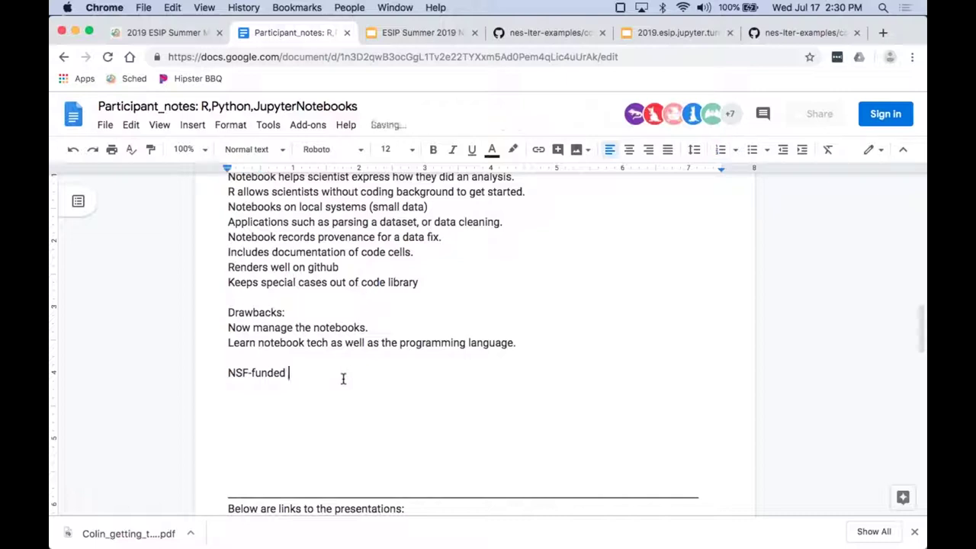
type("tStream")
key("Return")
key("Return")
type("Q&A")
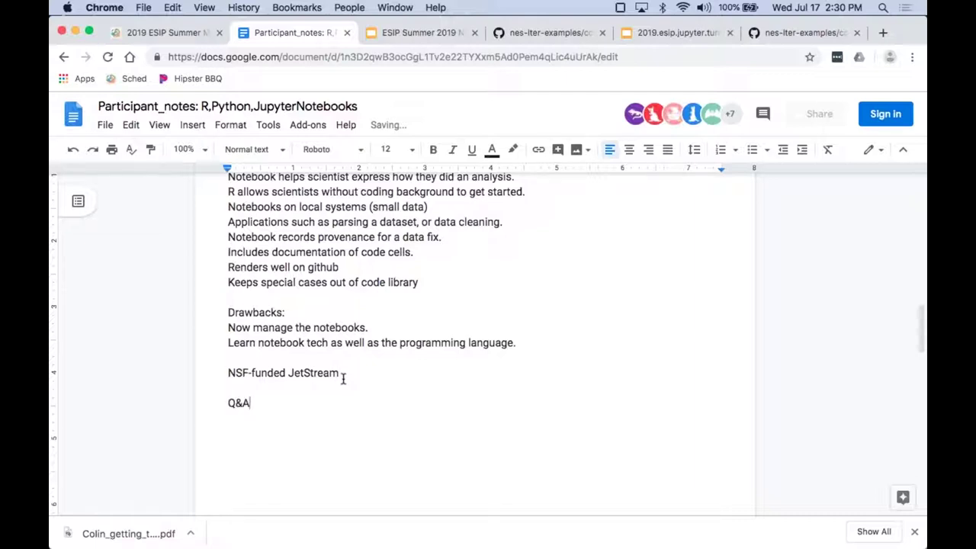
key("Return")
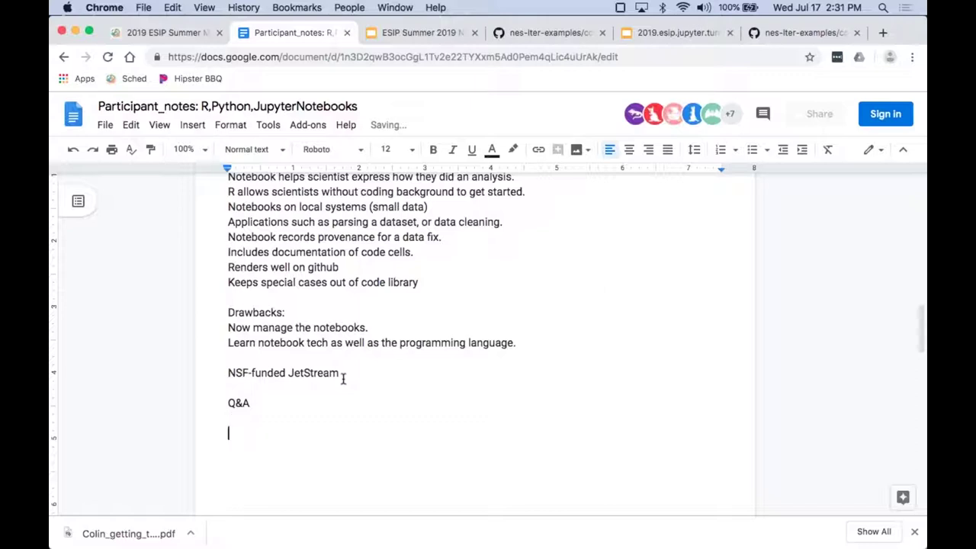
Add the question "What can ESIP do to make easier?" under the Q&A heading.
scroll(344, 379, "down", 5)
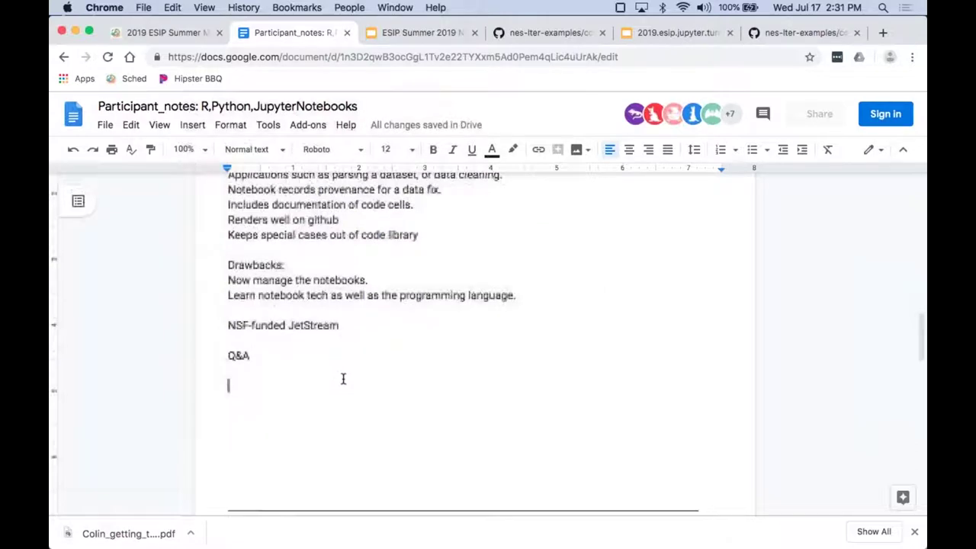
scroll(343, 379, "down", 2)
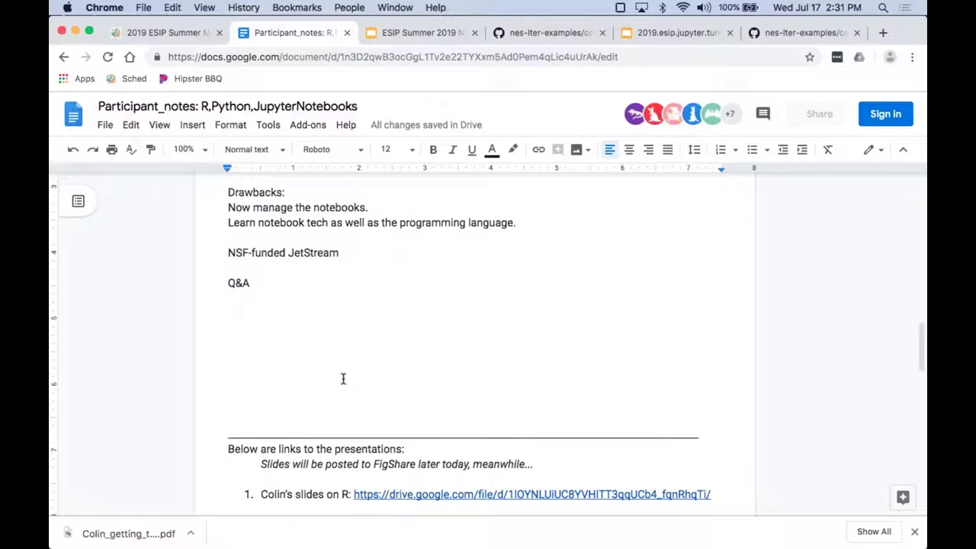
key("super+equal")
key("super+equal")
key("super+equal")
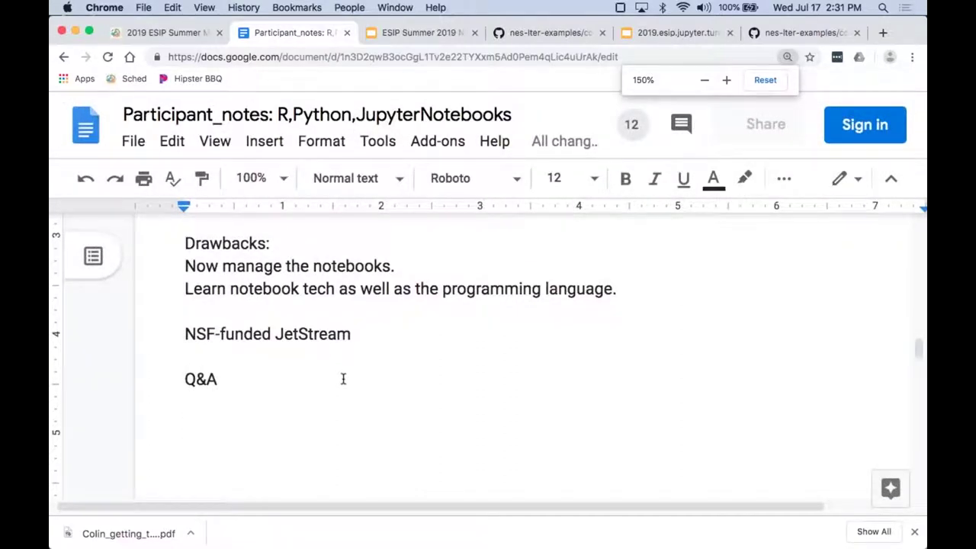
scroll(343, 379, "down", 2)
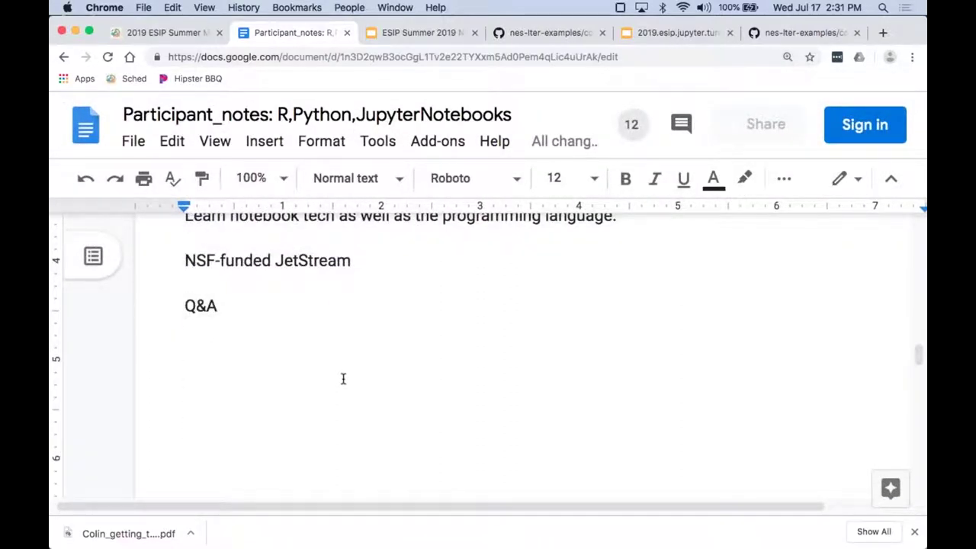
type("Wh")
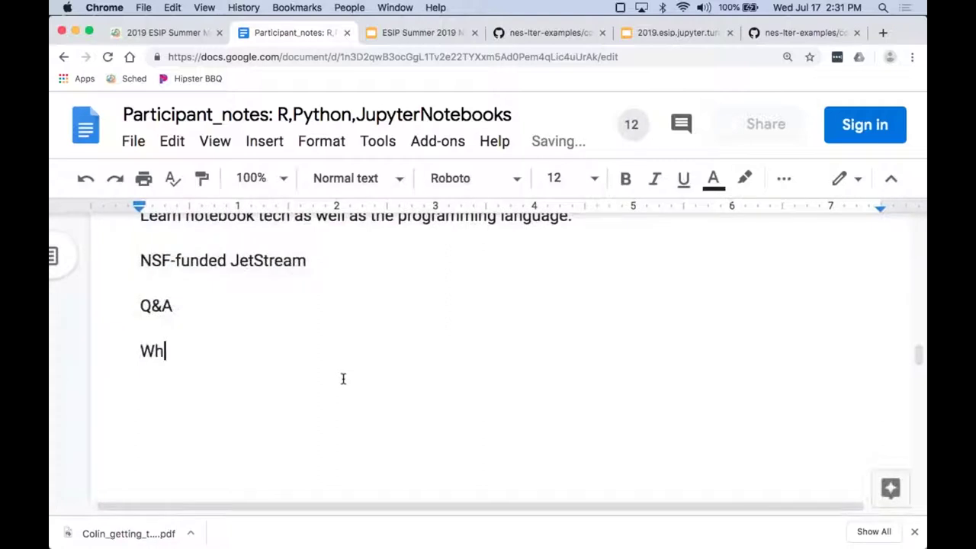
type("at can ESIP")
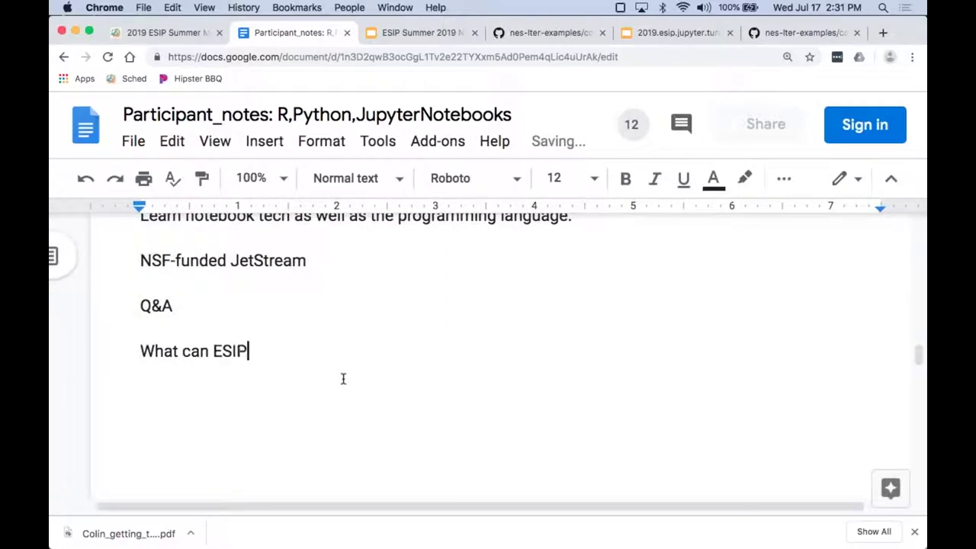
type(" do to make ")
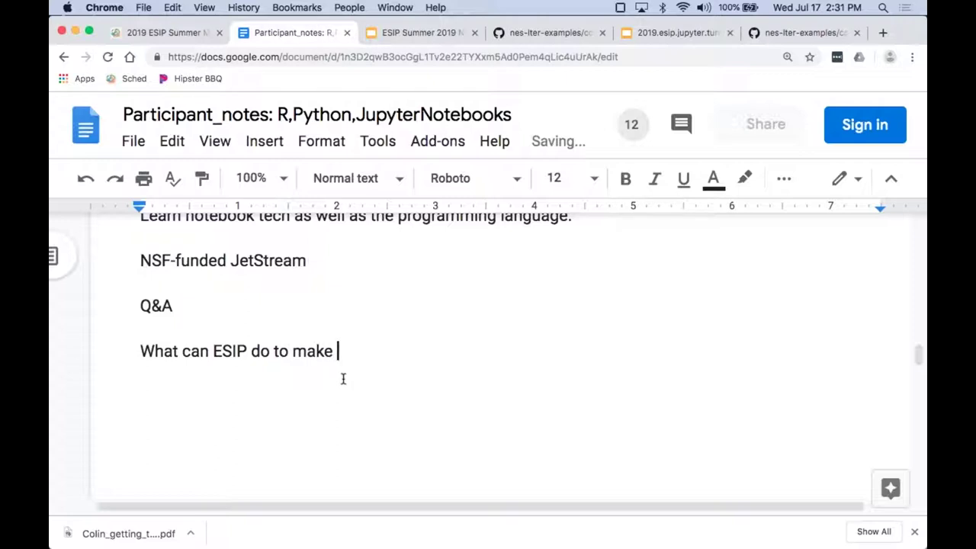
type("easier?")
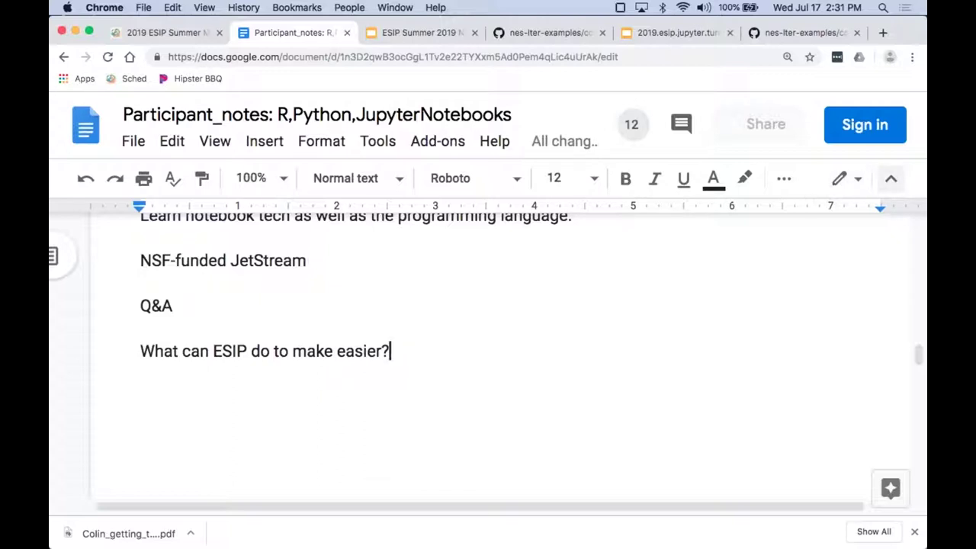
Hide the document's title and menu area to enlarge the writing space around the Q&A section.
left_click(891, 184)
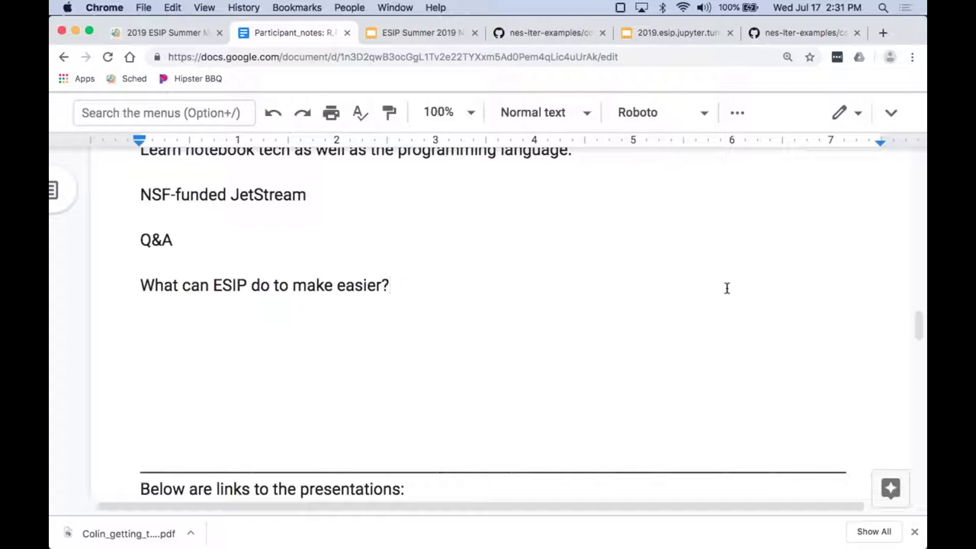
scroll(727, 288, "down", 2)
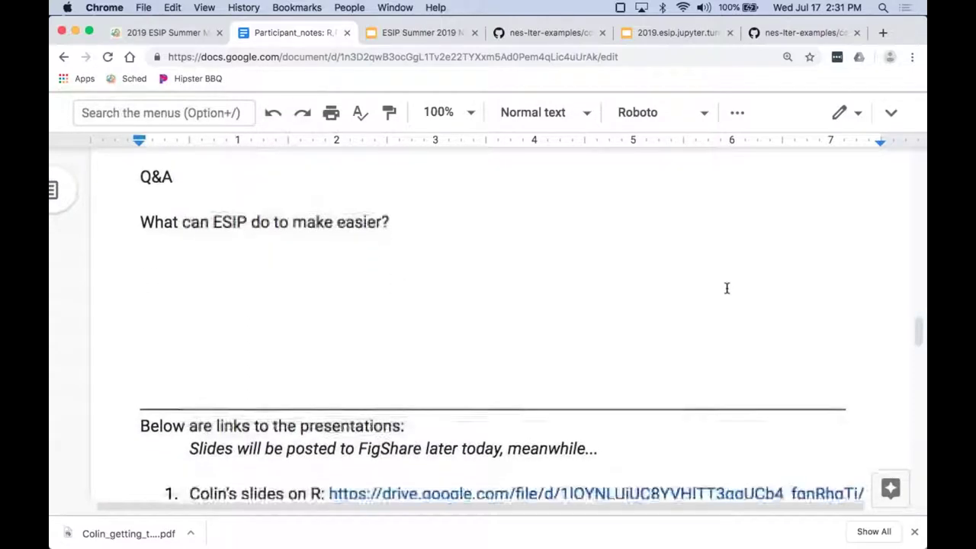
scroll(727, 288, "up", 1)
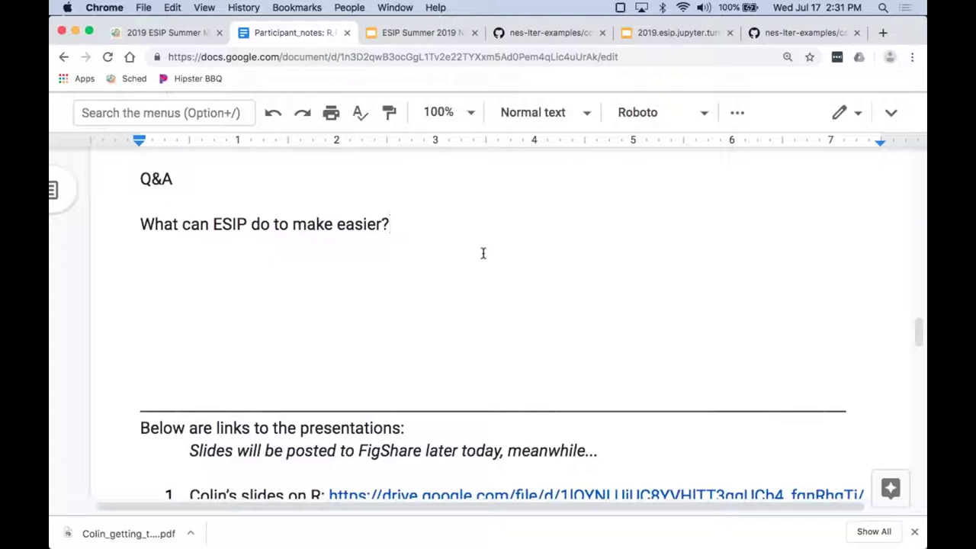
Below the question, write "Hands-on demos with R or notebooks loaded, a github example, would be most informative." after a blank line.
key("Return")
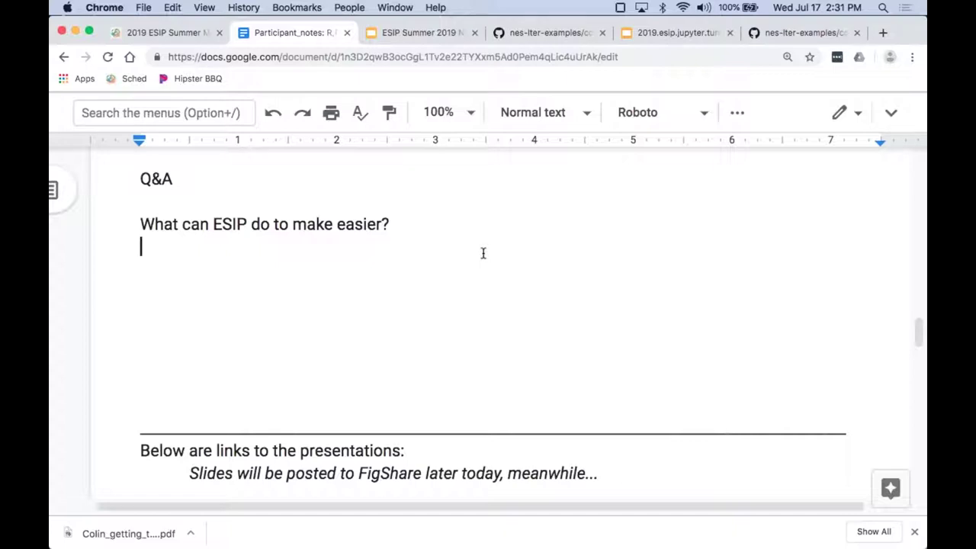
key("Return")
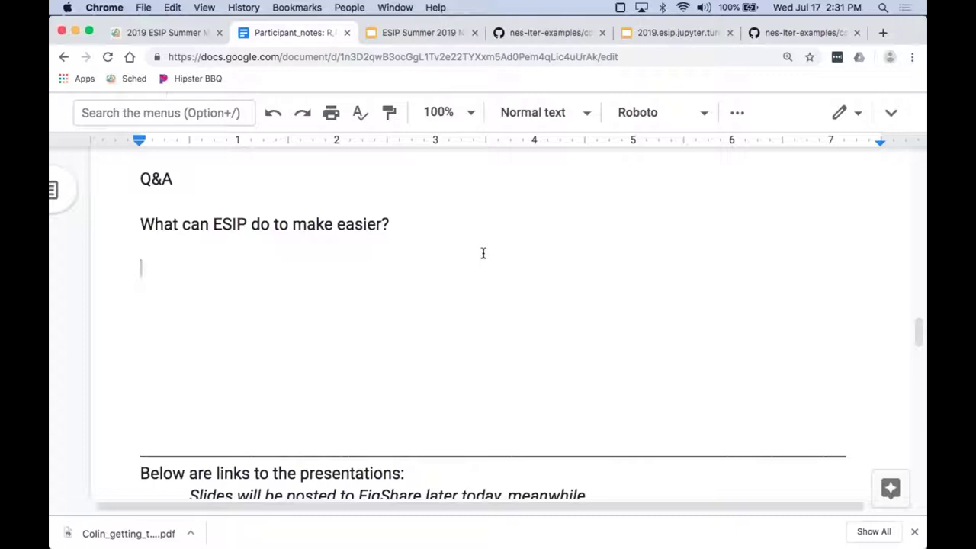
type("Hands-o")
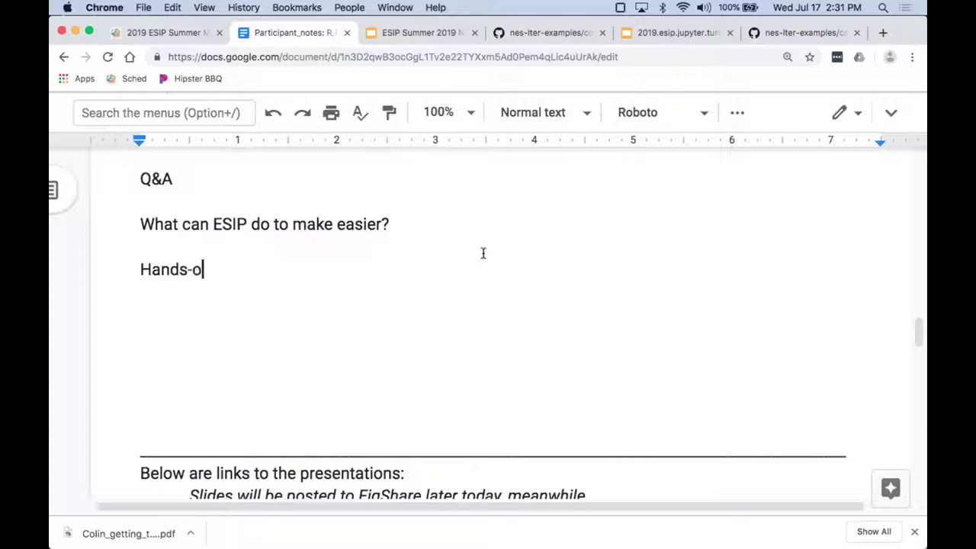
type("n demos ")
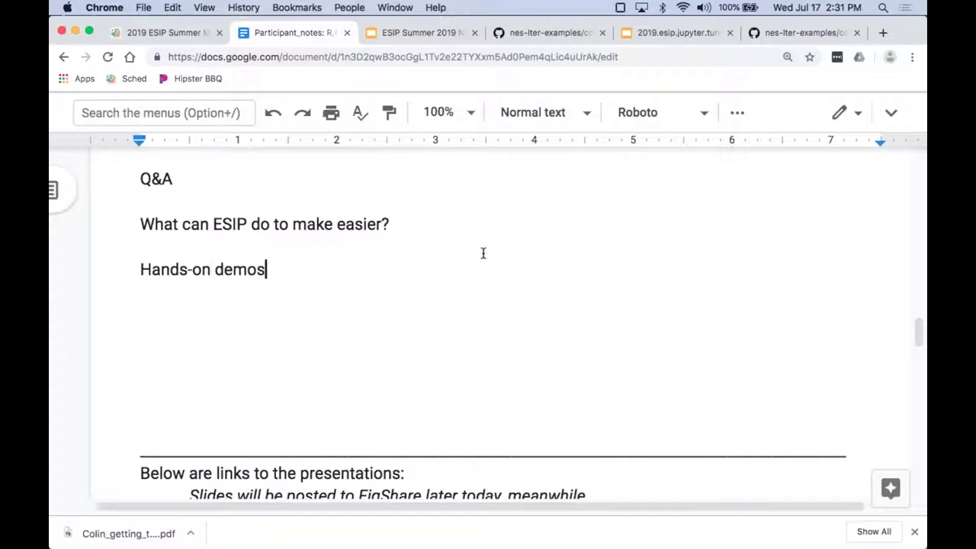
type("where")
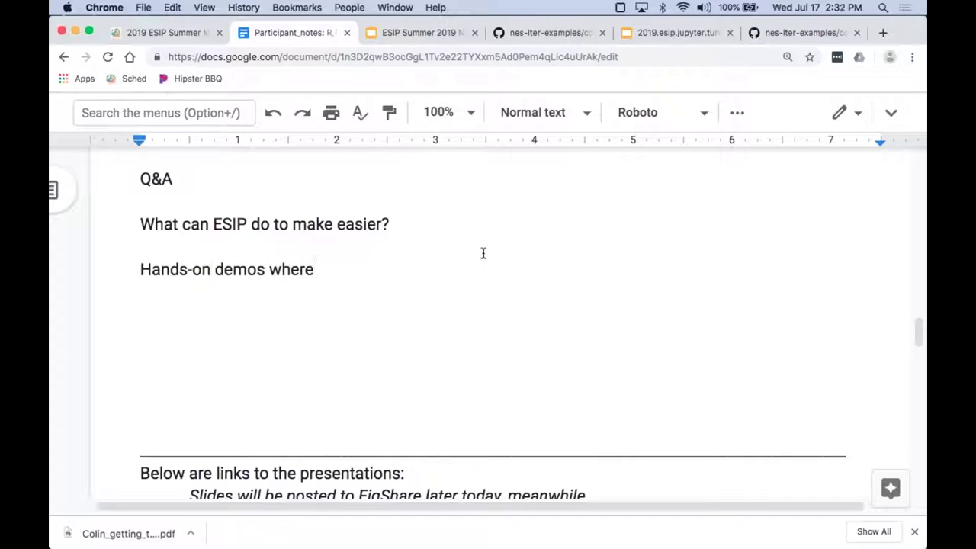
key("BackSpace")
key("BackSpace")
key("BackSpace")
key("BackSpace")
type("ith R or notebooks loaded, a github exampe")
key("BackSpace")
type("le, would be most informative.")
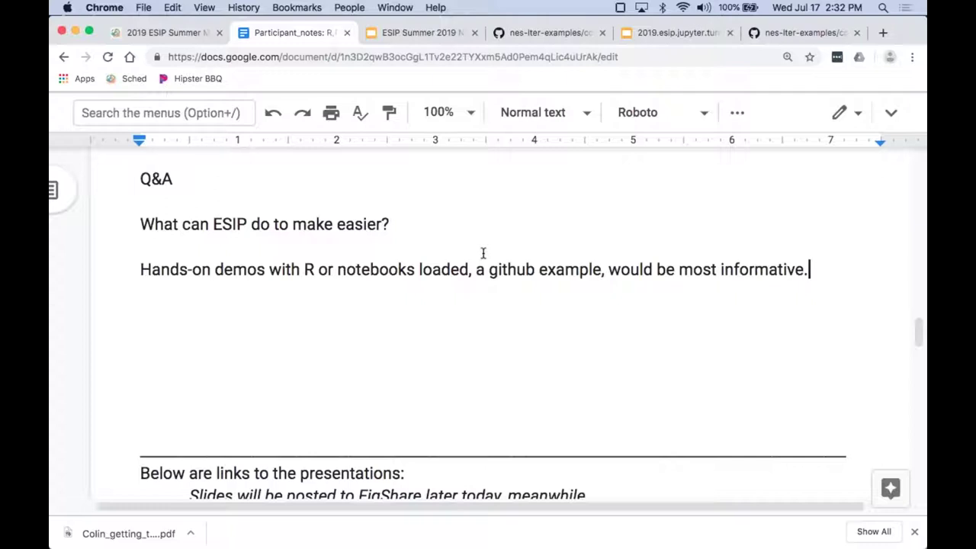
Add the lines "A canned lab to share with co-workers or students." and "Doing better than watching." below the hands-on demos note.
key("Return")
type("A canned lab to s")
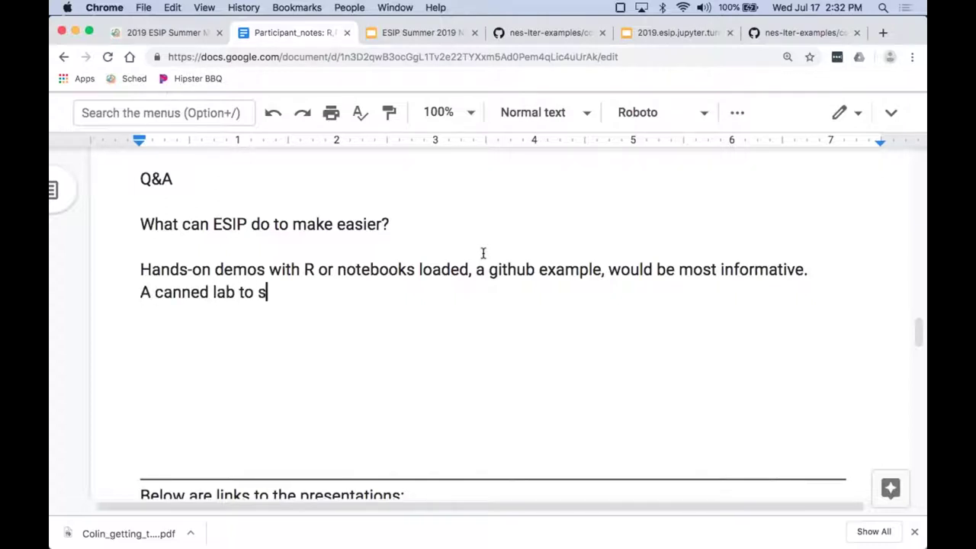
type("hare with co-workers or students.")
key("Return")
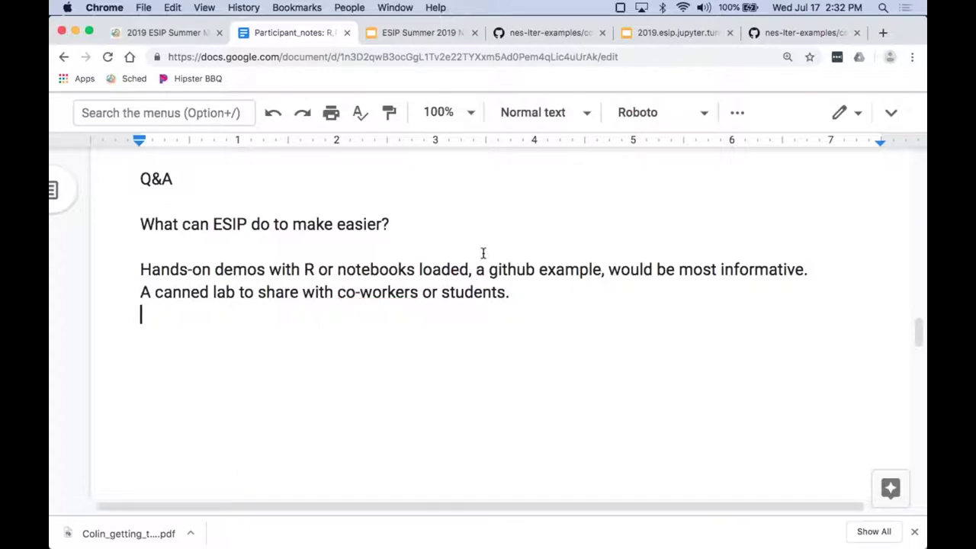
type("Doing better than watching")
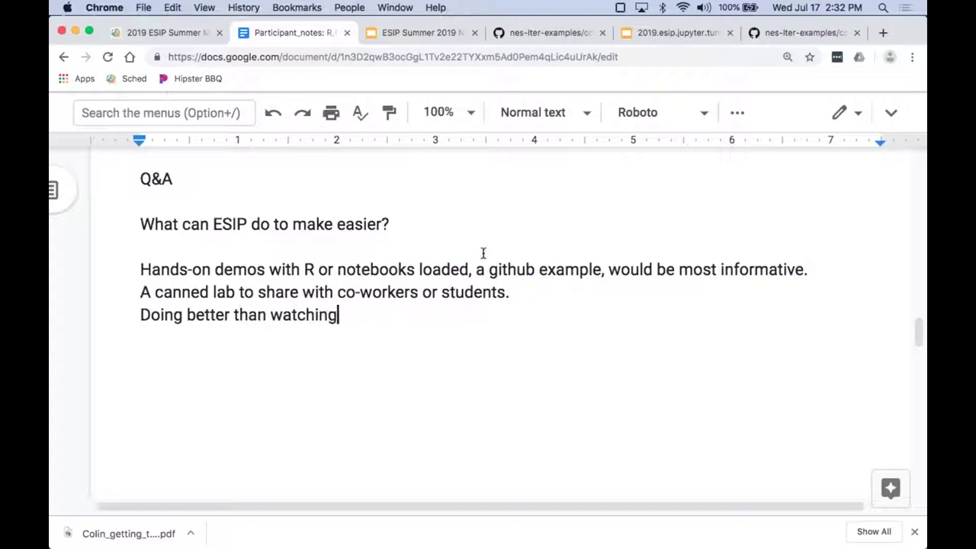
type(".")
Start a new section headed with the speaker's first name and a colon, and note "Hands-on practice to try-out and test a tech.".
key("Return")
key("Return")
type("Stace:")
key("Return")
type("hands-on")
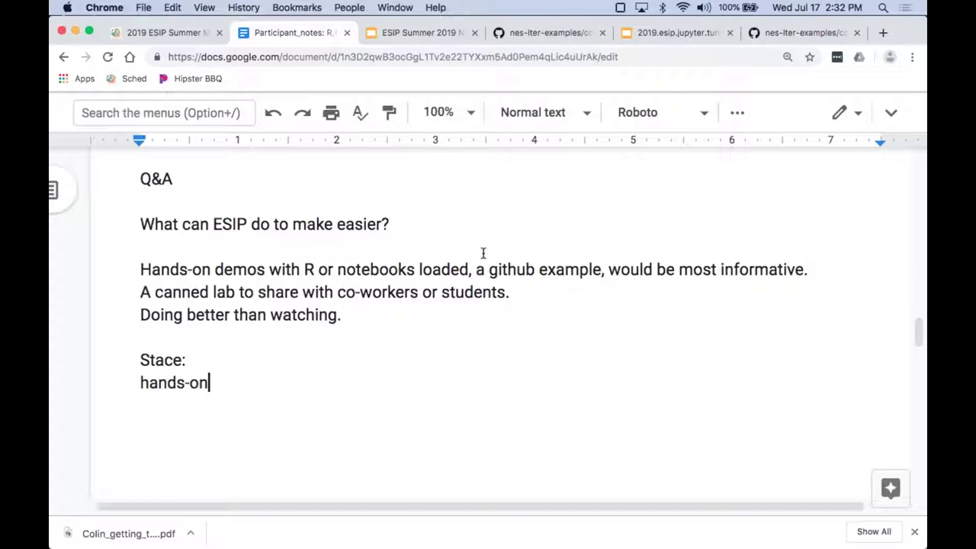
type(" practice to try-out and test ")
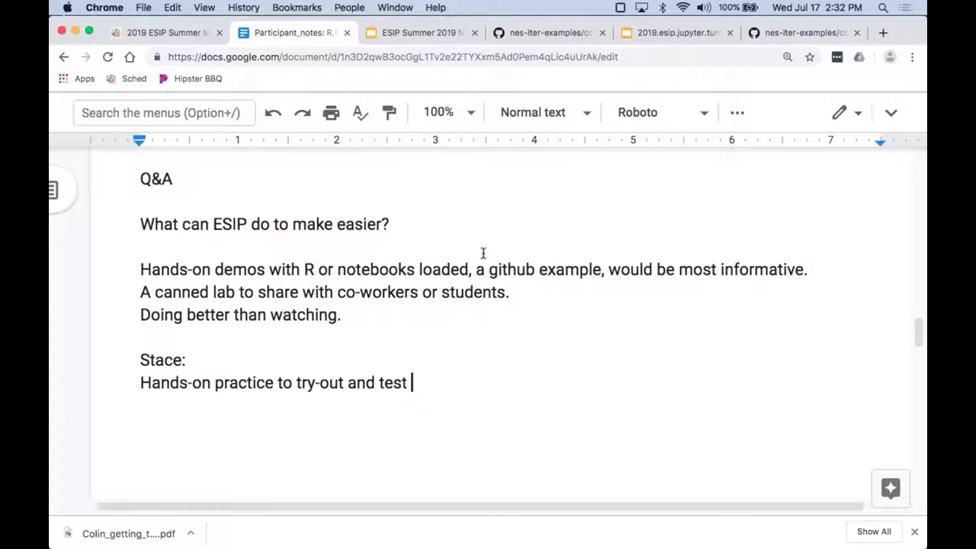
type("a tech.")
Add the line "Have run wkshps from 1 h to 2 days. Important to have live training, coding." to the speaker's notes.
key("Return")
type("Have ru")
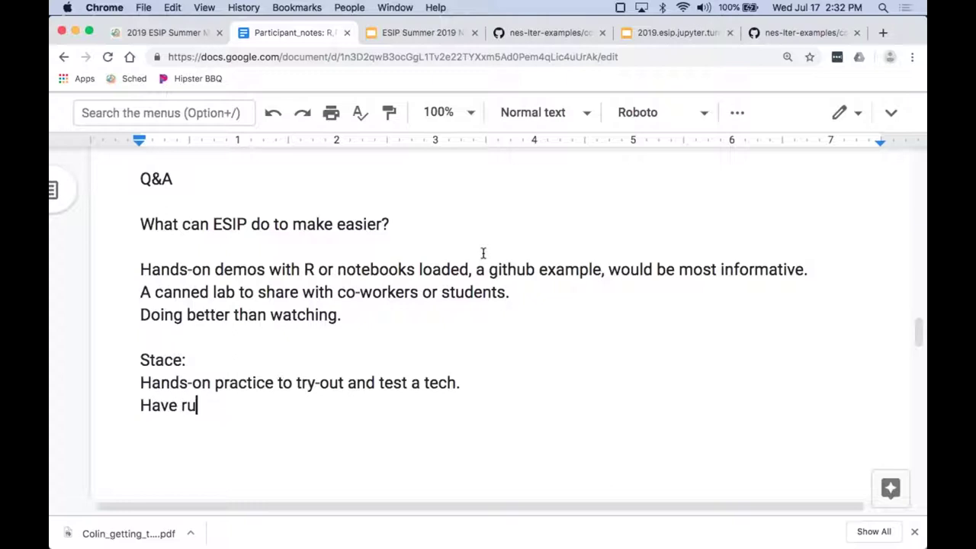
type("n wkshps f")
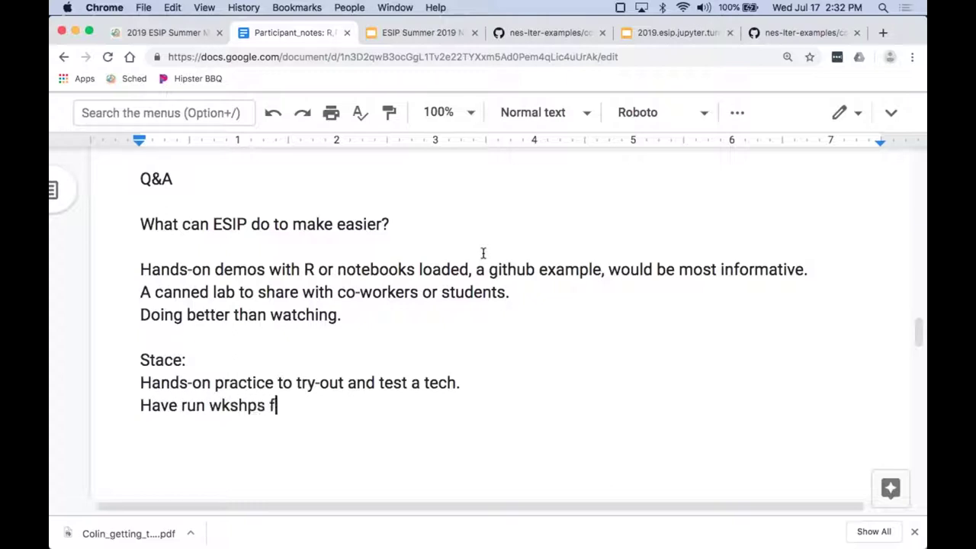
type("rom 1 h")
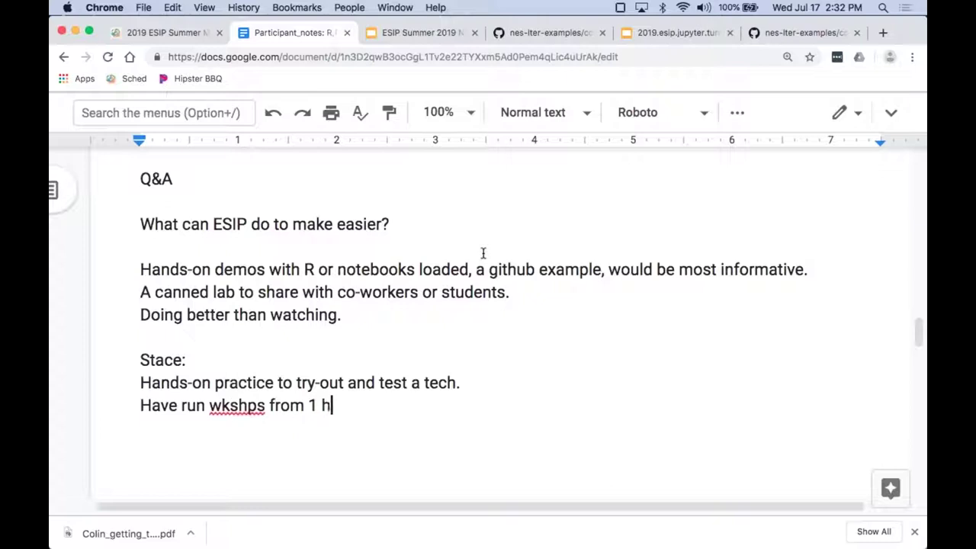
type(" to 2 days")
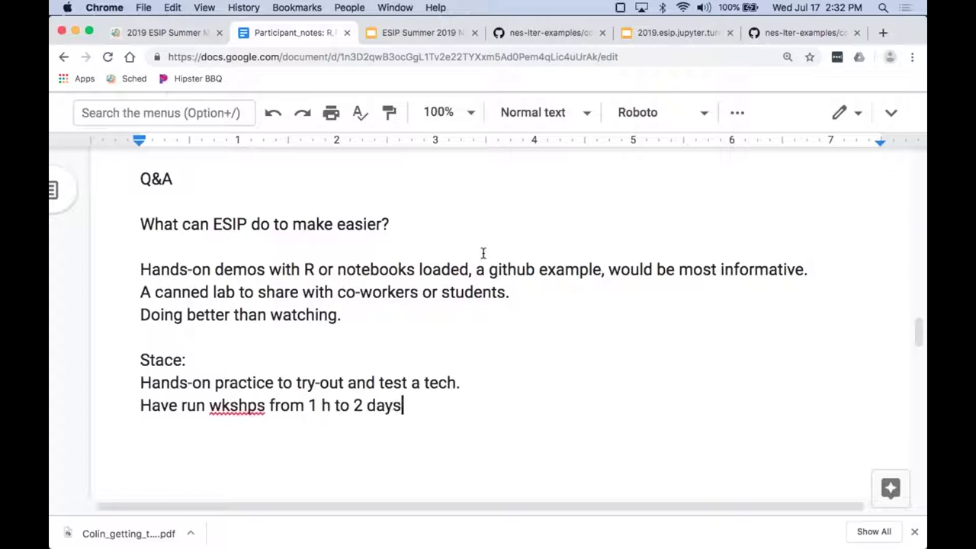
type(". Importa")
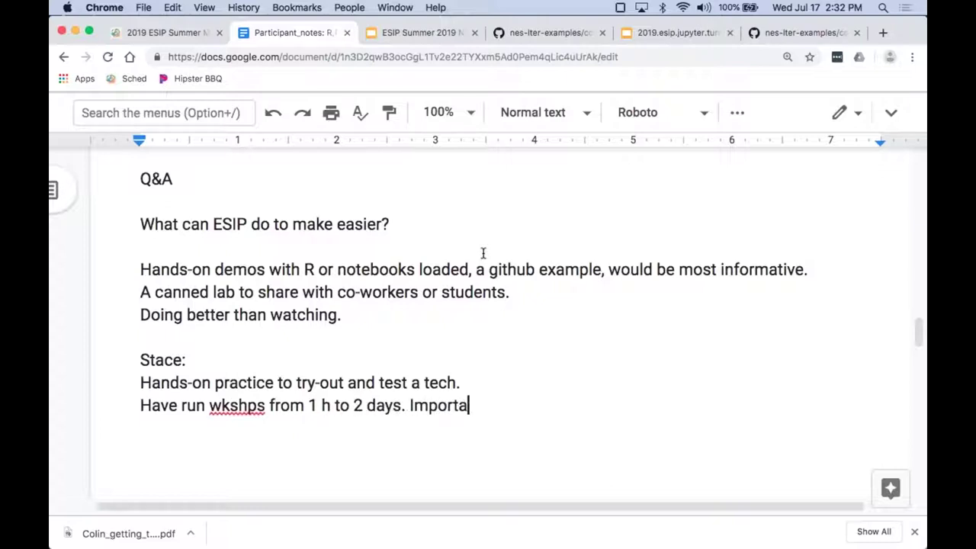
type("nt to have live training, coding.")
Add the line "Yesterday pan-geo session learned how to put own notebooks into that." to the speaker's notes.
key("Return")
type("Yesterday pan-geo session I")
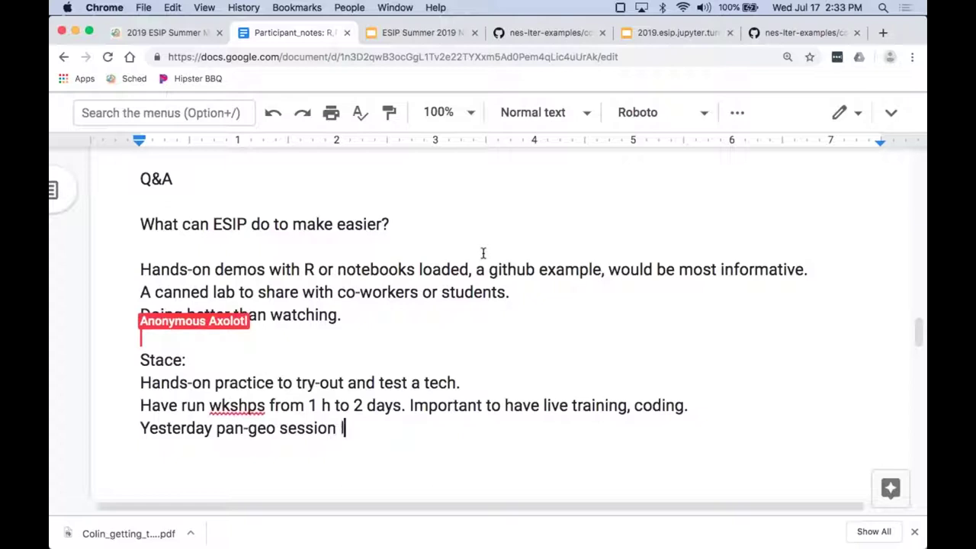
type("earned ho")
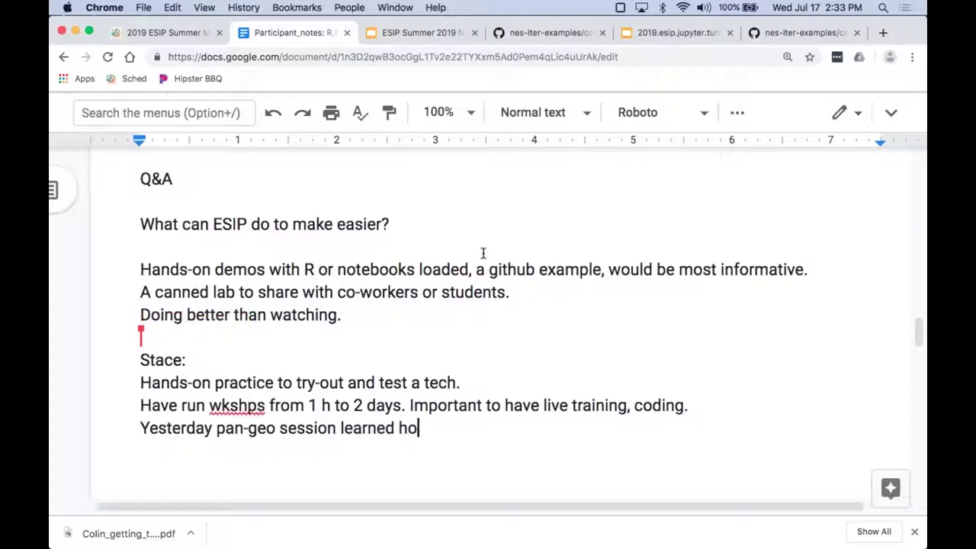
type("w to put ")
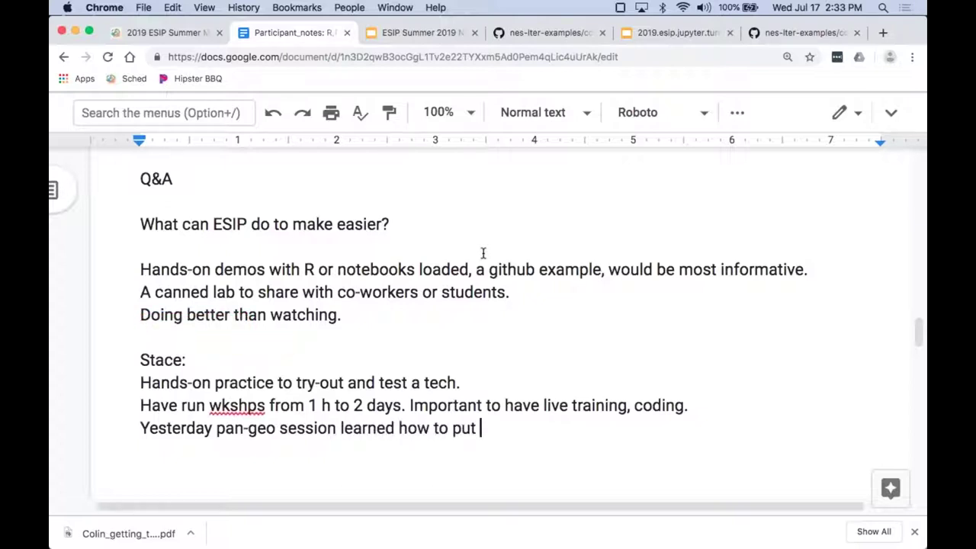
type("own notebooks into that.")
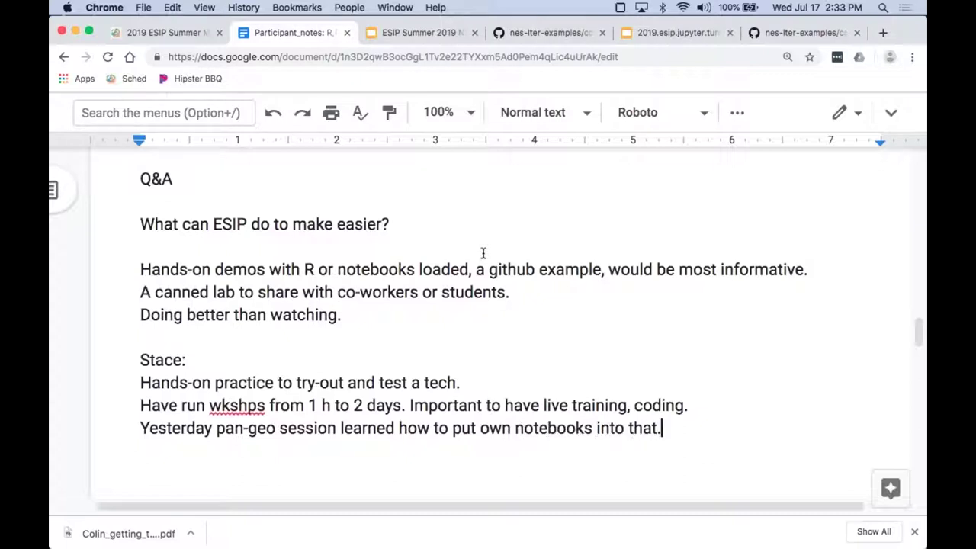
Start another line in the speaker's notes with "Finally!".
key("Return")
type("fu")
key("BackSpace")
type("inn")
key("BackSpace")
type("ally!")
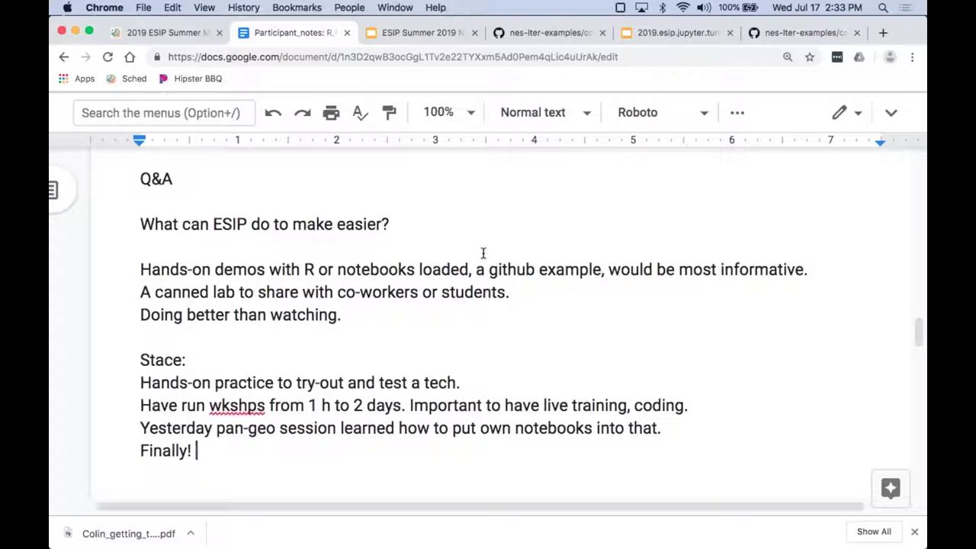
Complete the "Finally!" line with "Too difficult to install sw in short session if not pre-set-up.".
type("Too difficult to ")
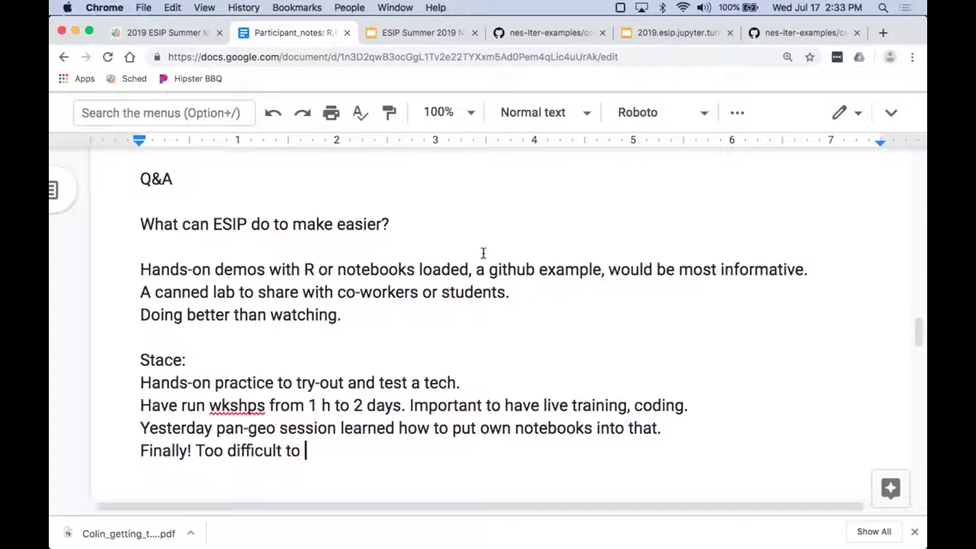
type("install")
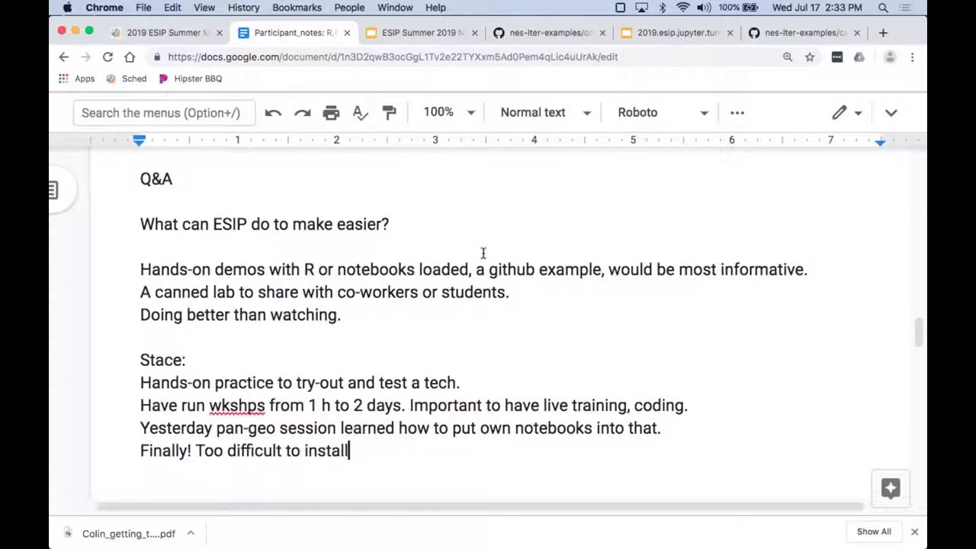
type(" sw in sho")
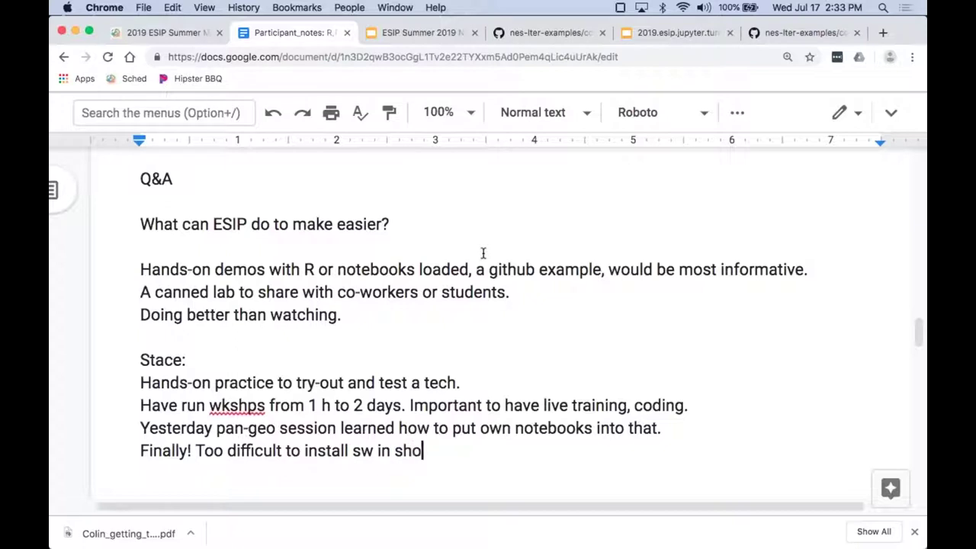
type("rt session ")
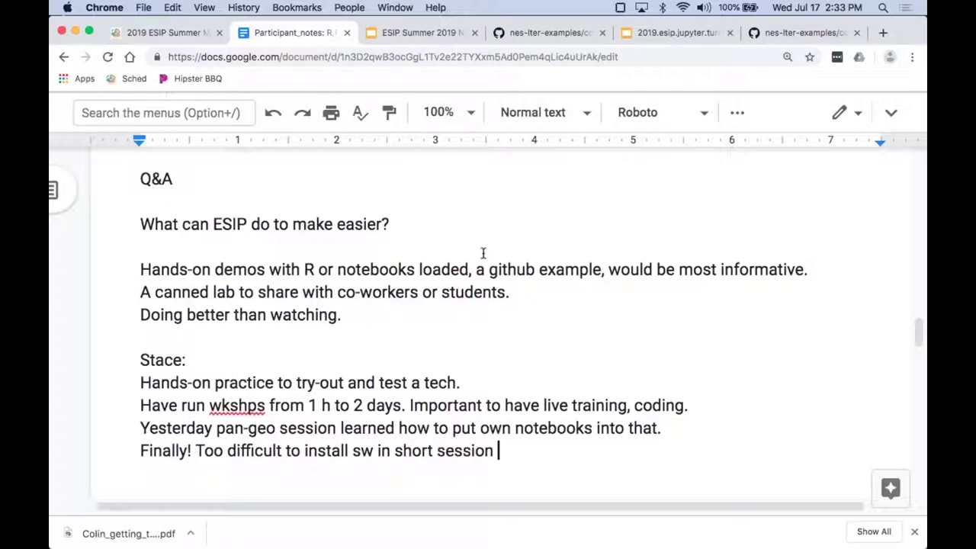
type("if not pre")
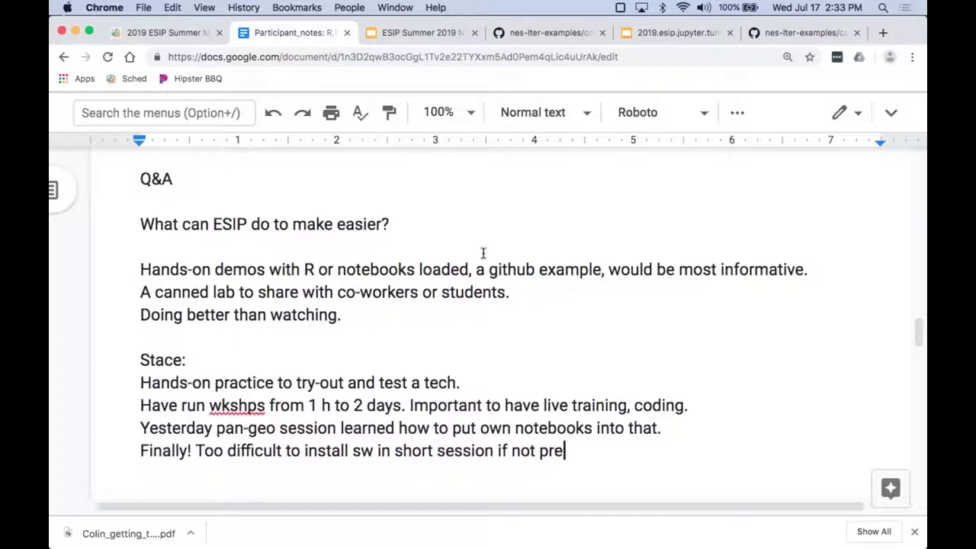
type("-set-up.")
key("Return")
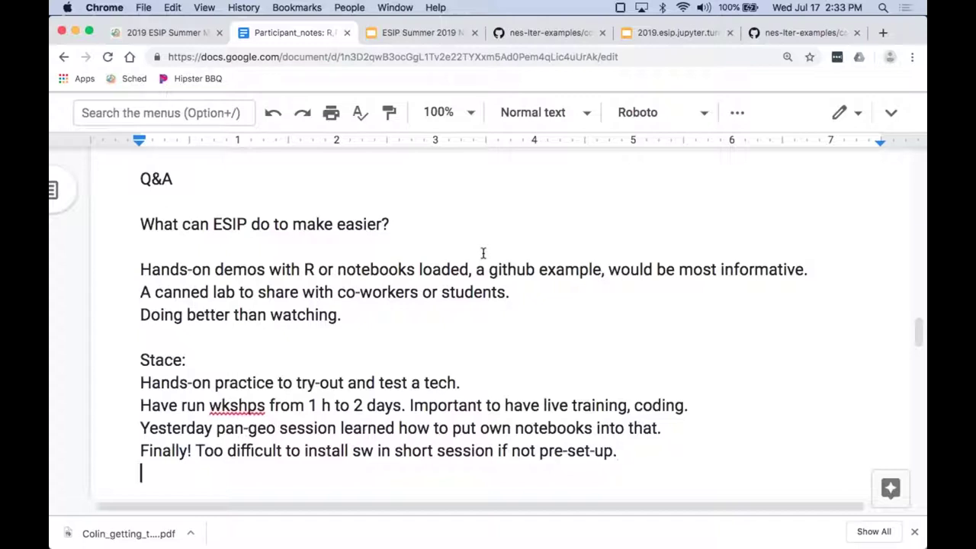
Add the line "Diverse platforms. Binder tech allows interact online, in cloud. A game changer." to the speaker's notes.
type("Diverse plat")
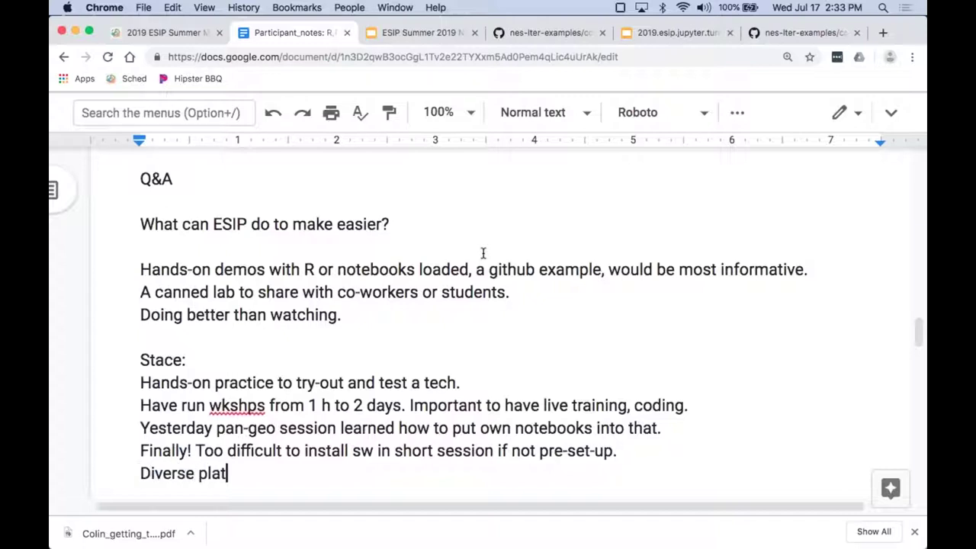
type("forms. Bi")
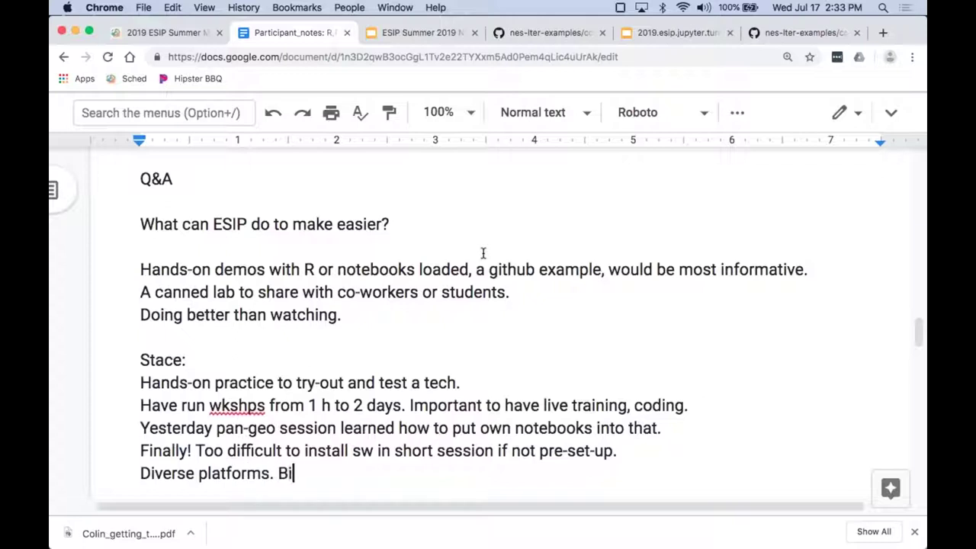
type("nder tech")
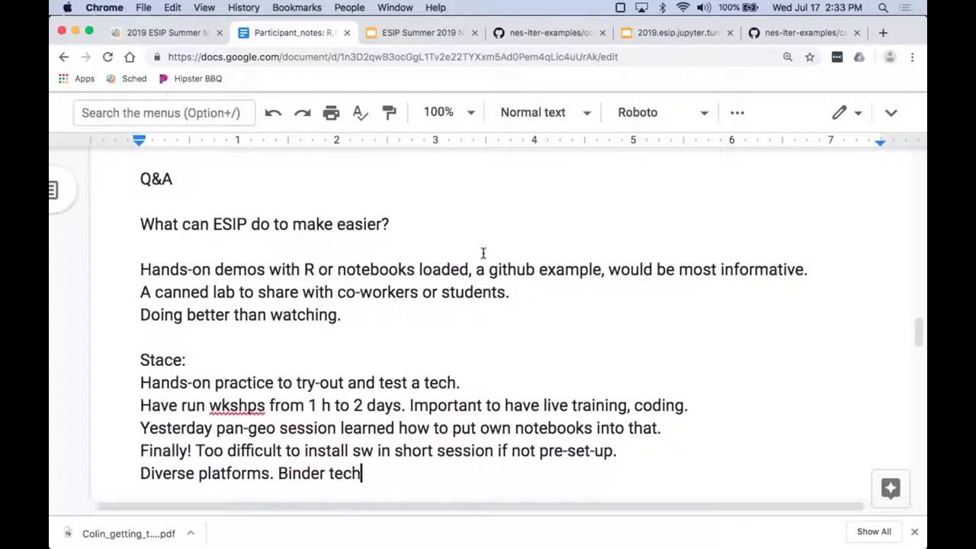
type(" allows inte")
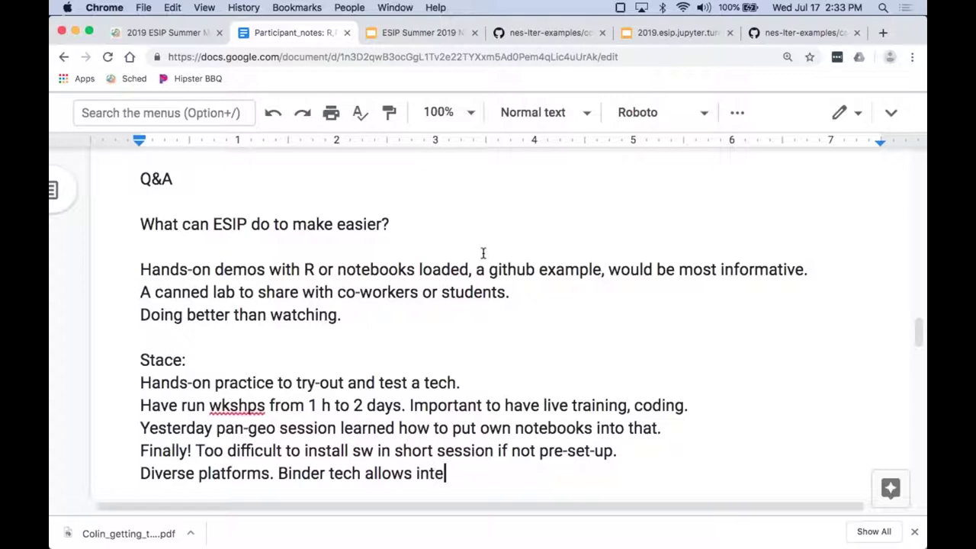
type("ract online")
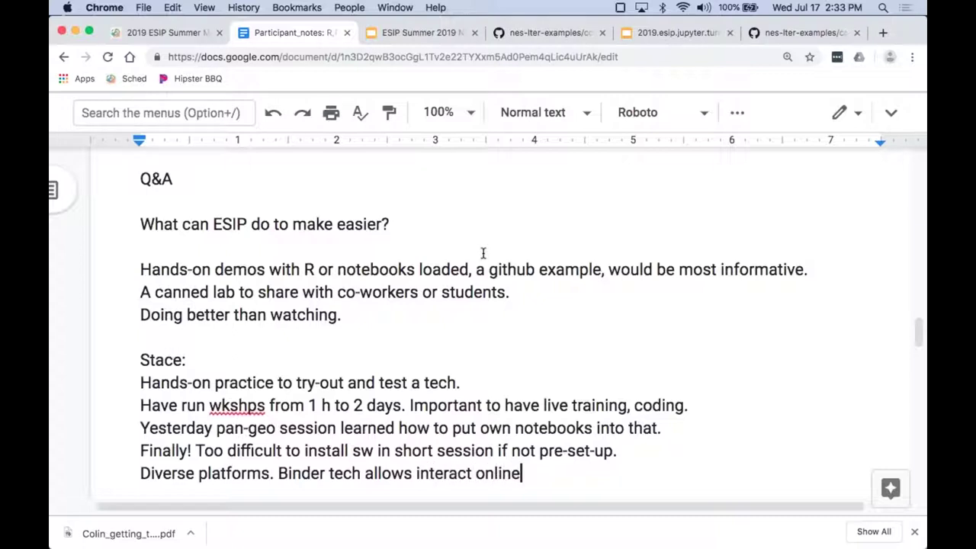
type(", in cloud. A game")
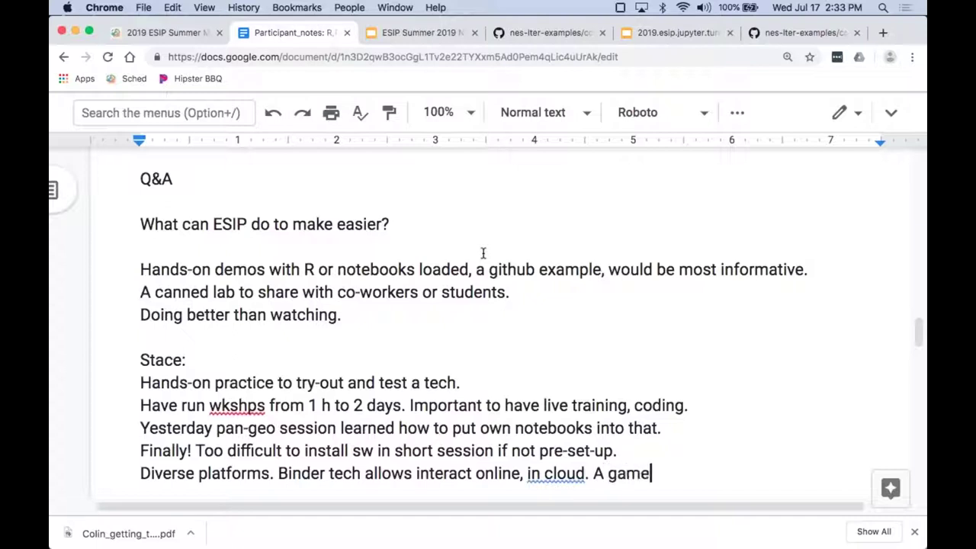
type(" changer.")
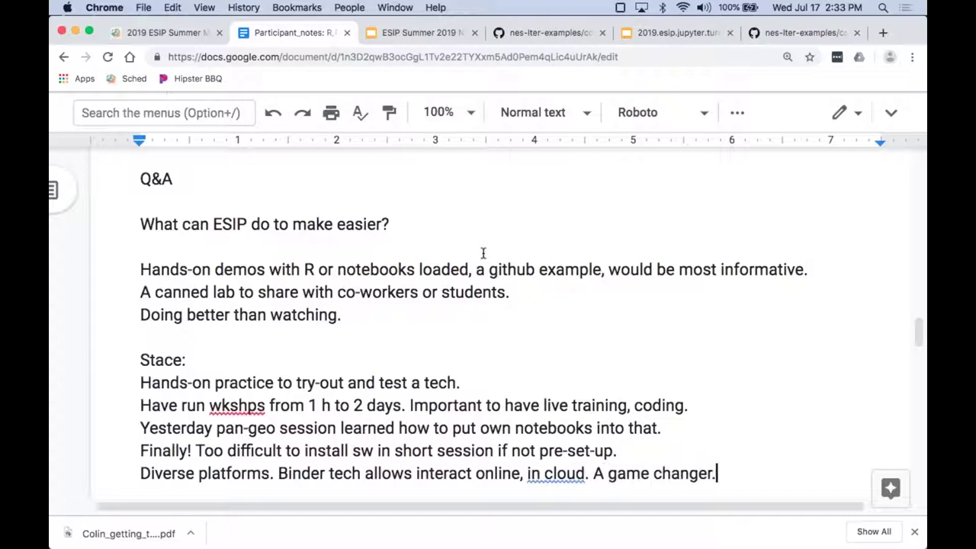
Start a new section headed with the next speaker's first name and a colon, noting "ESIP has video-sharing. Could set up in small groups.".
key("Return")
key("Return")
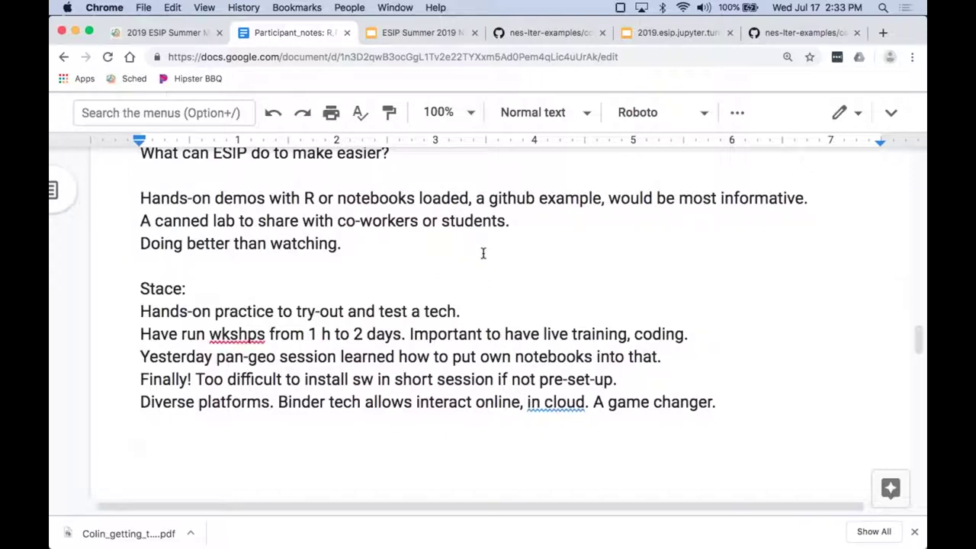
type("John")
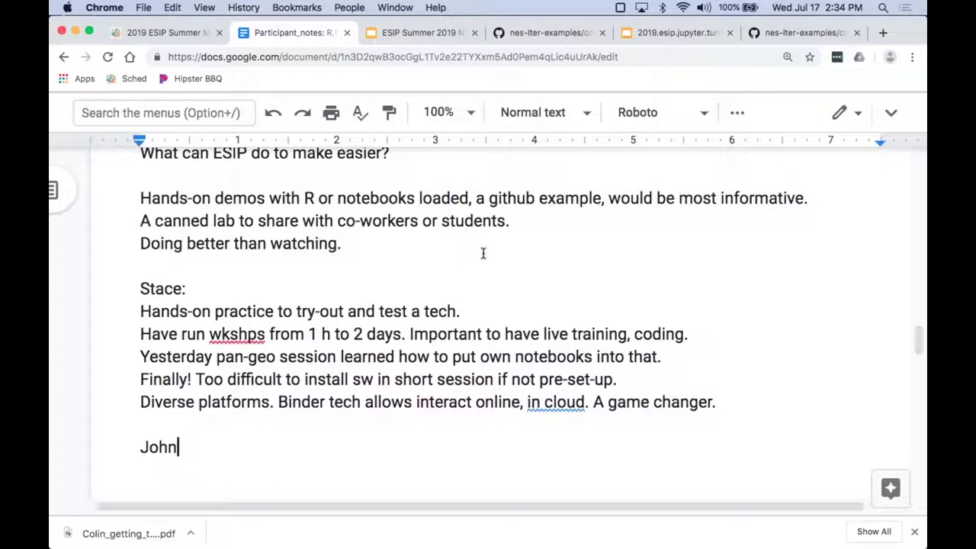
type(":")
key("Return")
type("ESIP has vide")
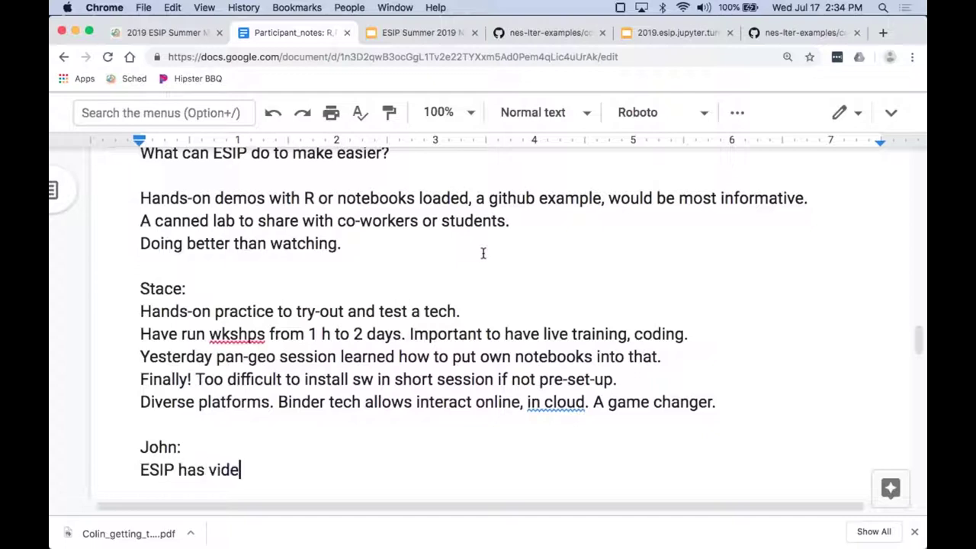
type("o-sharing")
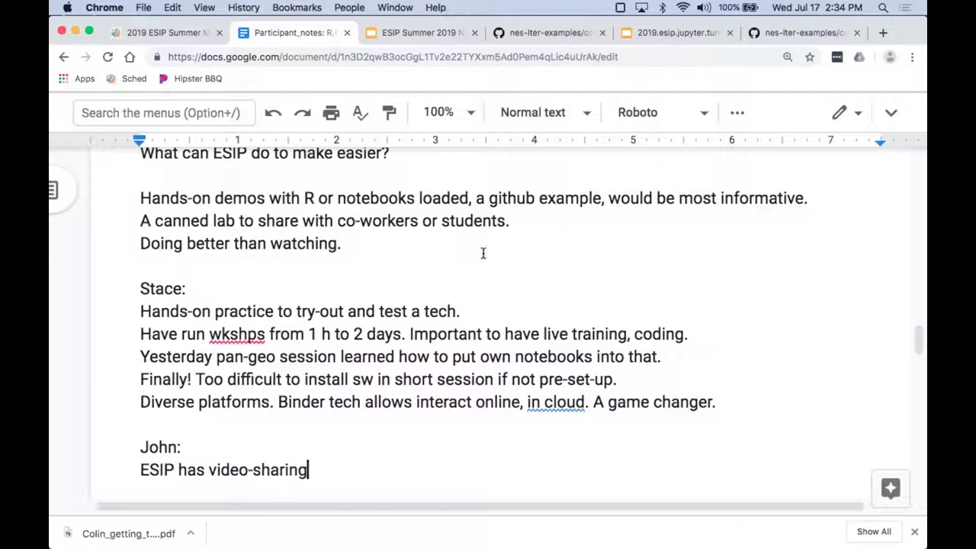
type(". Could se")
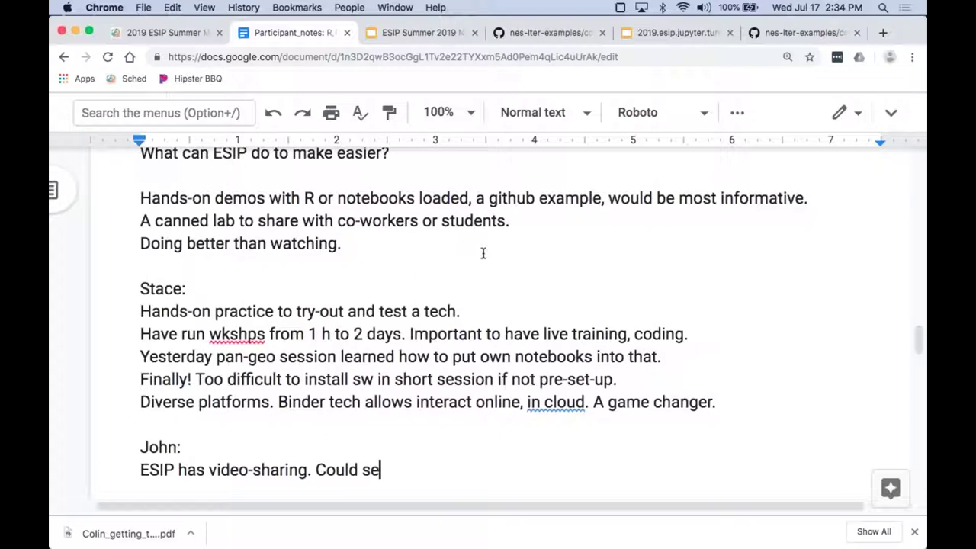
type("t up in small groups.")
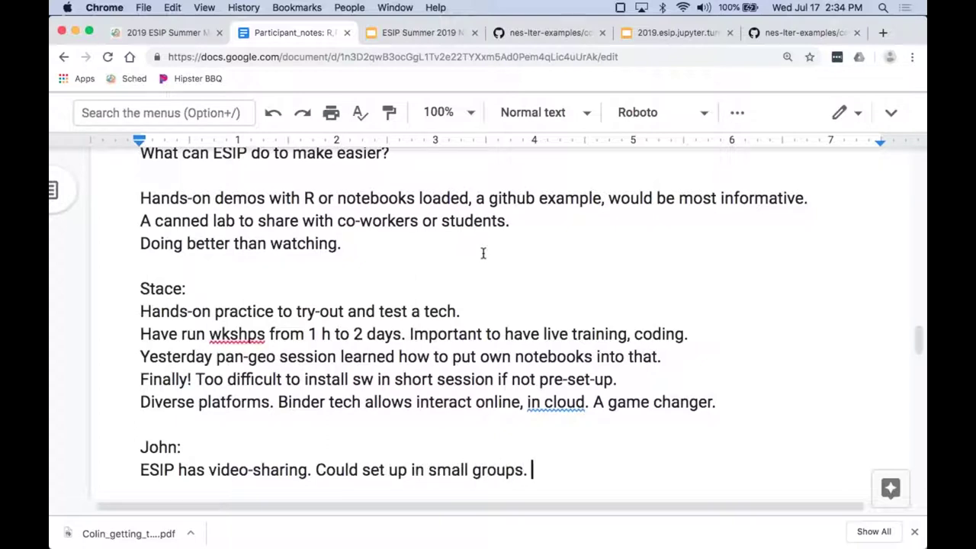
Continue the video-sharing note with "Best way to learn programming is to program, with guidance, source of answers.".
type(" Best way to learn programmi")
key("BackSpace")
type("ming is to program, with guidance, source of answers.")
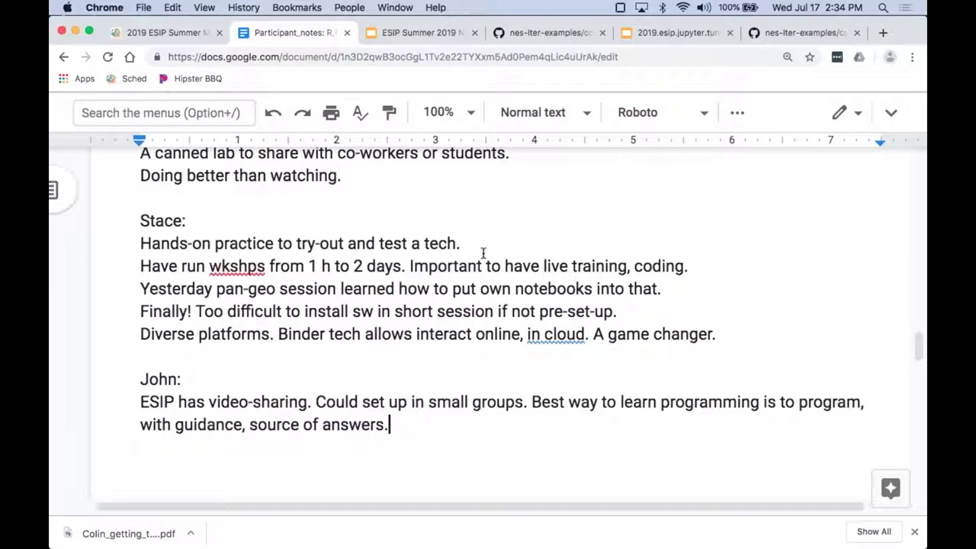
Continue the same paragraph with "Screen sharing means not nec in person. Remote training events?".
type(" Screen sharing ")
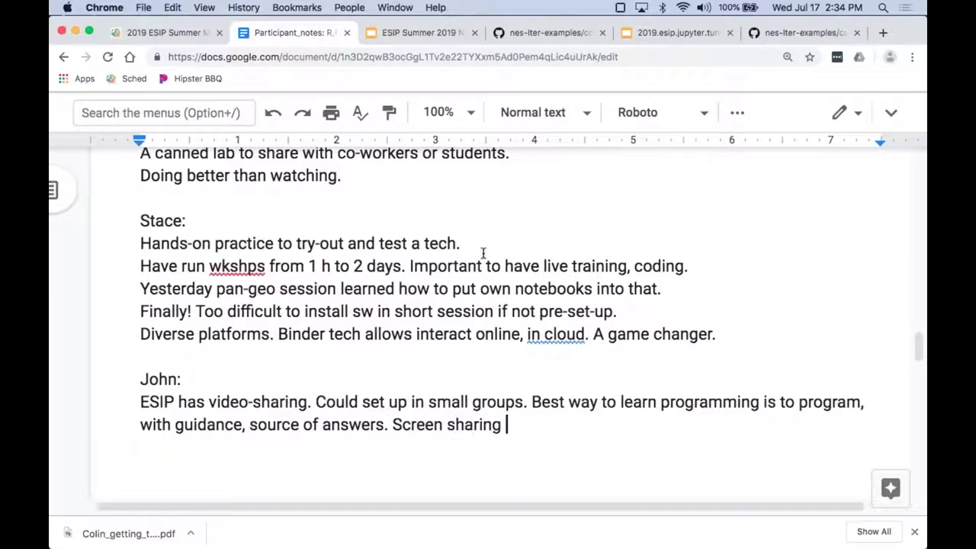
type("means not n")
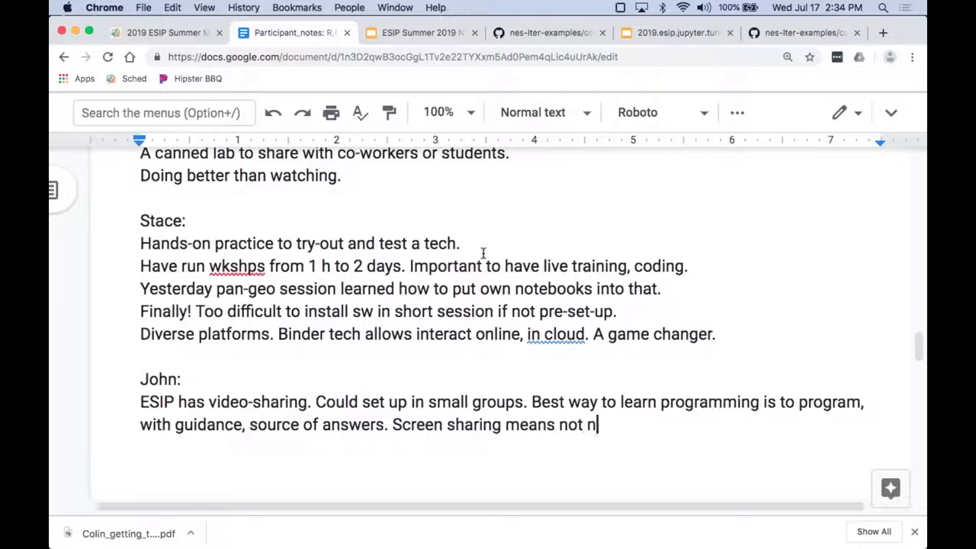
type("ec in per")
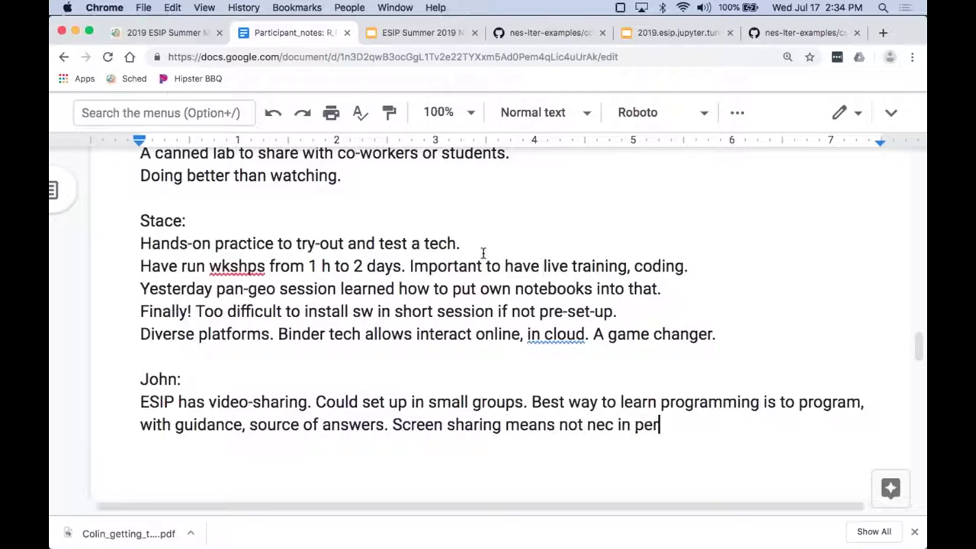
type("son.")
type("Remote tra")
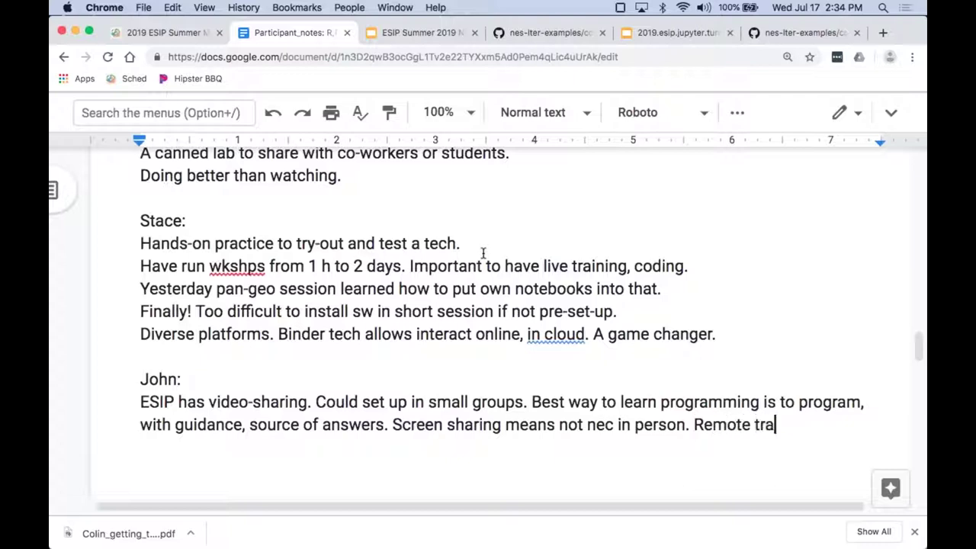
type("ining even")
key("BackSpace")
type("ents?")
Start a new section headed with the next speaker's first name and a colon, noting "ESIP Pub. 2-__ hub for use during ESIP meeting. Sovles the setup.".
key("Return")
key("Return")
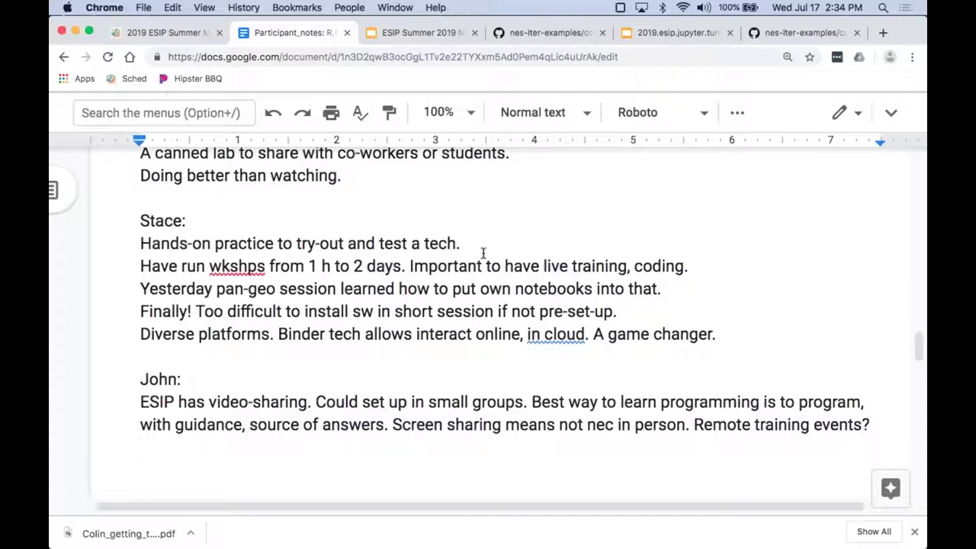
type("Ted:")
key("Return")
type("E")
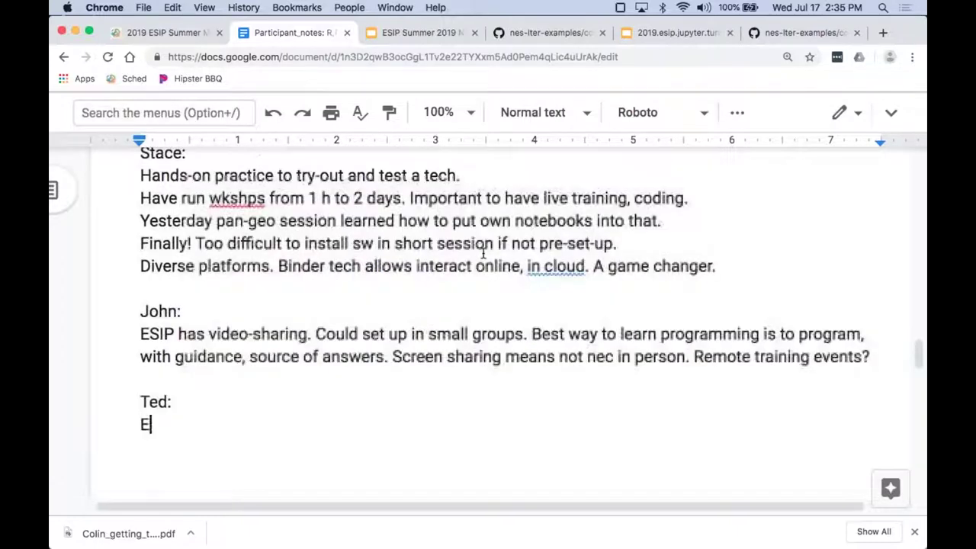
type("SIP Pub")
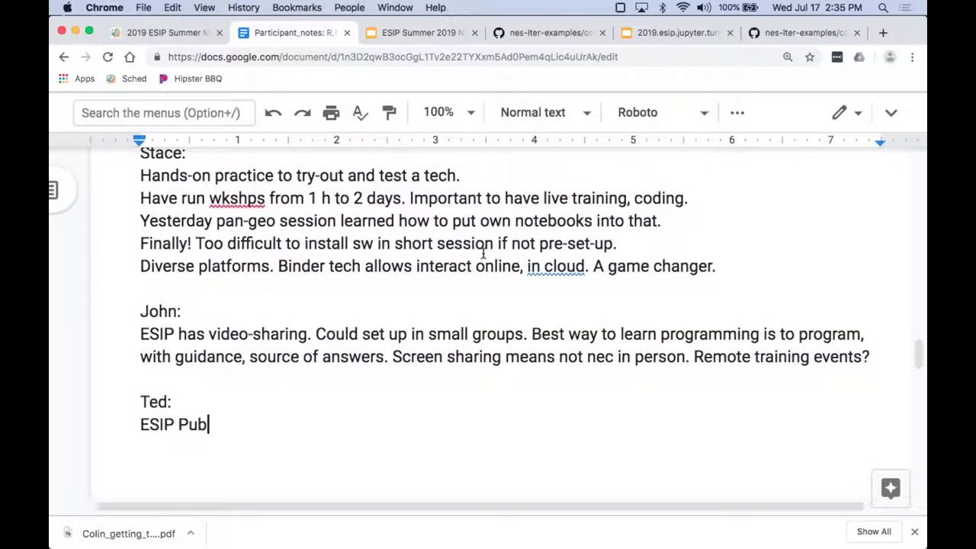
type(". 2-__ hub for use during ESIP meeting. Sovles the setup")
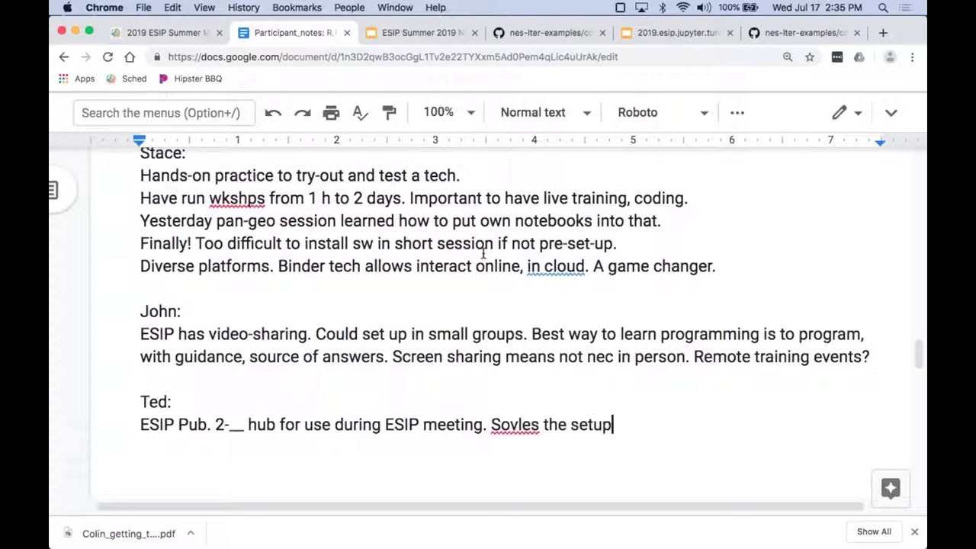
type(".")
Correct the misspelled word "Sovles" to "Solves" in the ESIP Pub note.
left_click(523, 424)
key("BackSpace")
key("BackSpace")
type("lv")
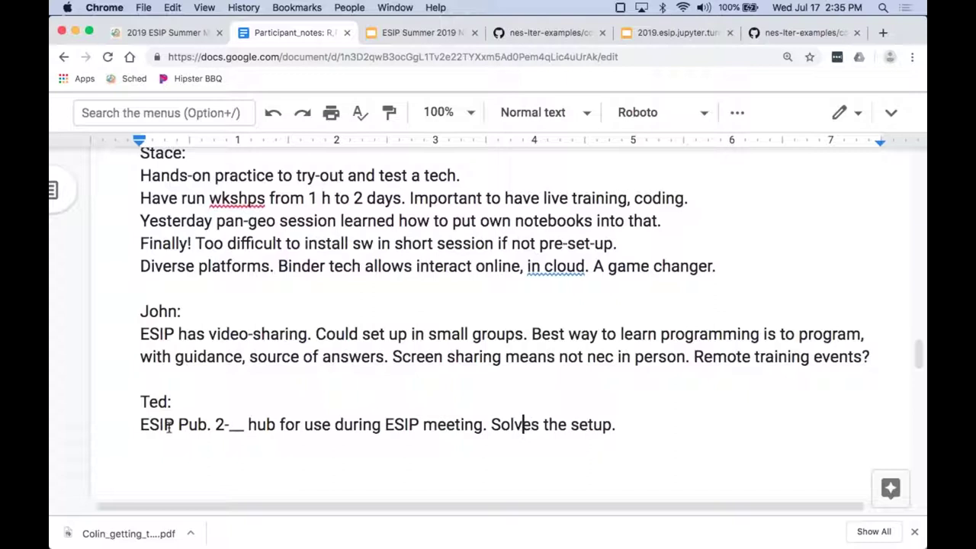
Replace the placeholder "2-__" before "hub" with "Jupytr" in the ESIP Pub note.
left_click(242, 424)
key("BackSpace")
key("BackSpace")
key("BackSpace")
key("BackSpace")
type("Ju")
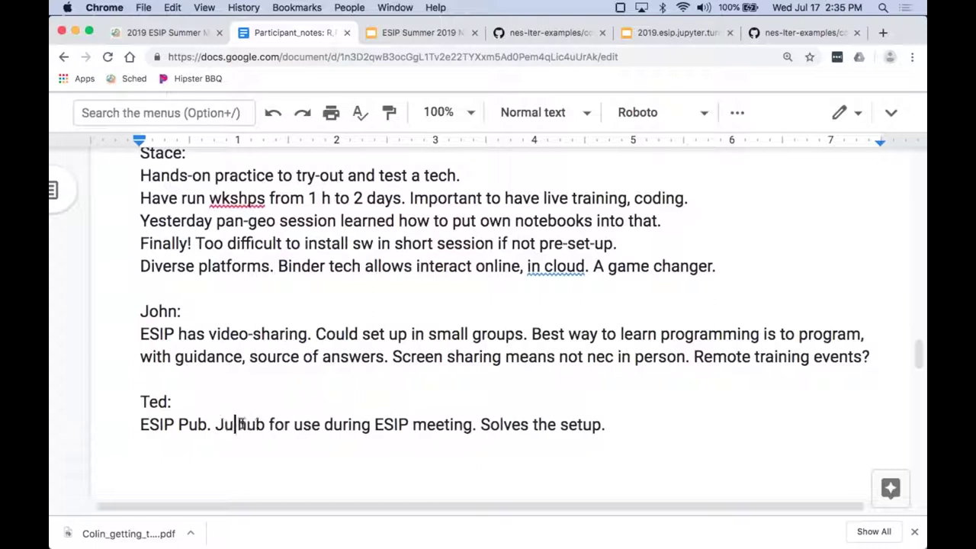
type("pyt")
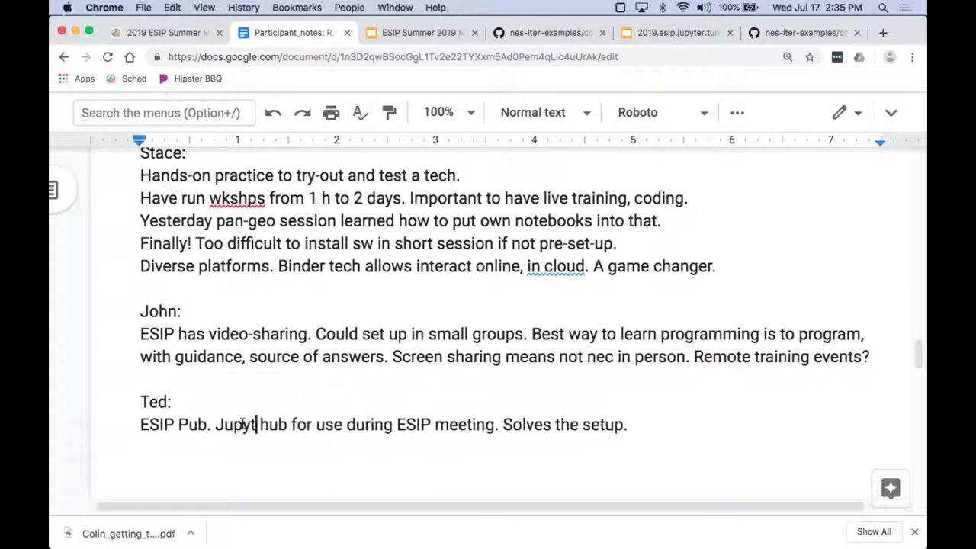
type("r")
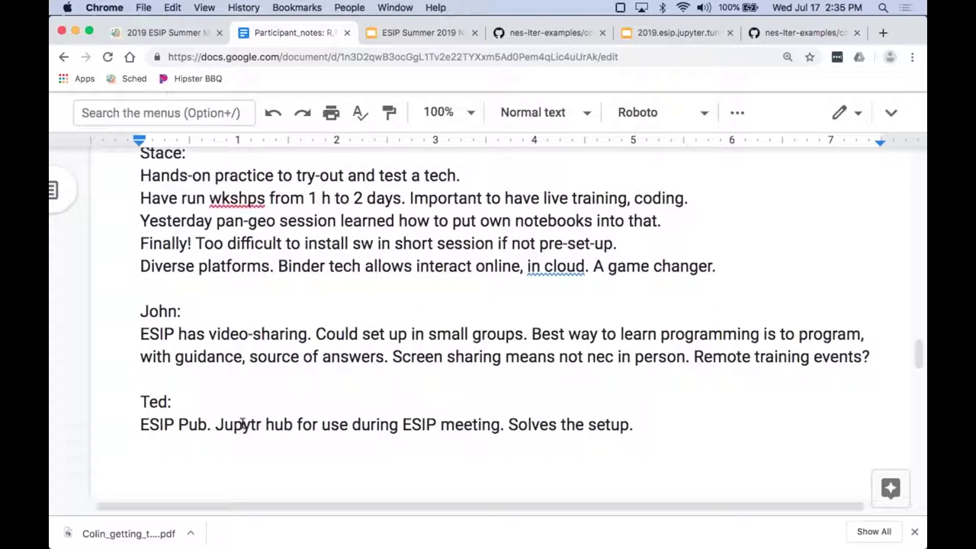
Add a new line below the ESIP Pub note reading "If groups in ESIP want, a hub could be set up.".
left_click(674, 427)
key("Return")
type("I")
type("f groups ")
type("in ESIP w")
type("ant, a")
type("ub ")
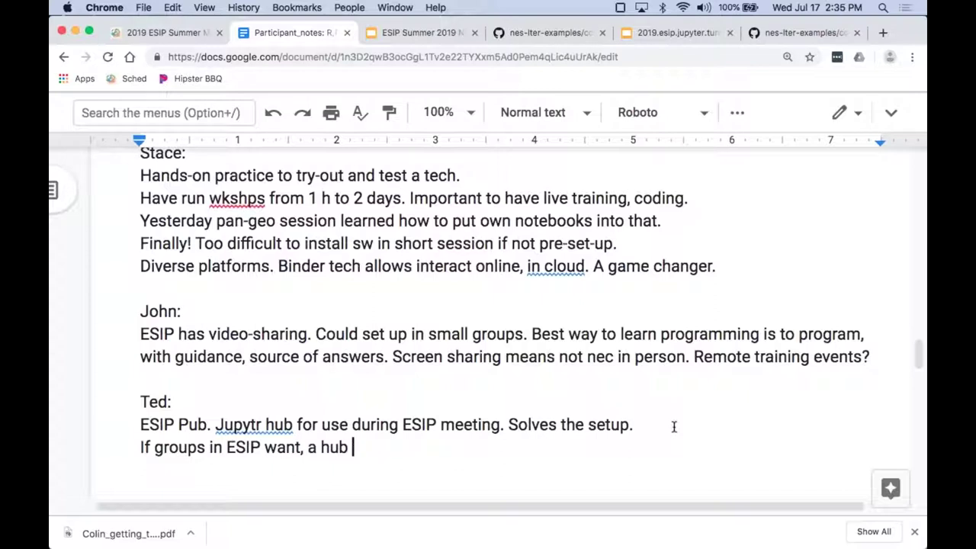
type("could be set up.")
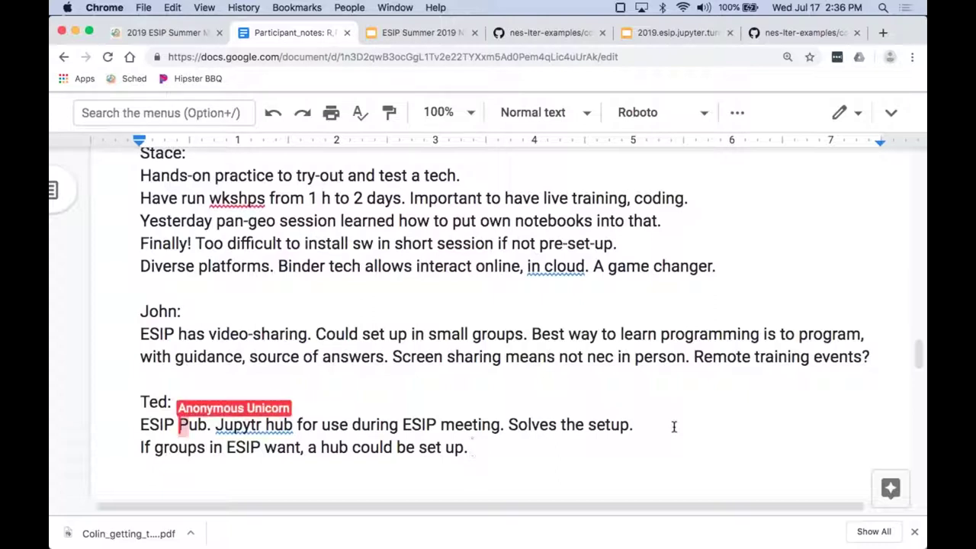
Continue the line about setting up a hub with "Talk to" followed by the contact person's first name and a period.
type("Ta")
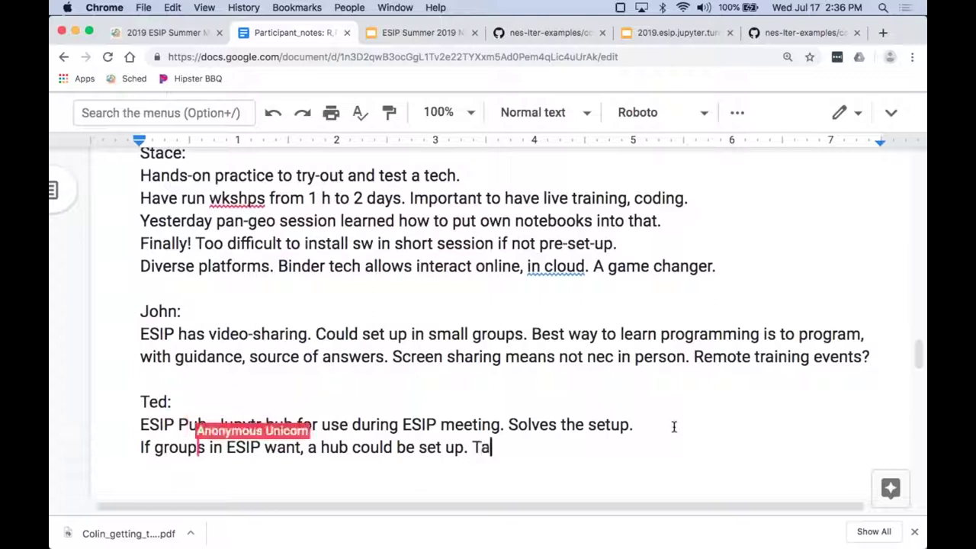
type("lk to Annie")
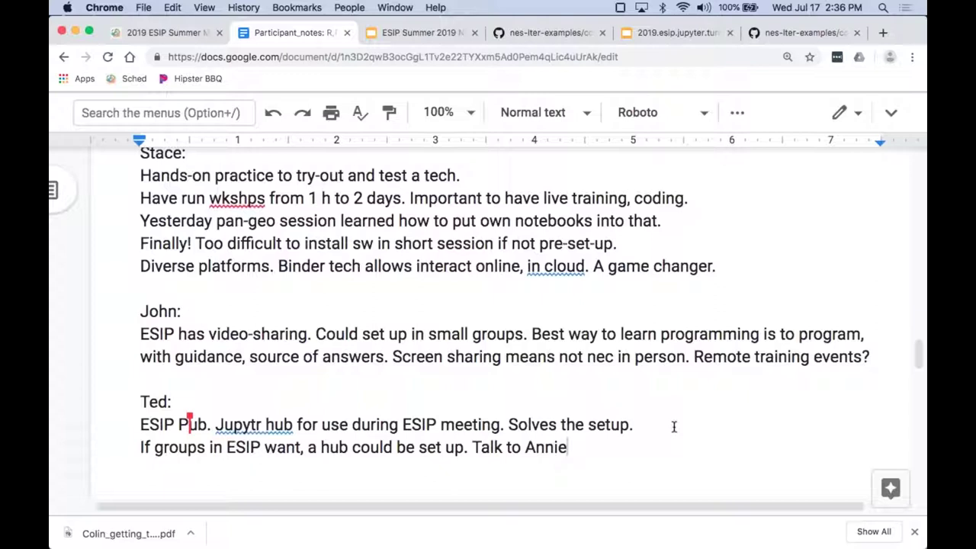
type(".")
After a blank line, start a paragraph reading "Hub tech to get started. How to get past the “pain point” to get started on your own project".
key("Return")
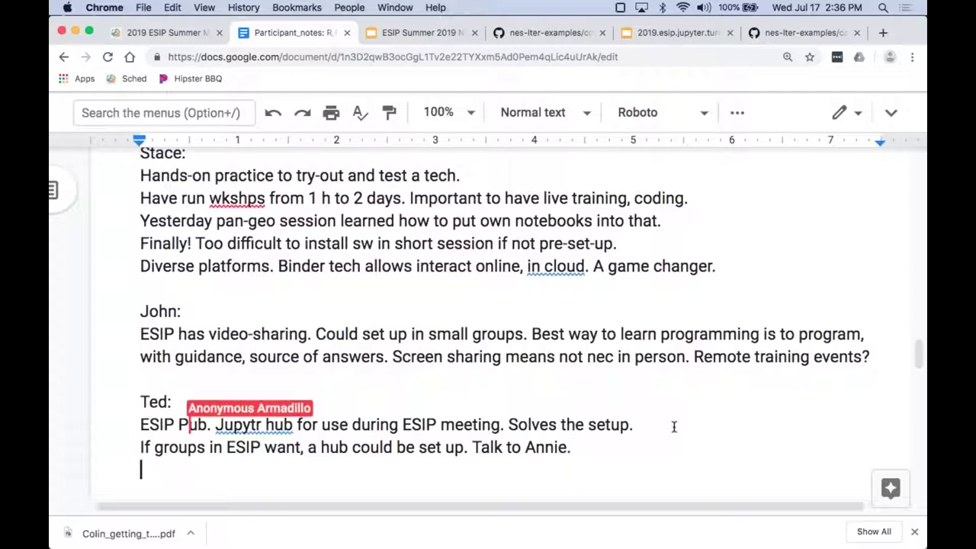
key("Return")
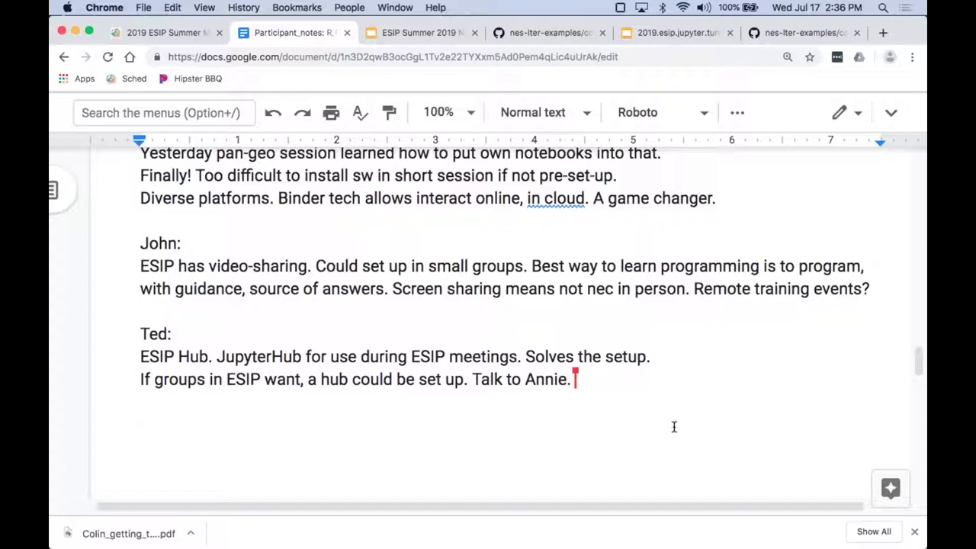
type("Hub tech to get started. How ")
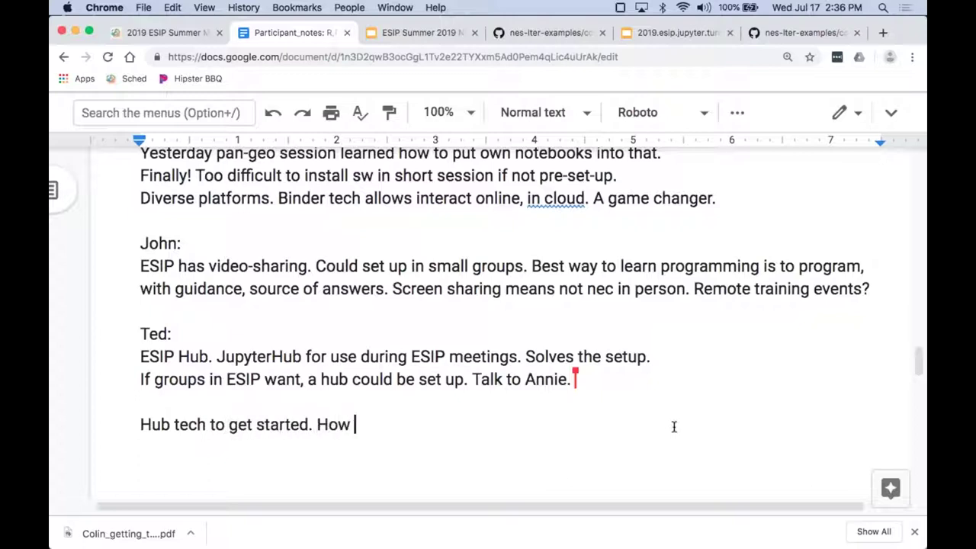
type("to get past t")
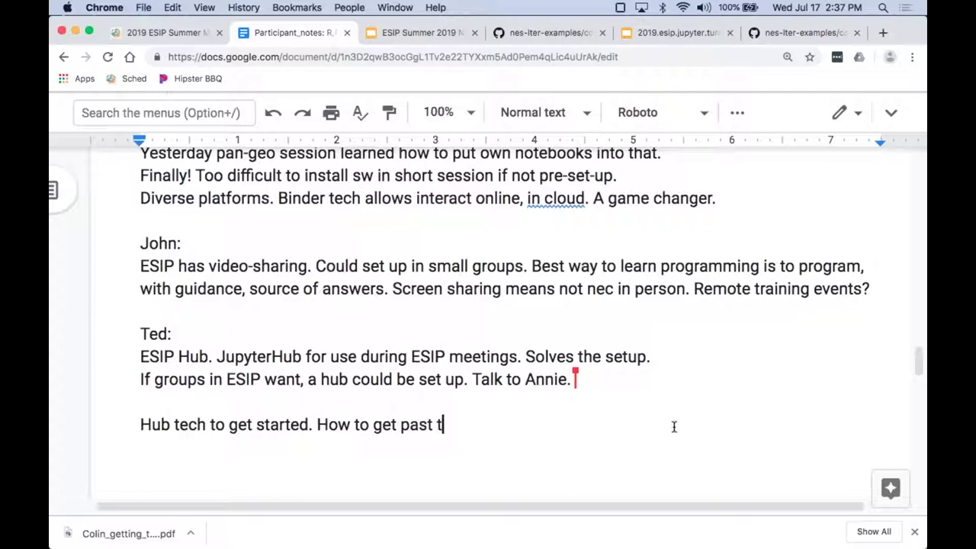
type("he \"pain ")
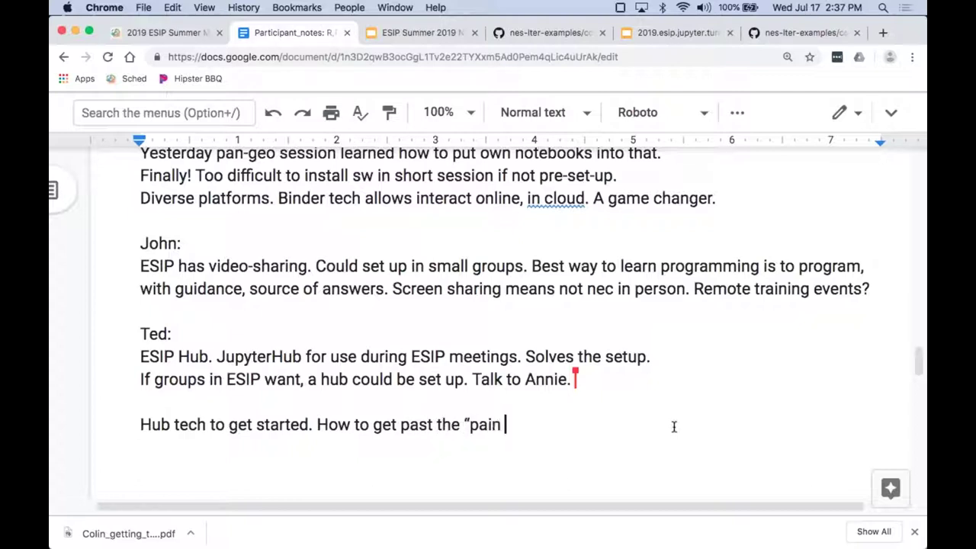
type("point\" to ")
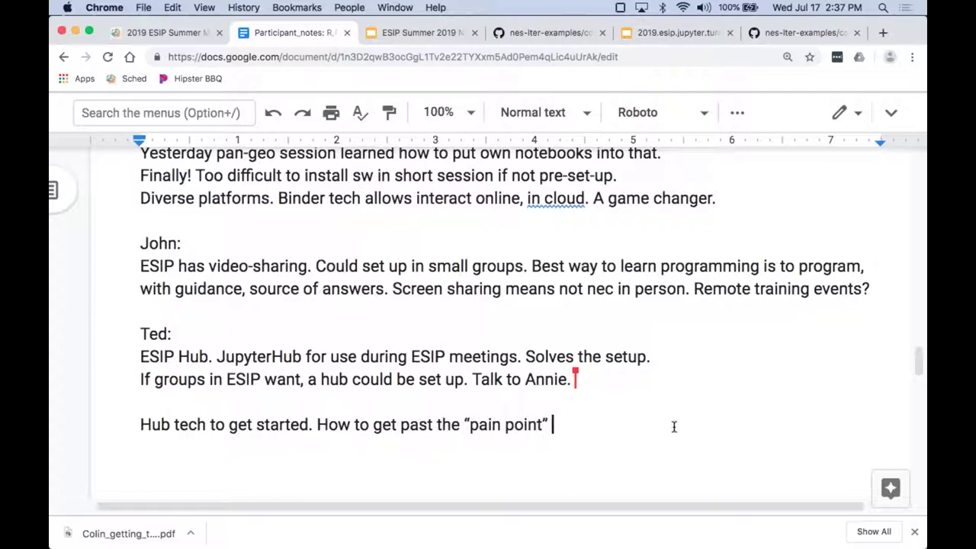
type("get started ")
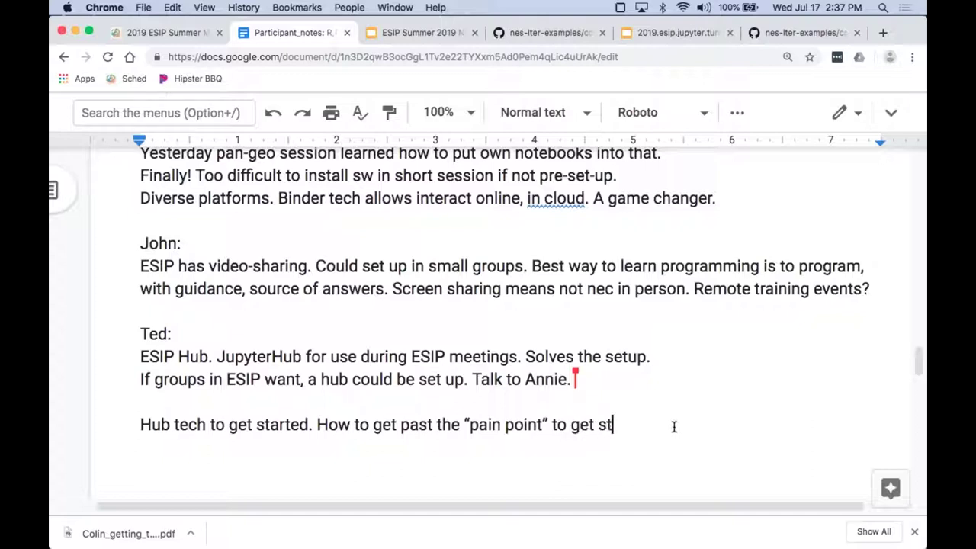
type("on your o")
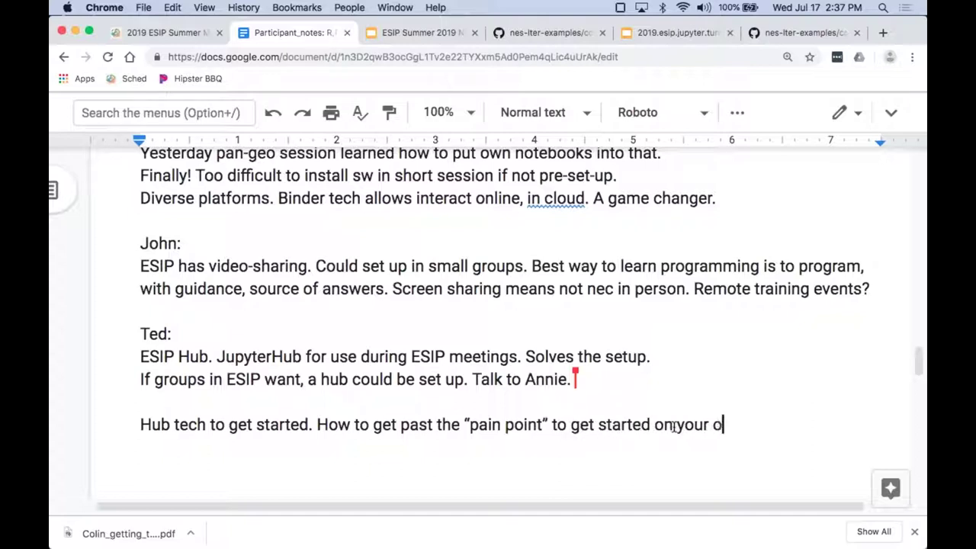
type("wn project")
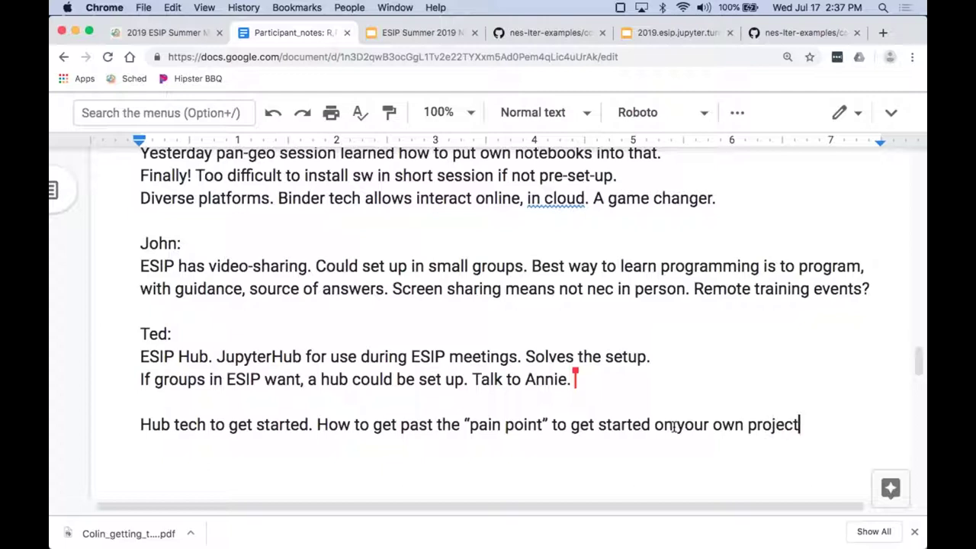
Continue the hub tech paragraph with ". At home lab, after the workshop, on your own machine. Need easy resources.".
type(". At home I")
type("ab, at")
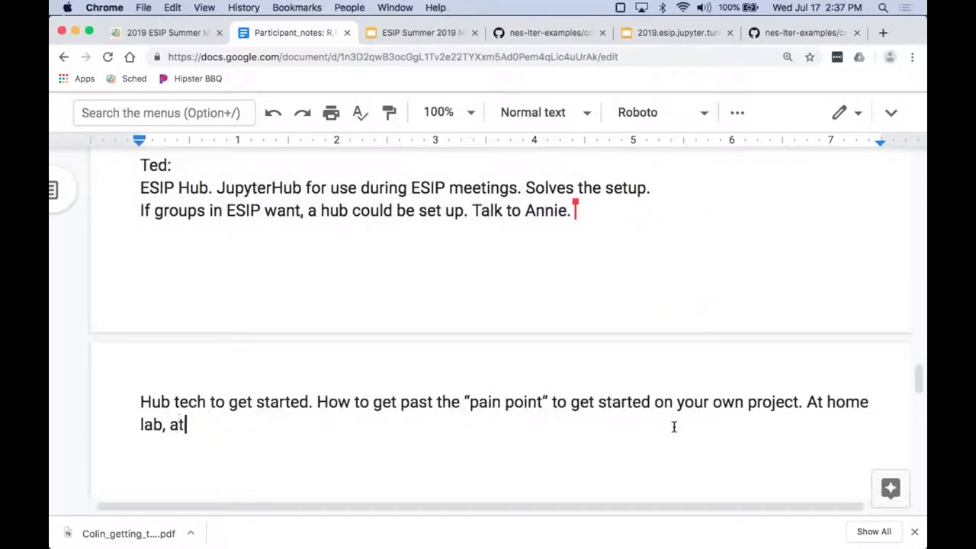
key("BackSpace")
type("fter the ")
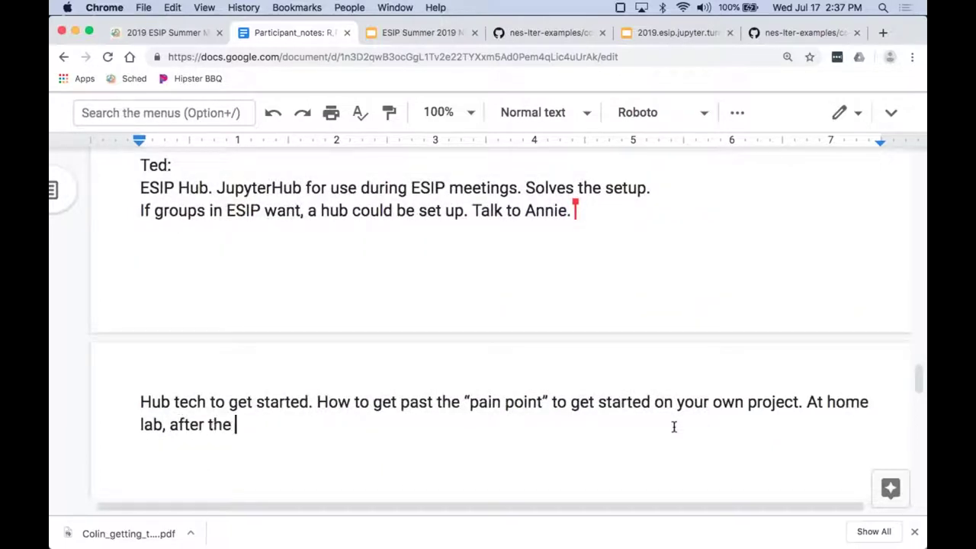
type("worksho")
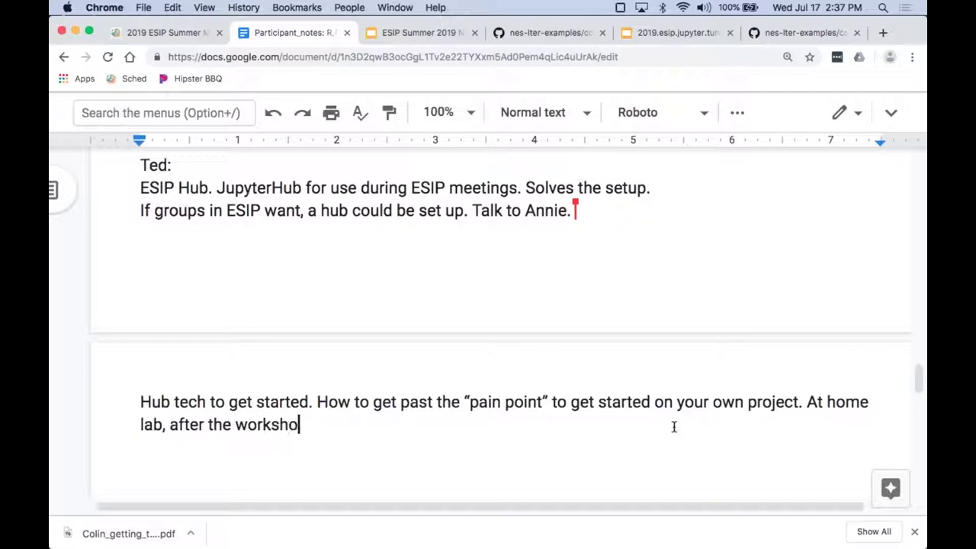
type("p, on your own machine. Need ")
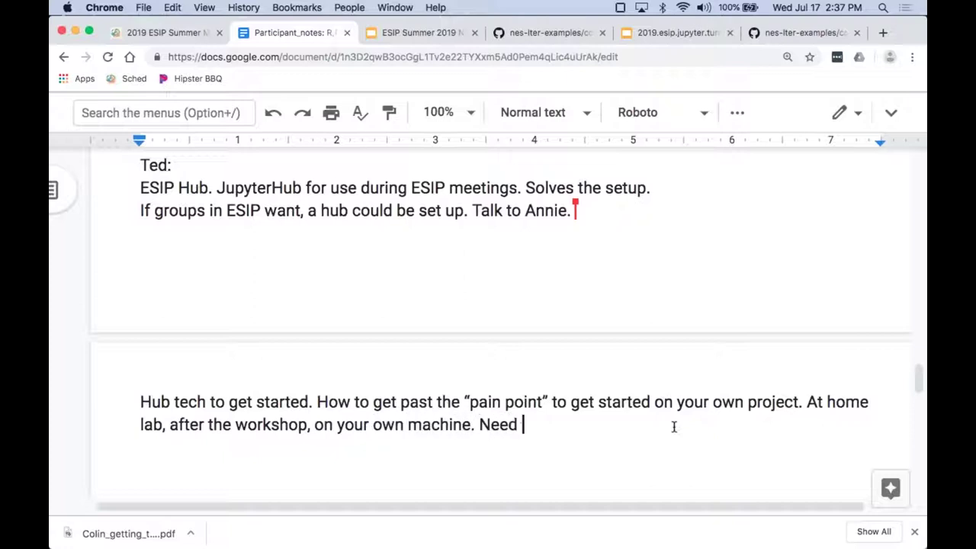
type("easy resources")
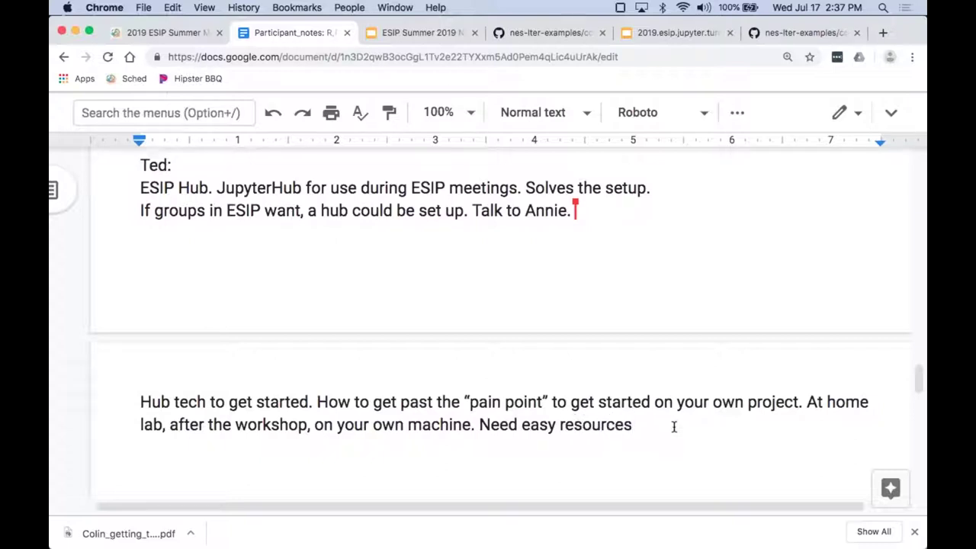
type(".")
Start a section headed with the hands-on practice speaker's first name and a colon, noting "A community: Software Carpentry does installation locally.".
key("Return")
key("Return")
type("Stace:")
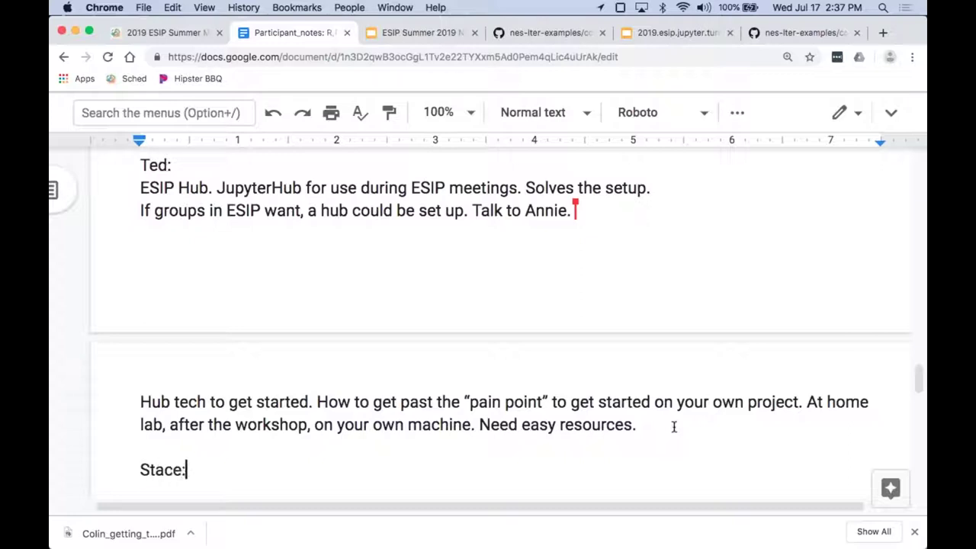
key("Return")
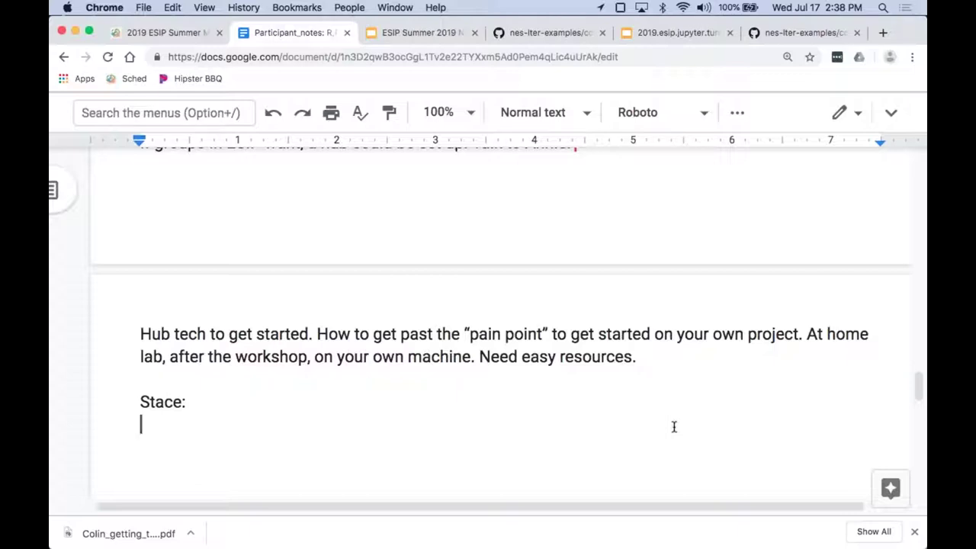
type("A community")
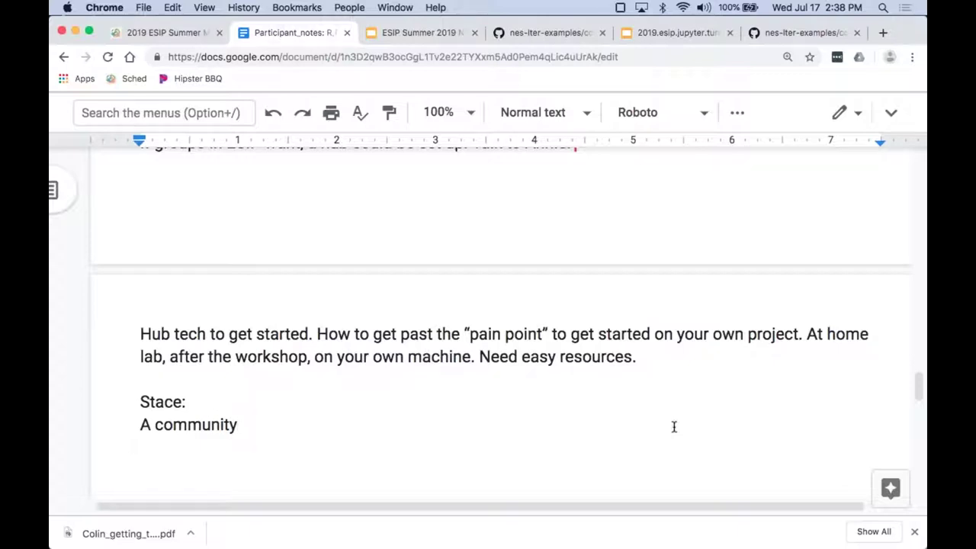
type(": Software CAr")
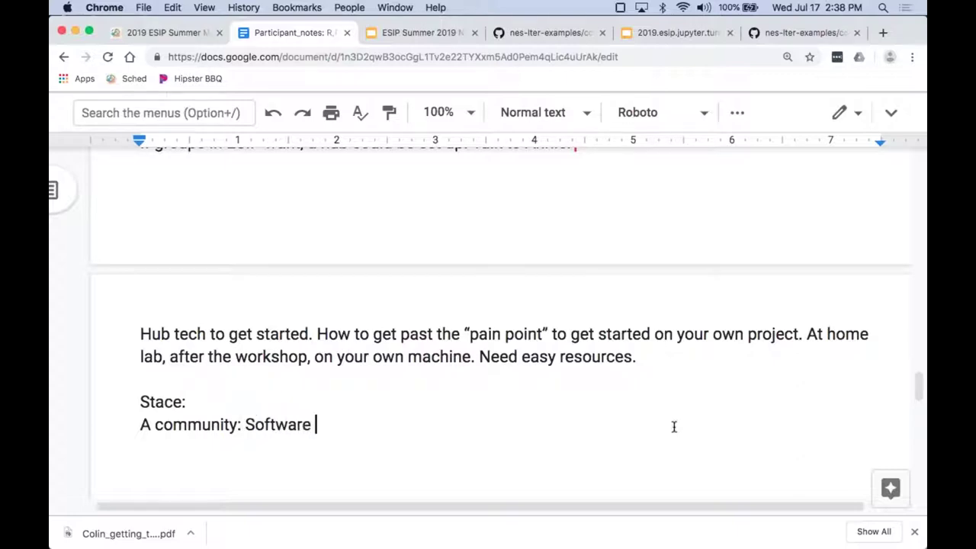
key("BackSpace")
key("BackSpace")
type("arpentry")
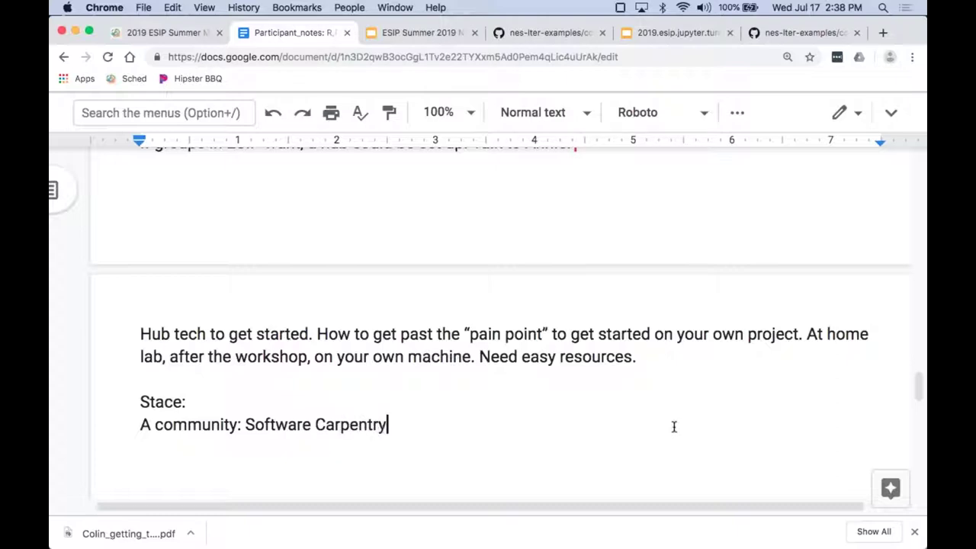
type(" does inst")
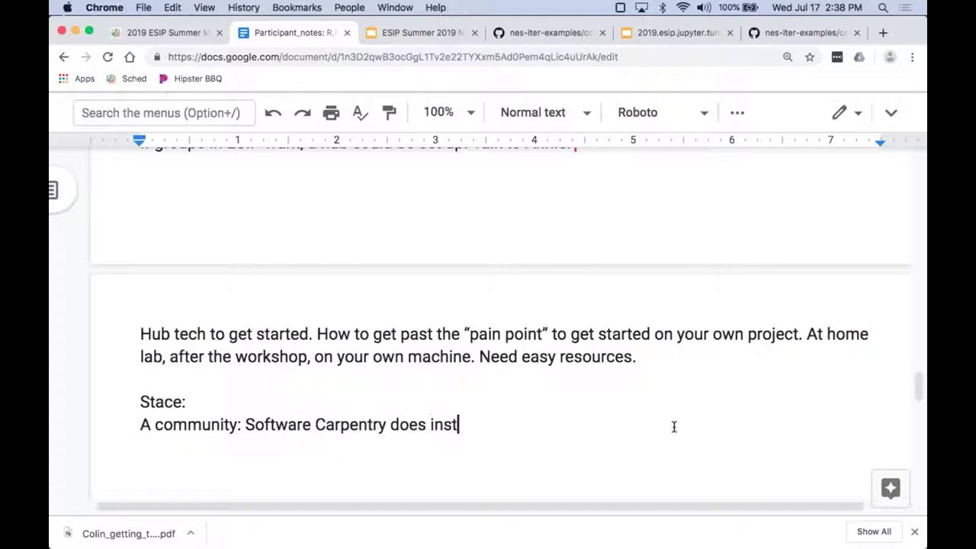
type("allation loca")
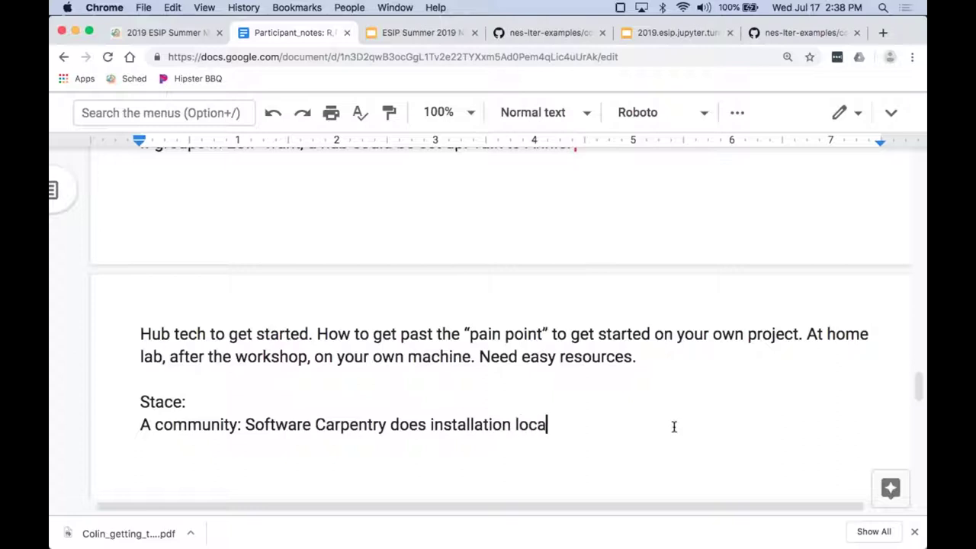
type("lly.")
Continue the Software Carpentry note with "Allows more retention over time.".
type("Allow")
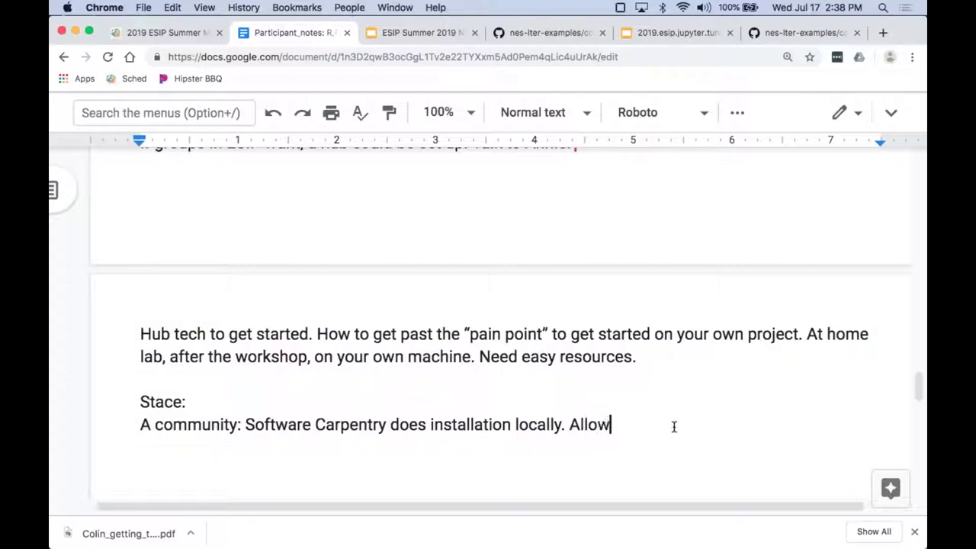
type("s more retention over")
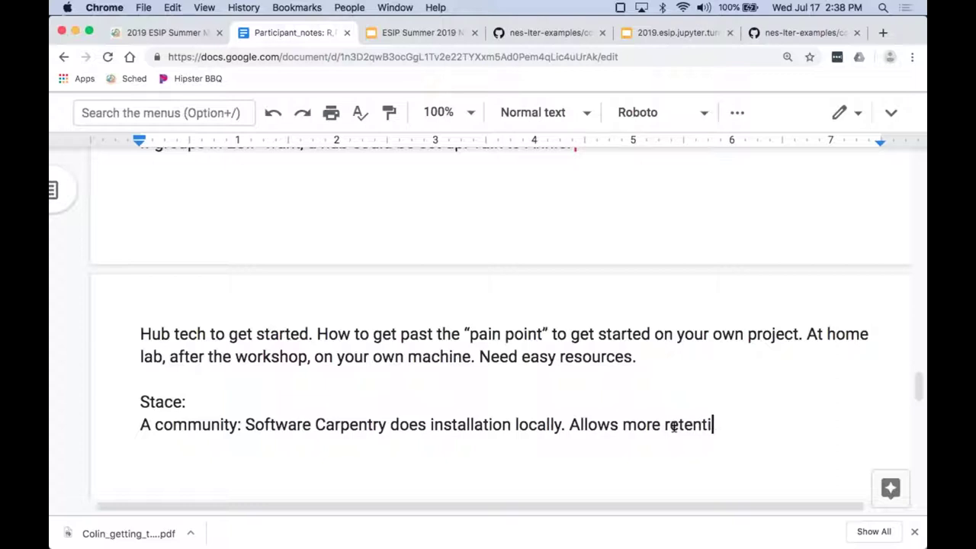
type(".")
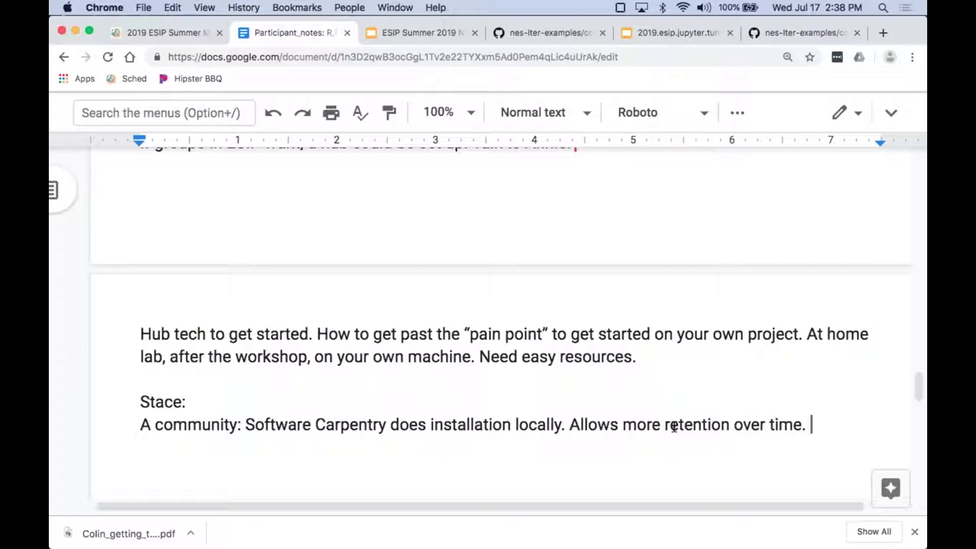
Start a new section headed with the next speaker's first name and a colon, noting "Echo. List of free sources.".
key("Return")
key("Return")
type("Chris:")
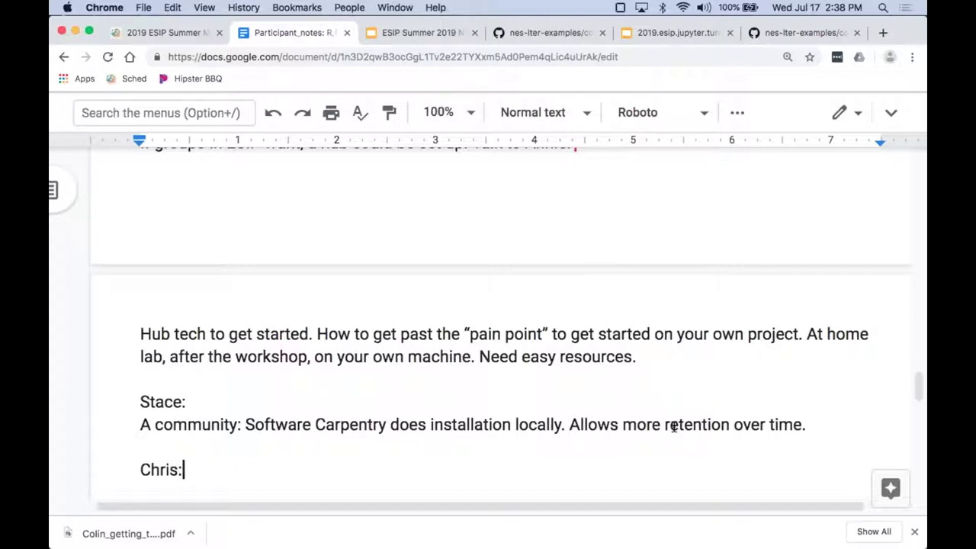
key("Return")
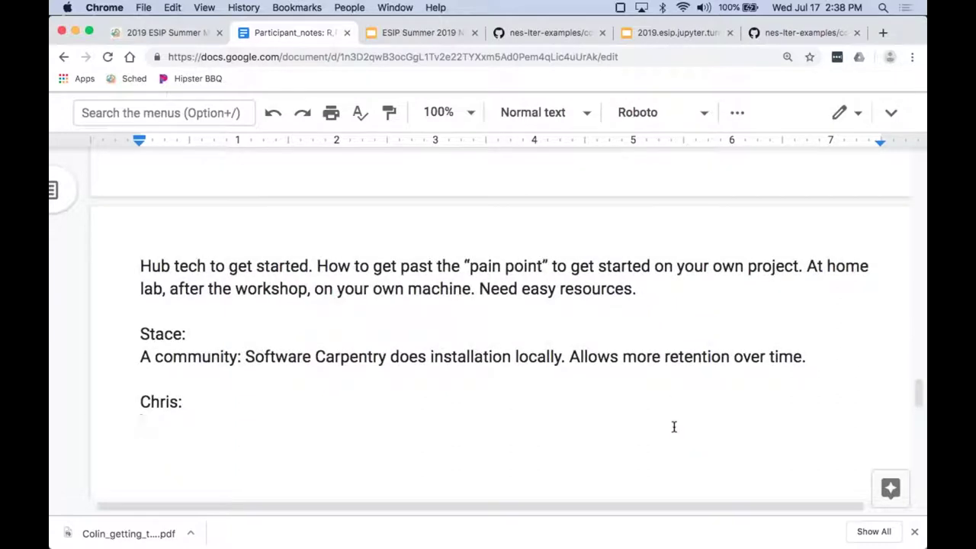
type("Echo. List of f")
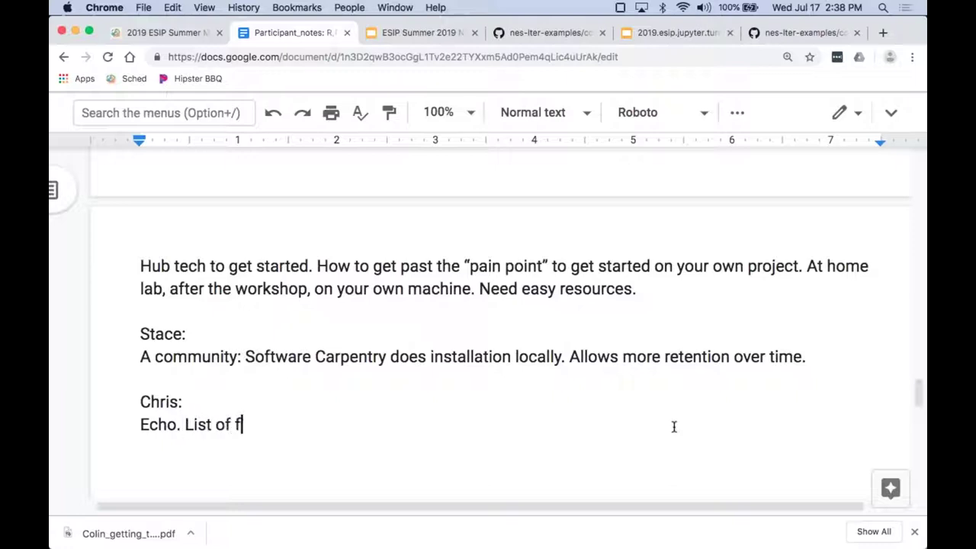
type("ree sources.")
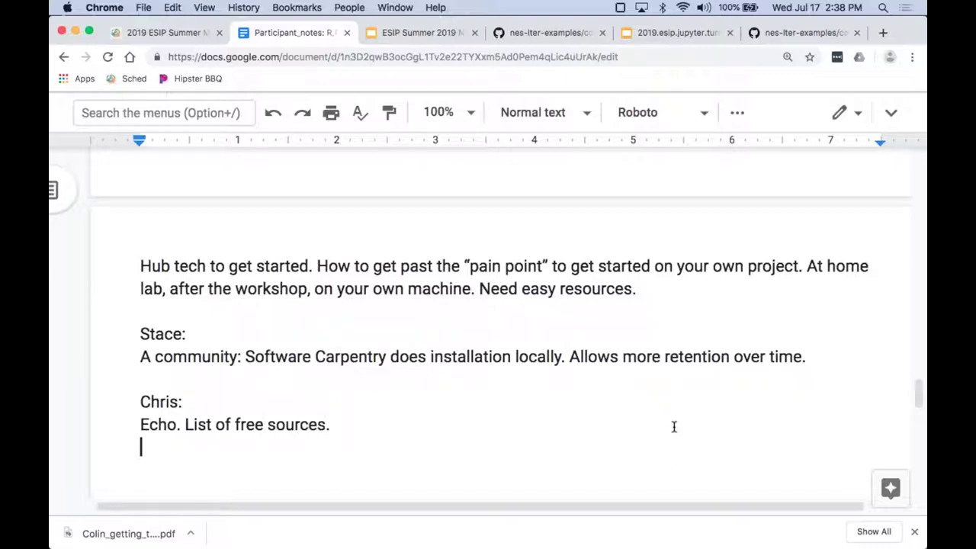
Start a new section headed with the next speaker's first name and a colon, noting "Have installed JNotebooks on pc".
key("Return")
type("John:")
key("Return")
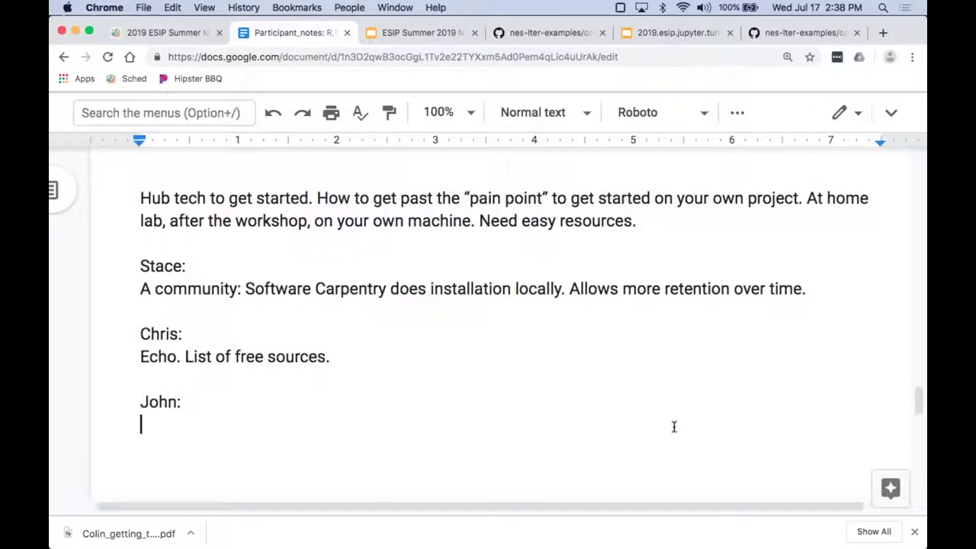
type("Have installed J")
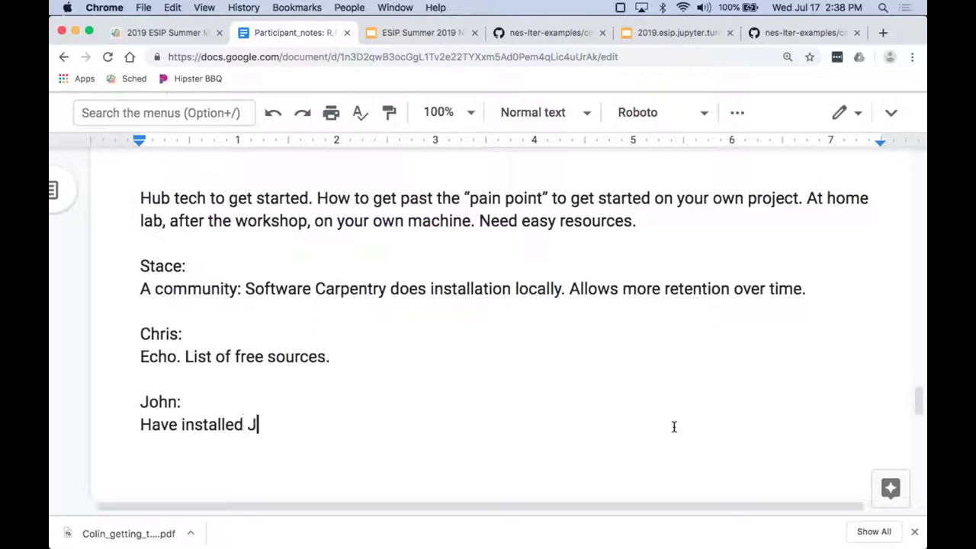
type("Noteboo")
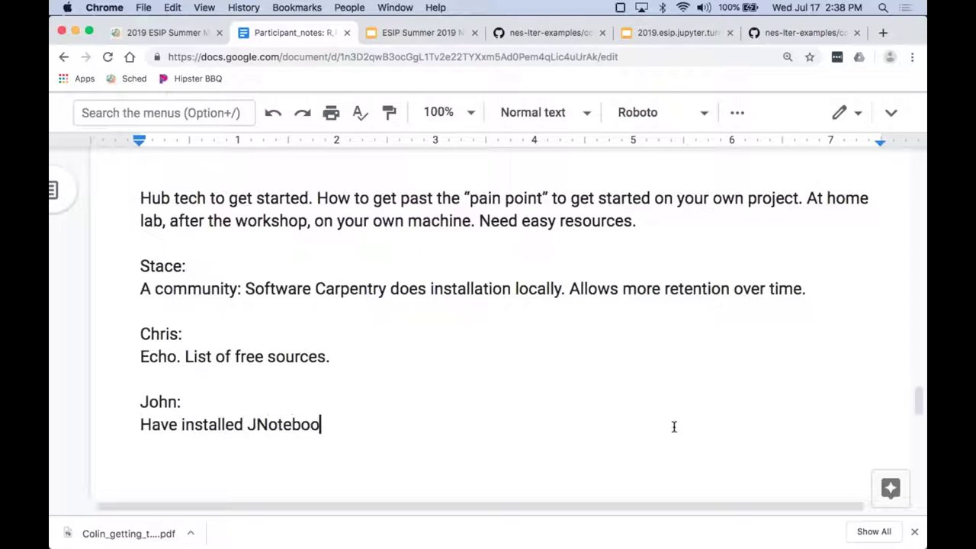
type("ks on pc ")
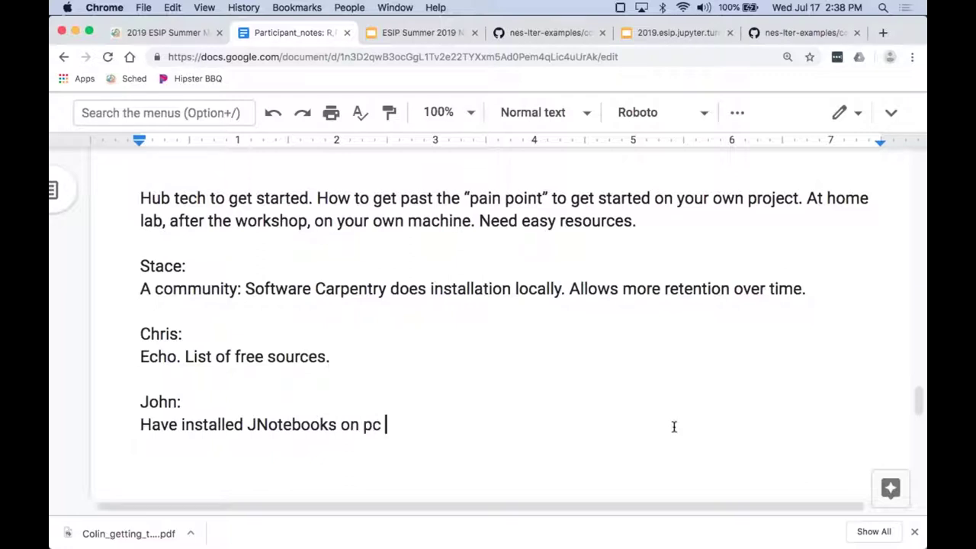
Continue the JNotebooks note with "over the past year but nothing yet beyond editing text files.".
type("over the pas")
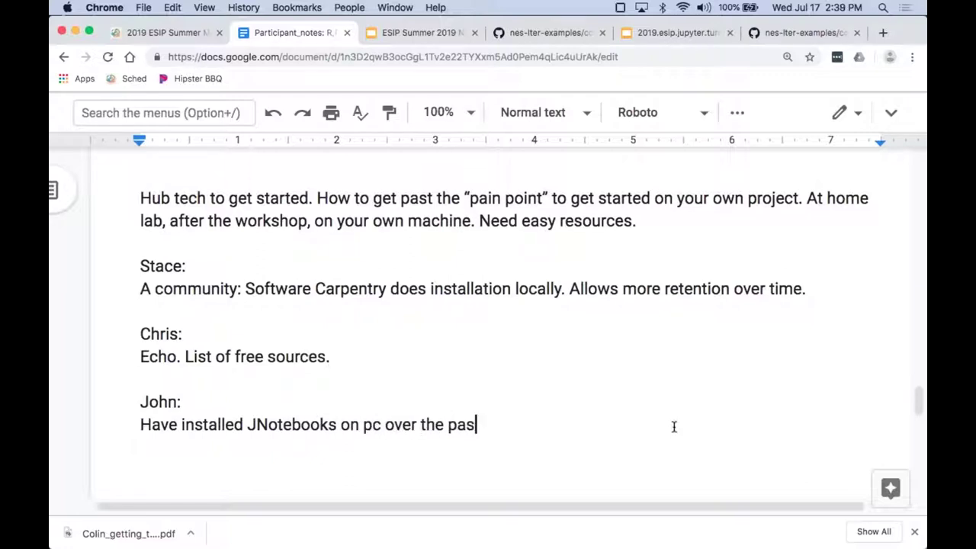
type("tyear but n")
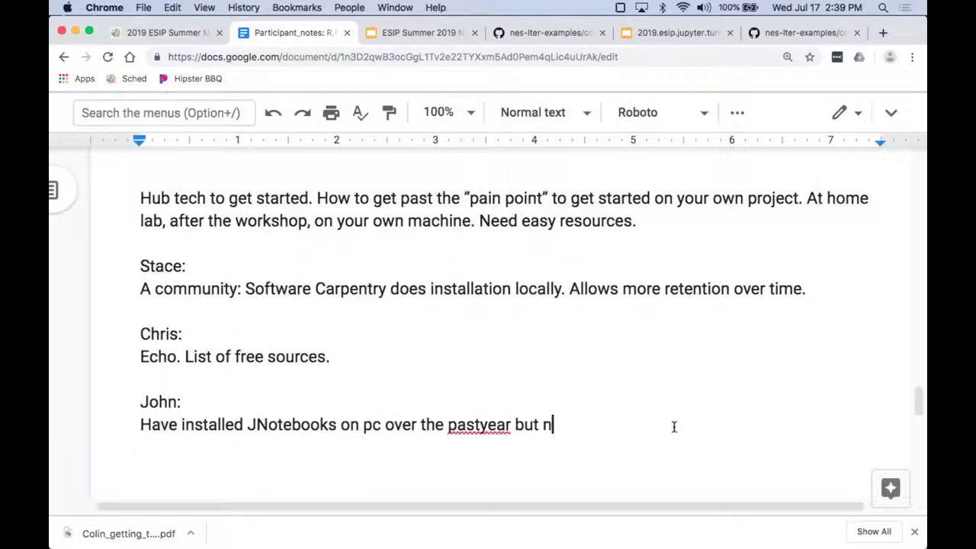
type("othing yet b")
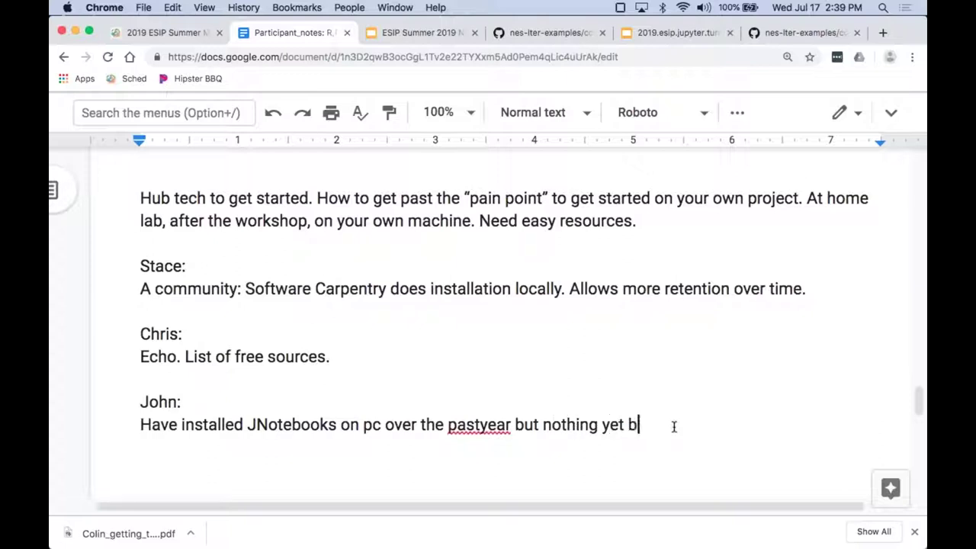
type("eyond editing")
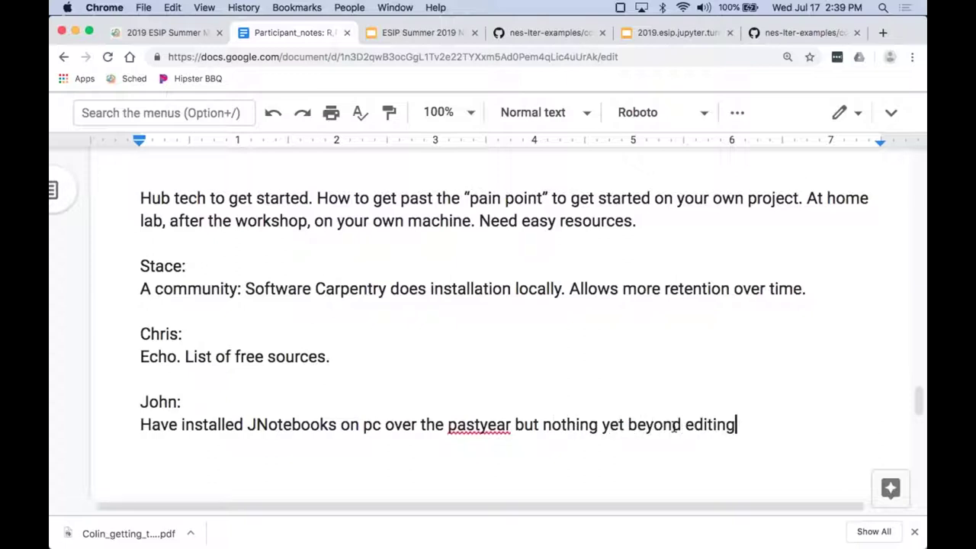
type(" text files.")
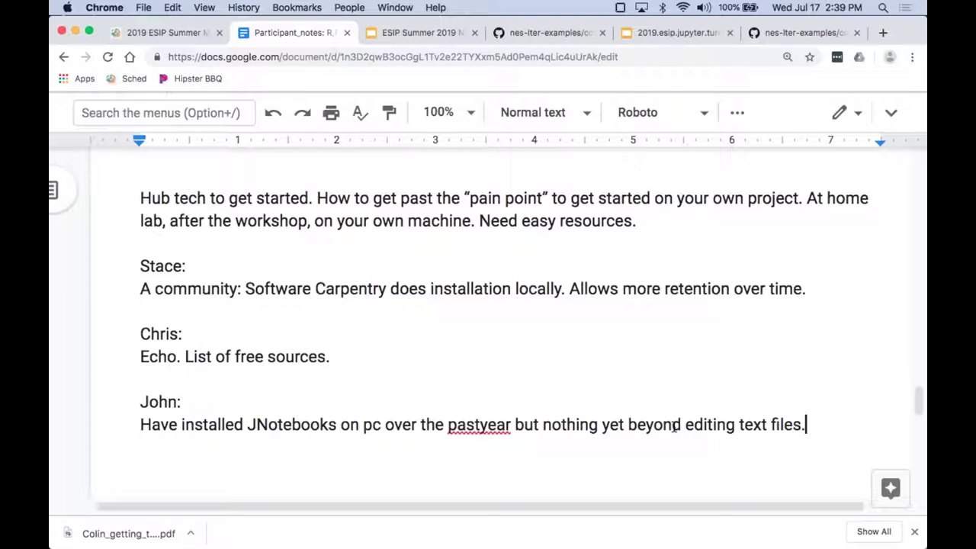
left_click(479, 425)
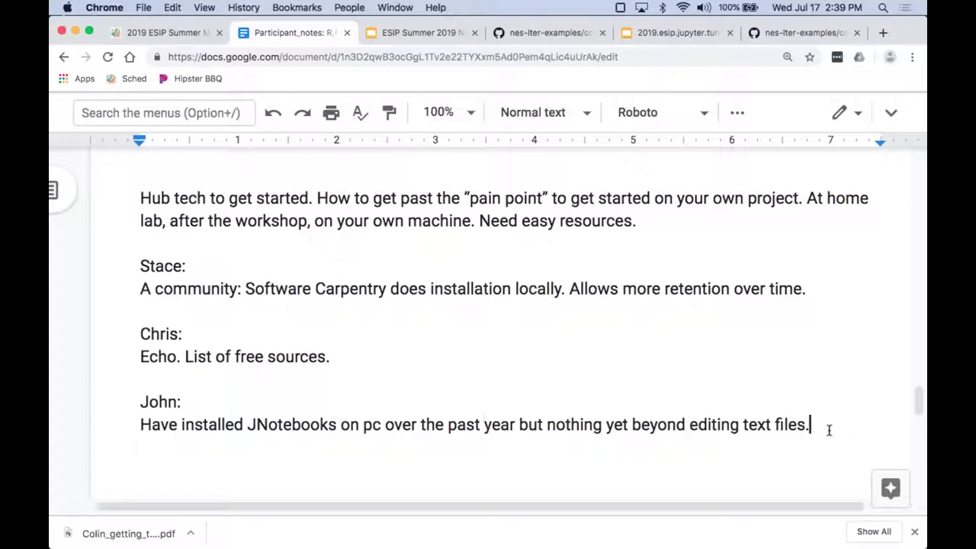
Start a section headed "Question:" below the JNotebooks note, noting "For short workshops if try to get people set up in advance.".
key("Return")
scroll(826, 430, "down", 1)
scroll(825, 430, "down", 2)
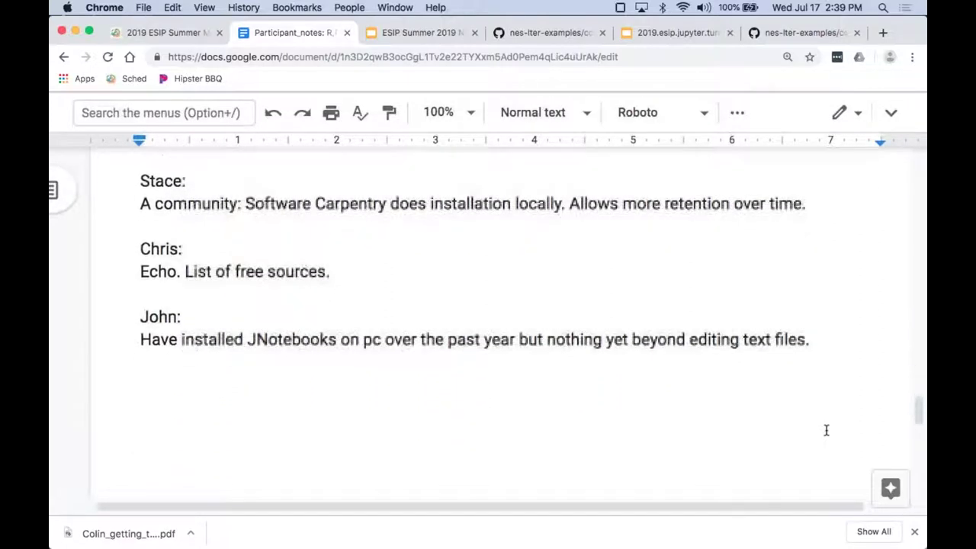
scroll(826, 430, "down", 1)
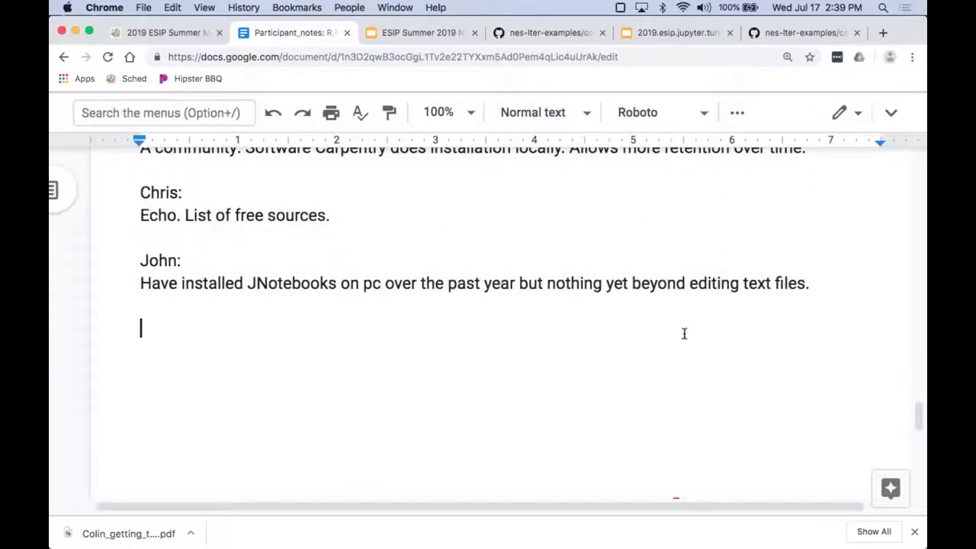
type("Question:")
key("Return")
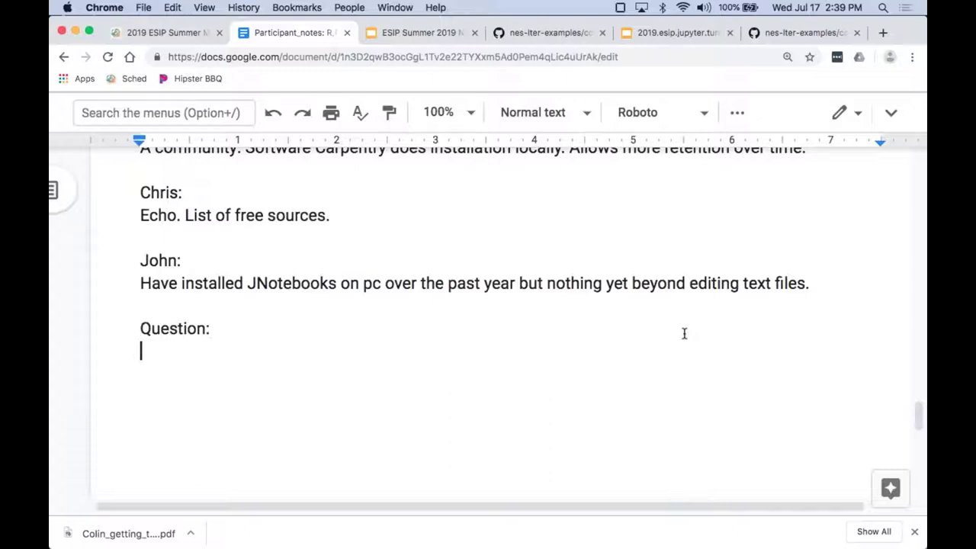
type("for short wo")
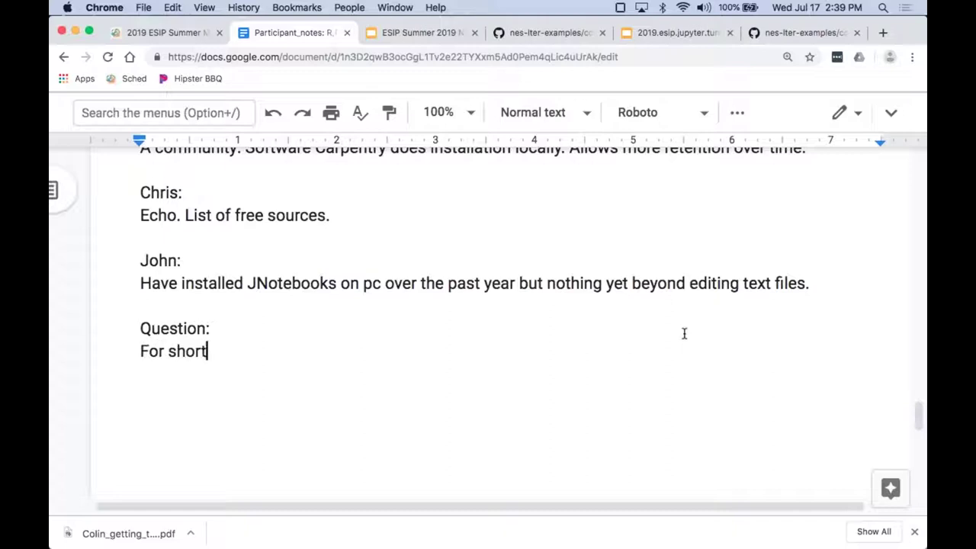
type("rkshops i")
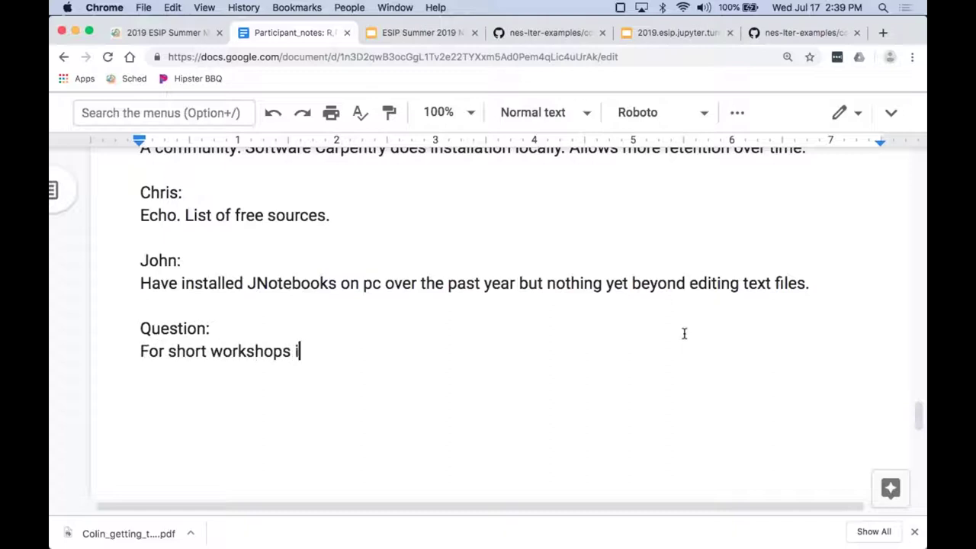
type("f try to get peo")
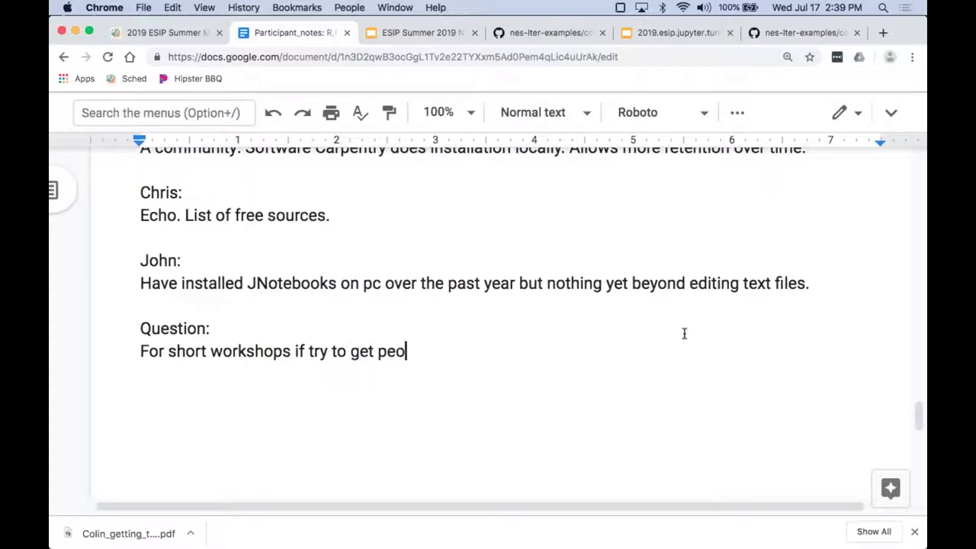
type("ple set up i")
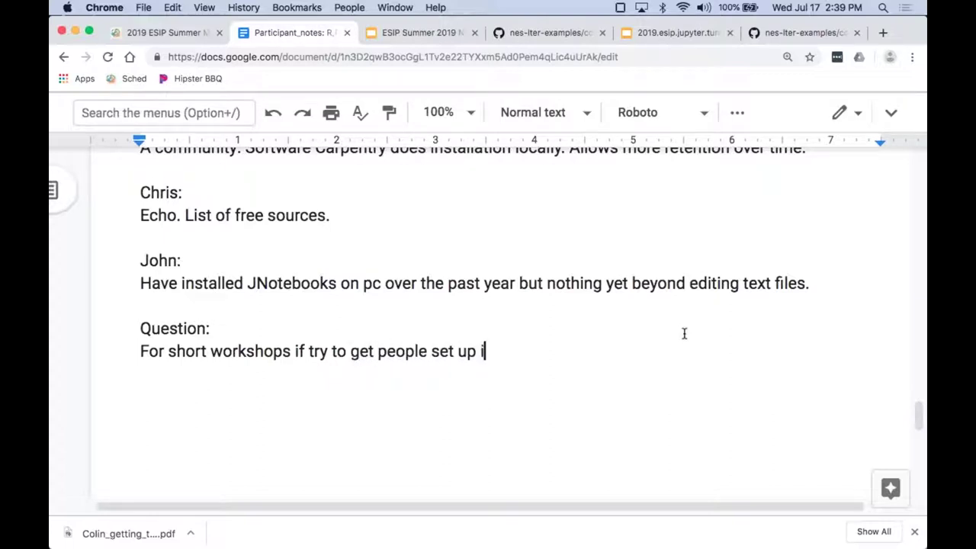
type("n advance.")
Add the line "Fall-back of esip hub for those whose laptop's environment is not working." under the short workshops note.
key("Return")
type("fallb-")
key("BackSpace")
key("BackSpace")
type("0")
key("BackSpace")
type("-b")
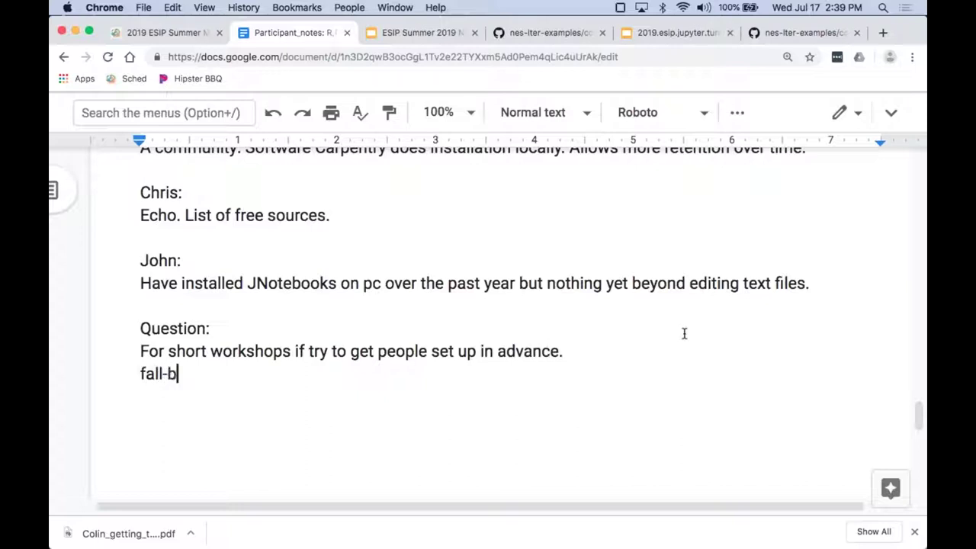
type("ack of esi")
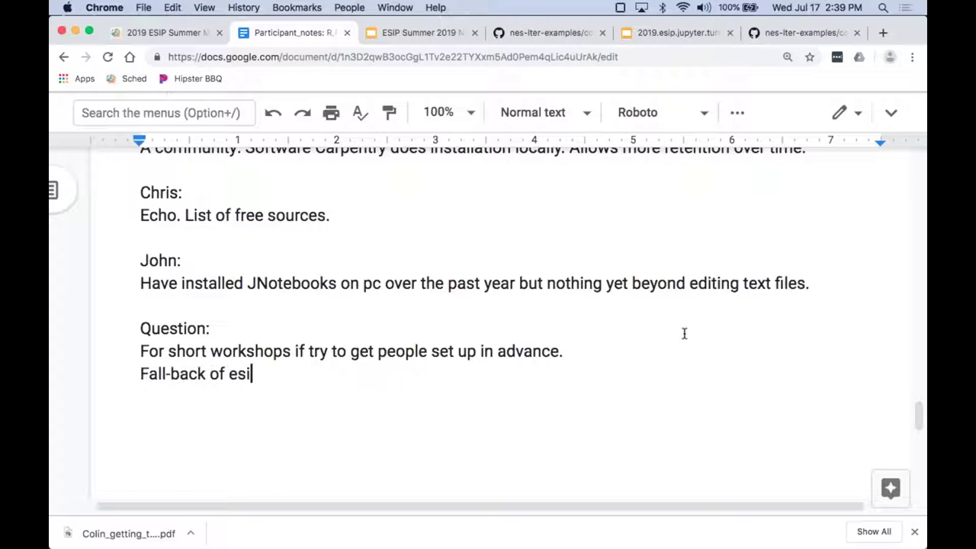
type("p hub for th")
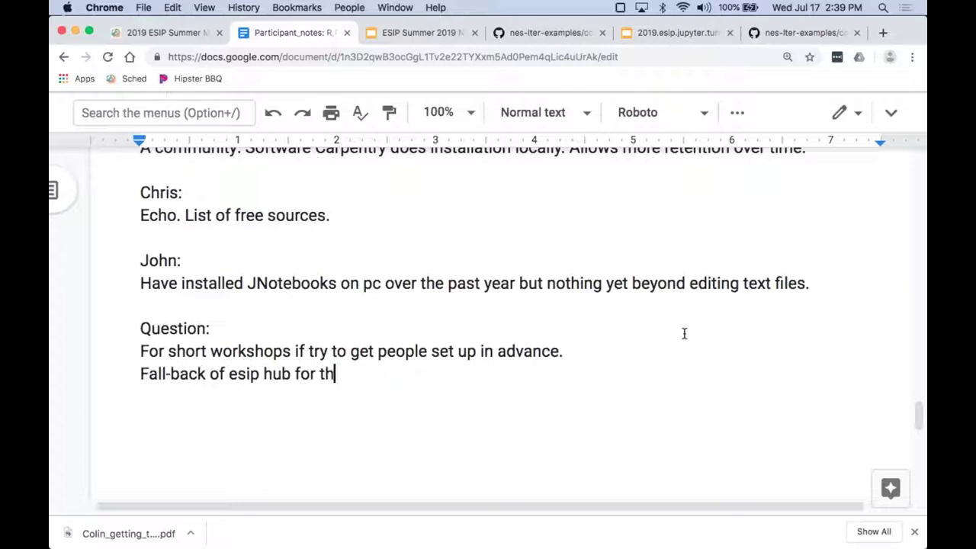
type("ose whos")
key("BackSpace")
type("ose e")
key("BackSpace")
type("la")
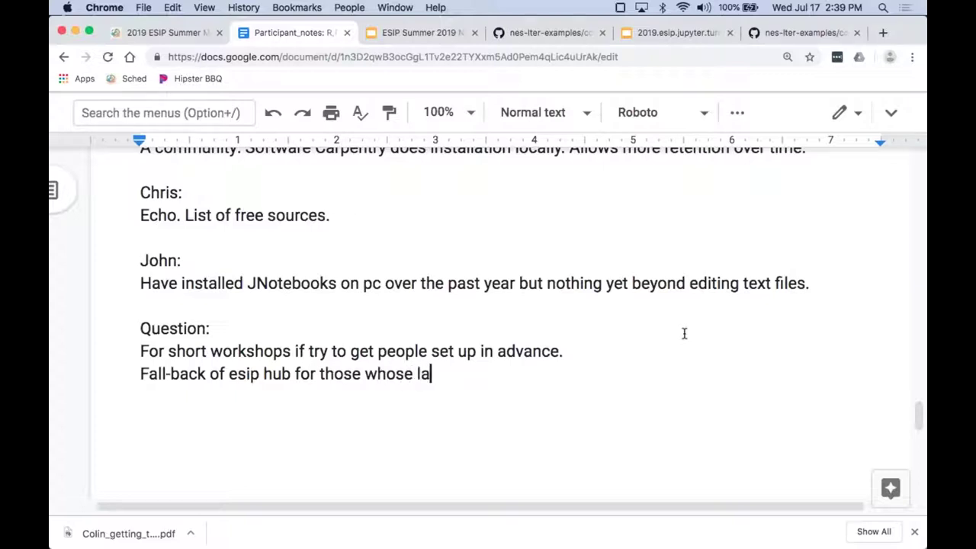
type("ptop's environmen")
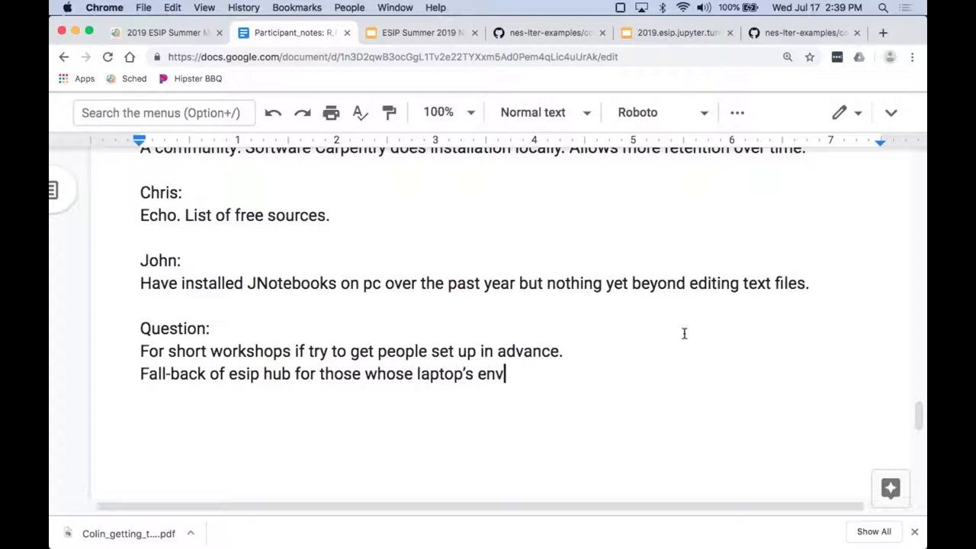
type("t is no")
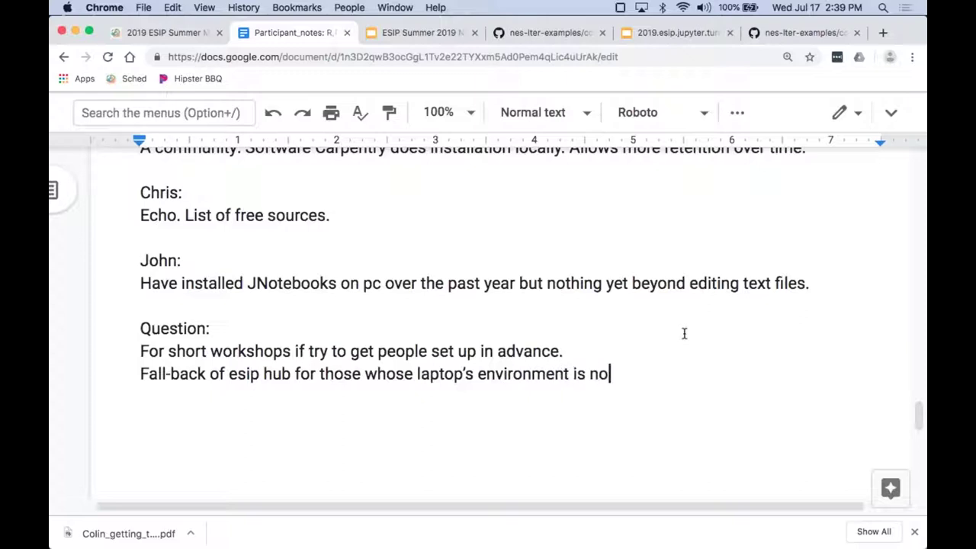
type("t working.")
Start another "Question:" section noting "Lv J Notebooks. For R always use R studio. R not working as well within notebooks.".
key("Return")
key("Return")
type("Question:")
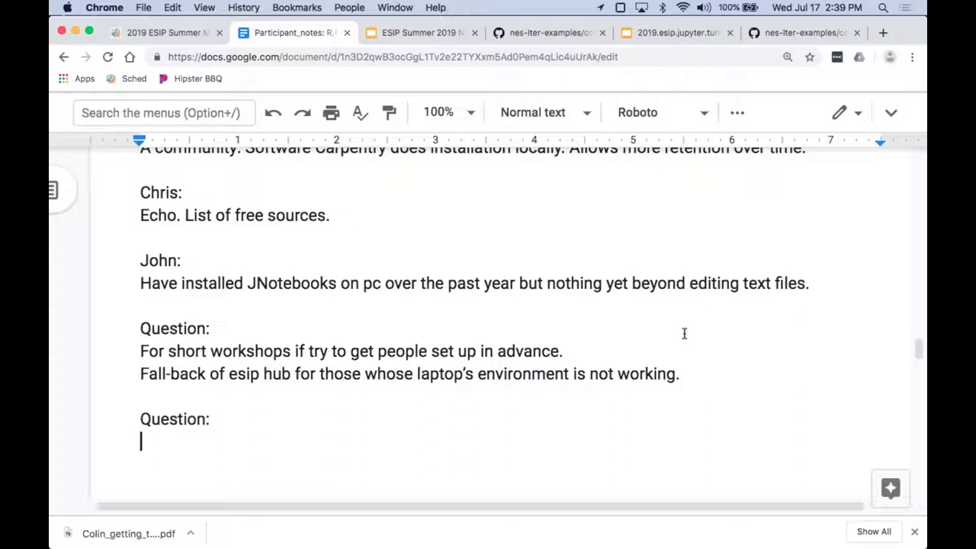
type(" Lv J Notebooks. For R")
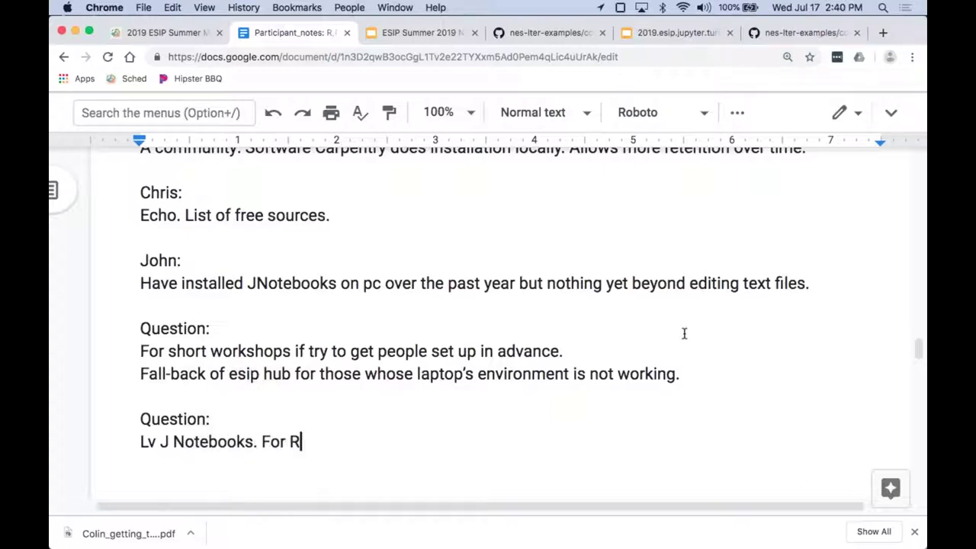
type(" always ")
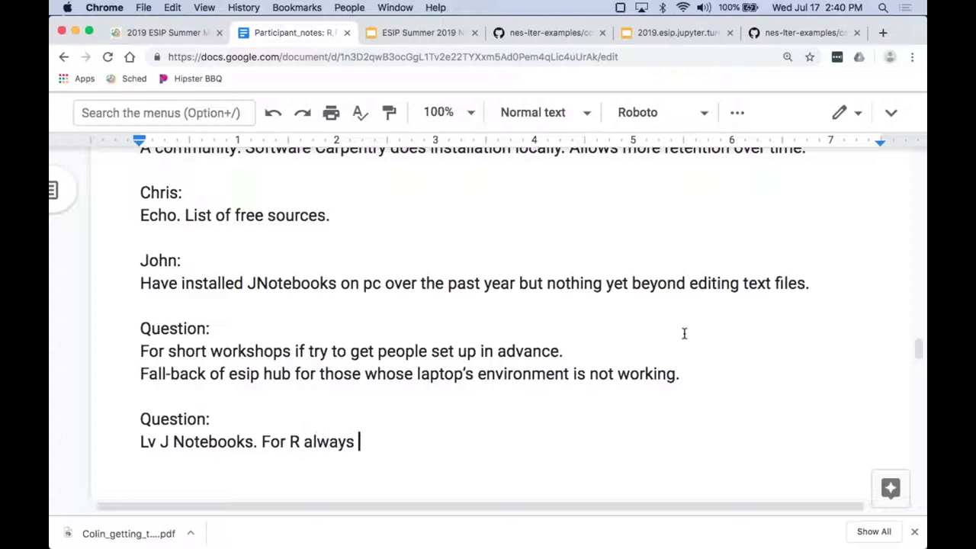
type("use R studi")
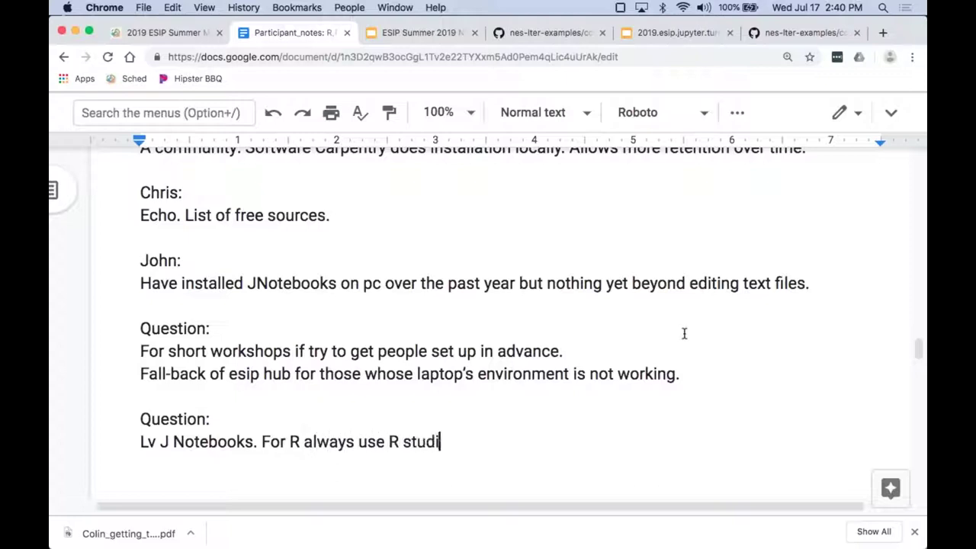
type("o. R not working")
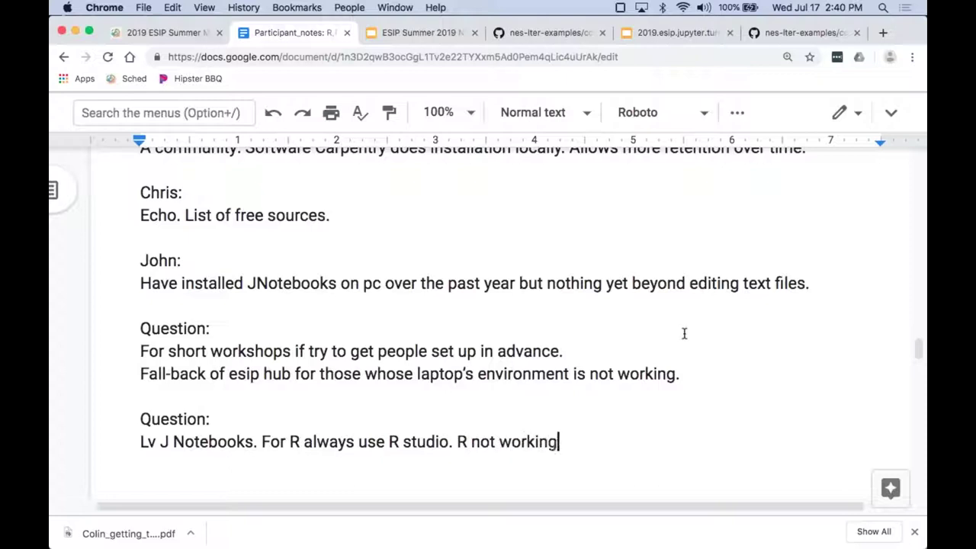
type(" as well withi")
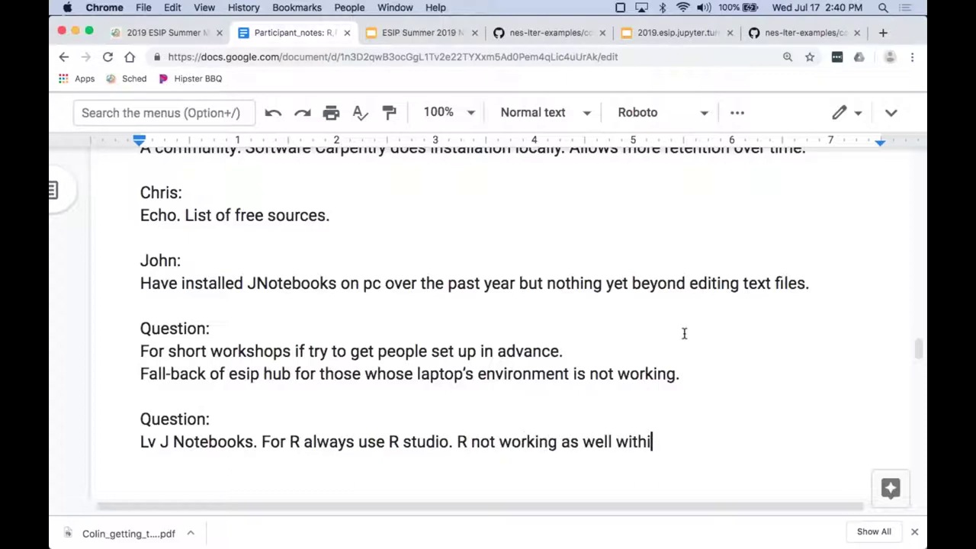
type("n notebooks.")
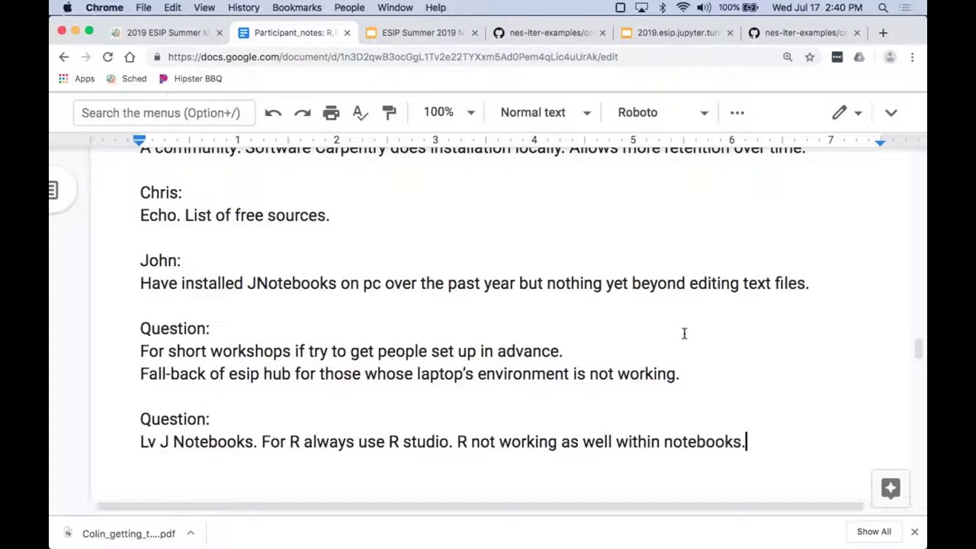
Head a section with the name of the free-sources speaker, noting "Next ESIP session perhaps 2 sessions: (1) setup (2) web environment.".
key("Return")
key("Return")
type("Chris:")
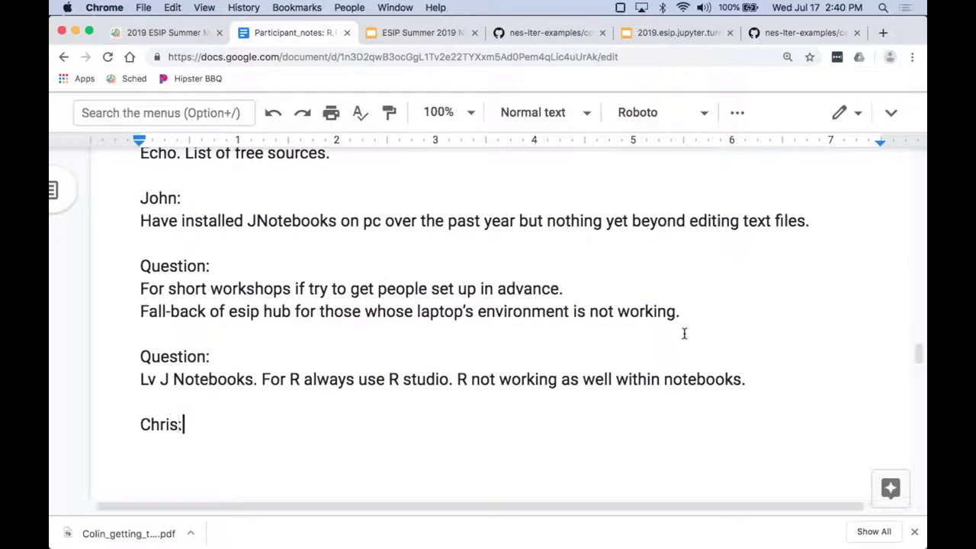
key("Return")
type("next ESIP")
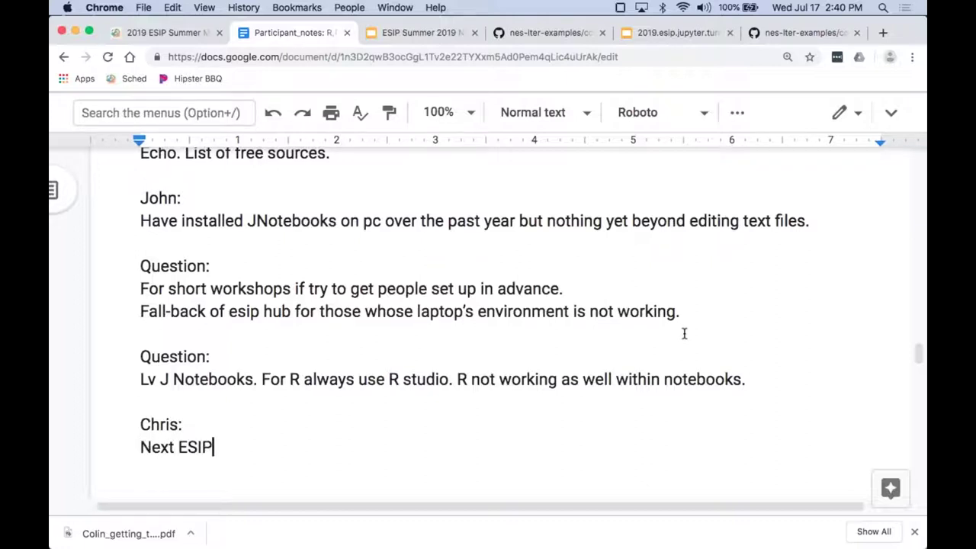
type(" session pe")
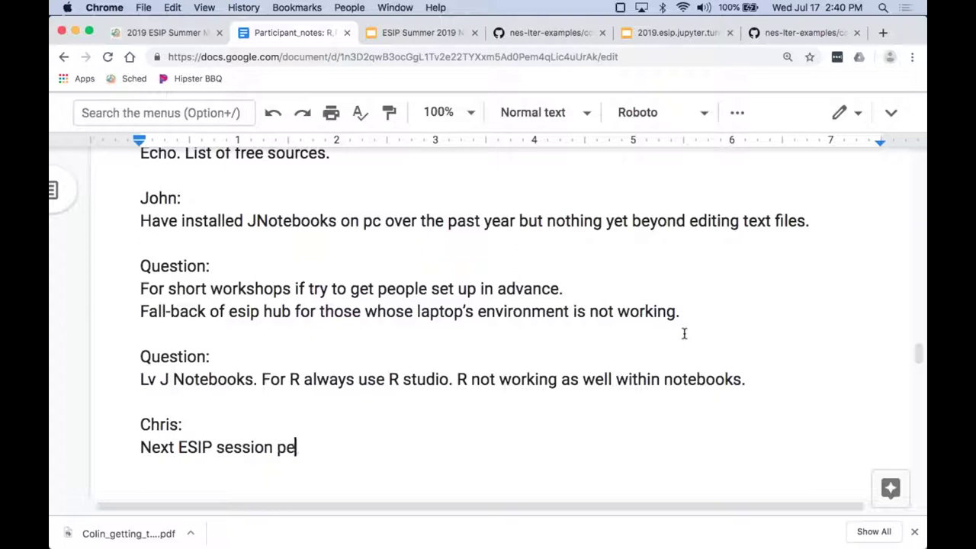
type("rhaps 2 se")
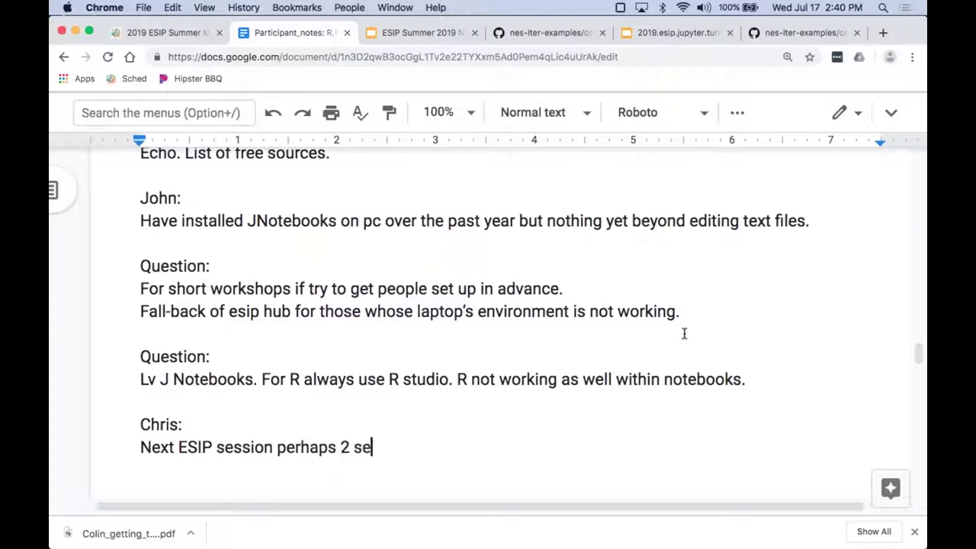
type("ssions: (1) setup ")
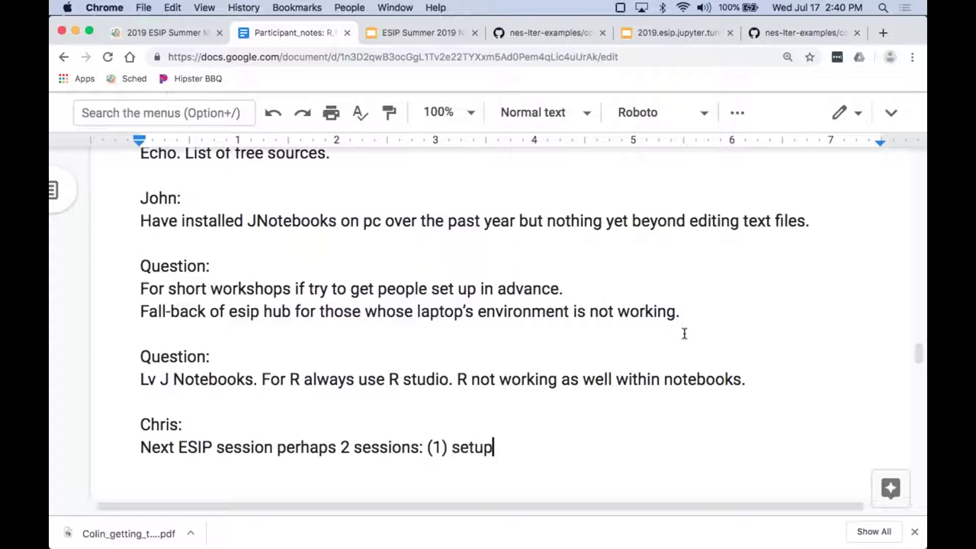
type("(2) web env")
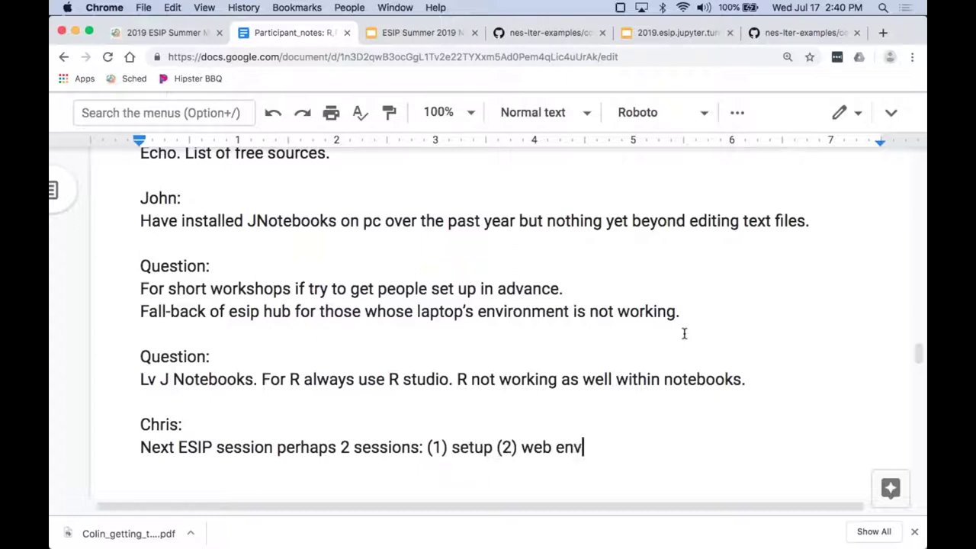
type("ironment.")
key("Return")
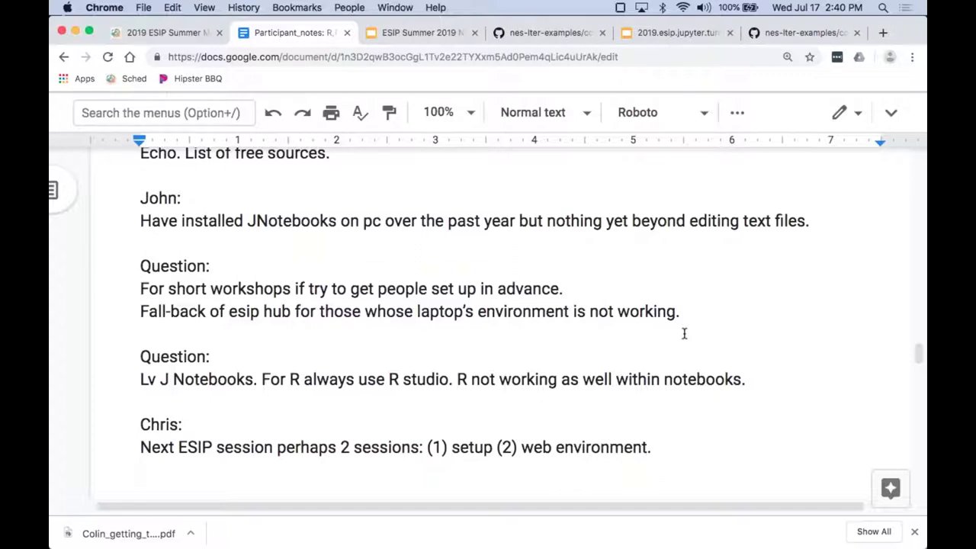
Add the lines "My experience also that R more difficult to use within Notebook (than RStudio)." and "Using R in Windows environment easier.".
type("My experience also that R more difficult to use ")
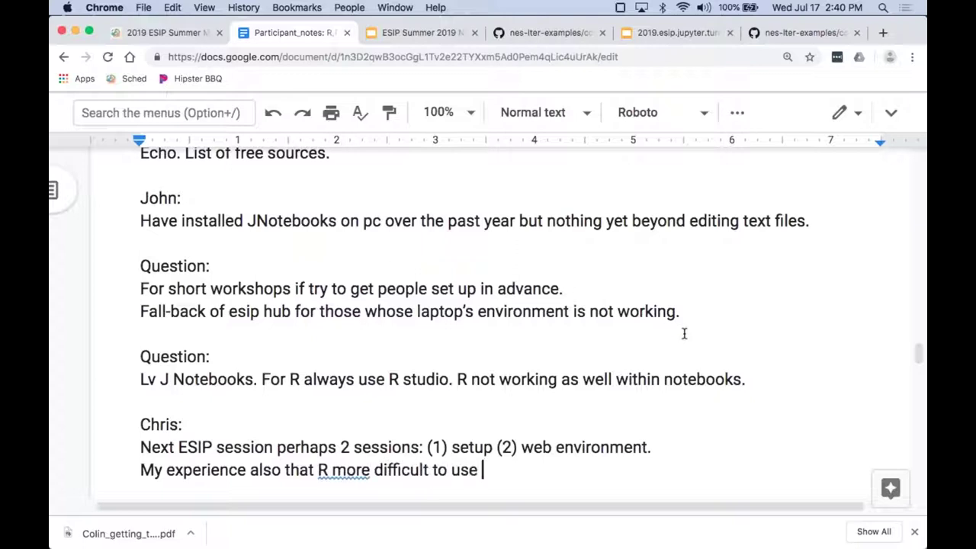
type("within Notebook")
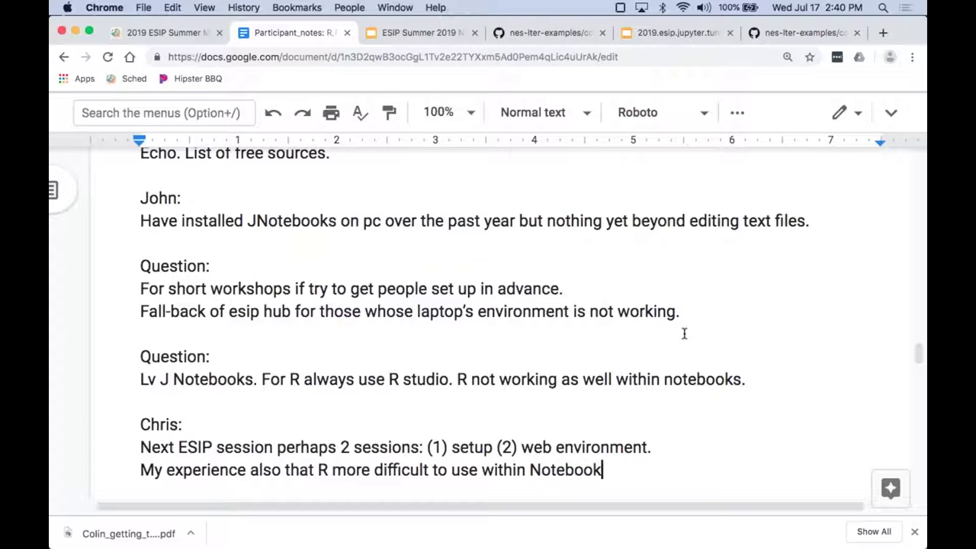
type(" (than ")
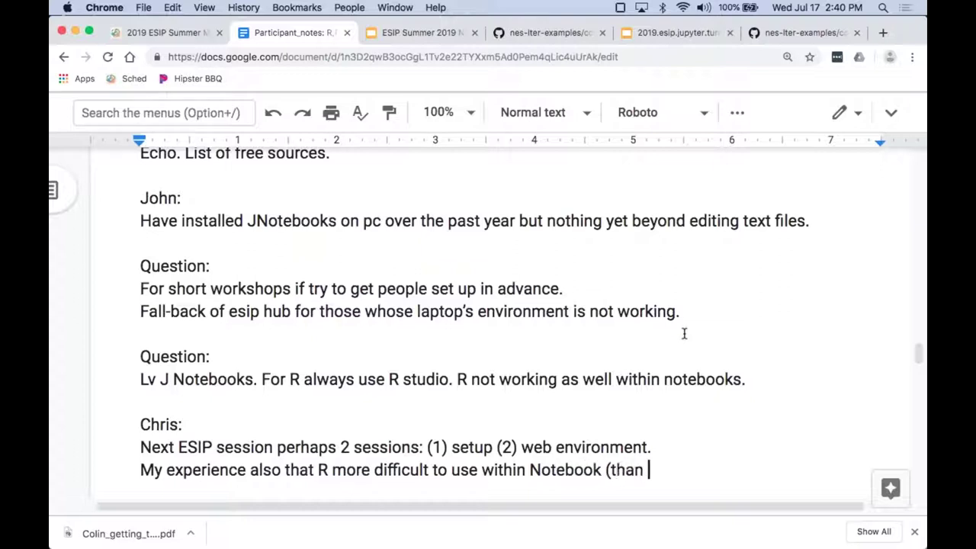
type("RStudio).")
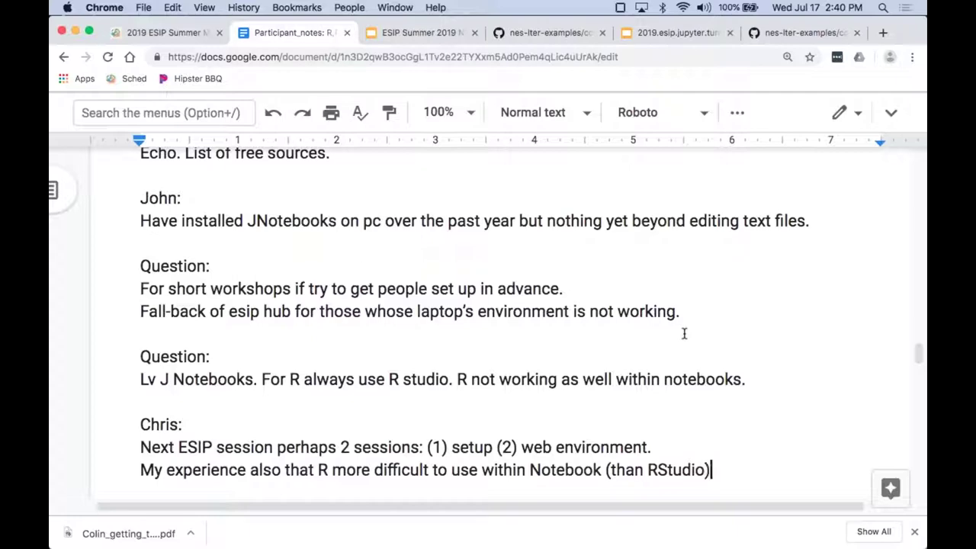
key("Return")
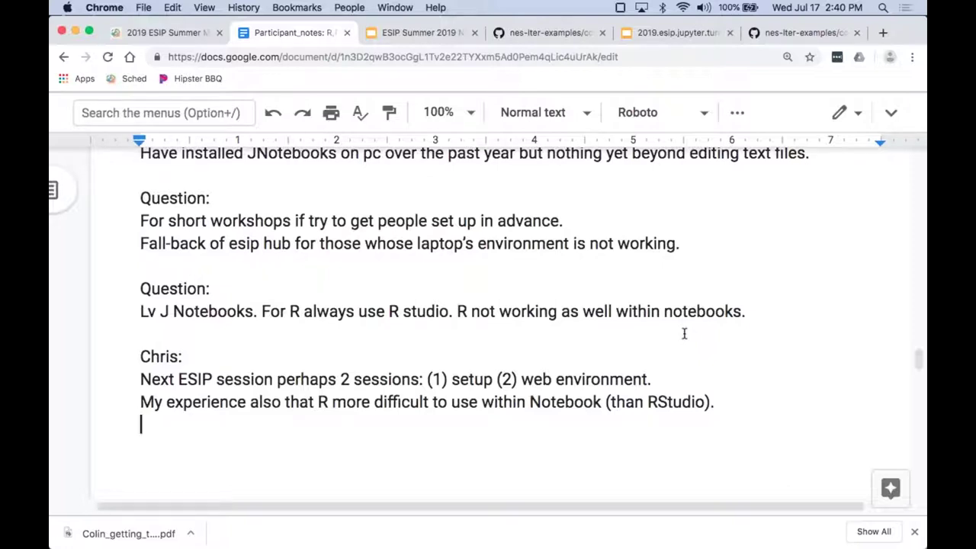
type("sing R in Windows environment easier.")
key("Return")
key("Return")
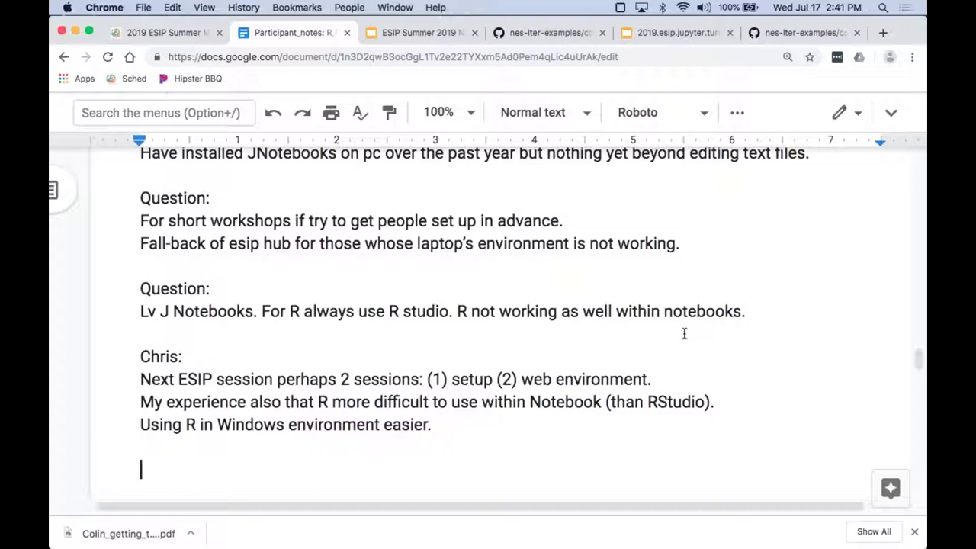
Head a section with the JNotebooks speaker's name, noting "Within R Studio there is also the knittingR and __ which mirror what you can do in Notebook.".
type("John:")
key("Return")
type("within")
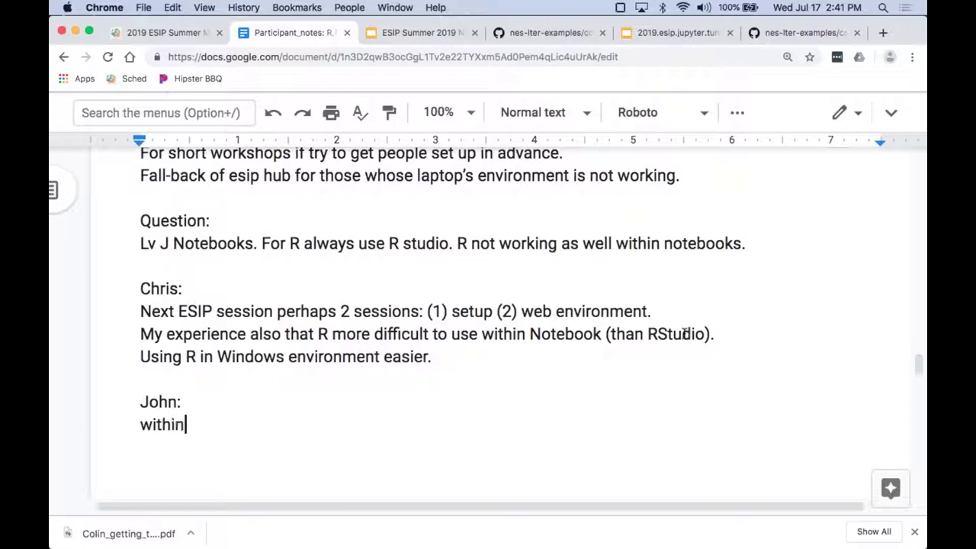
type(" R Studio ")
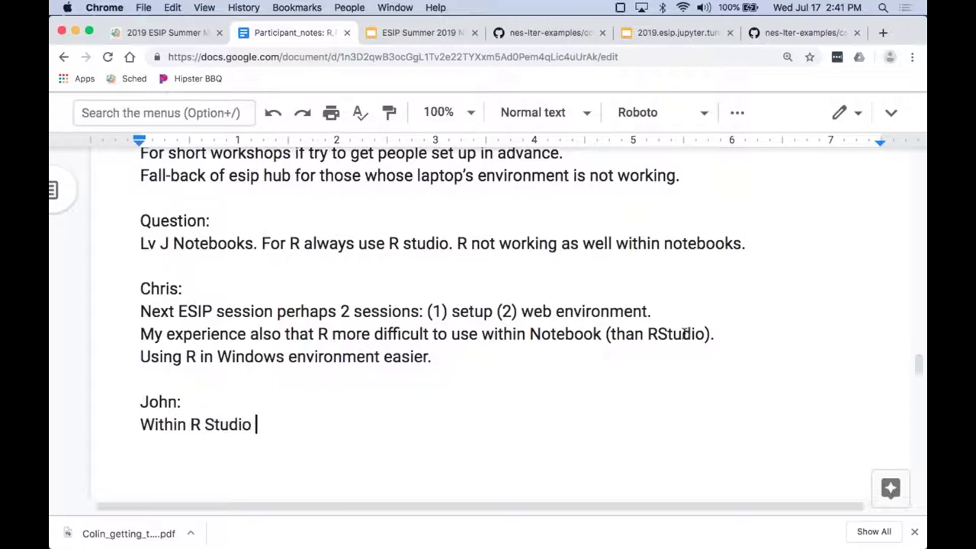
type("there is a")
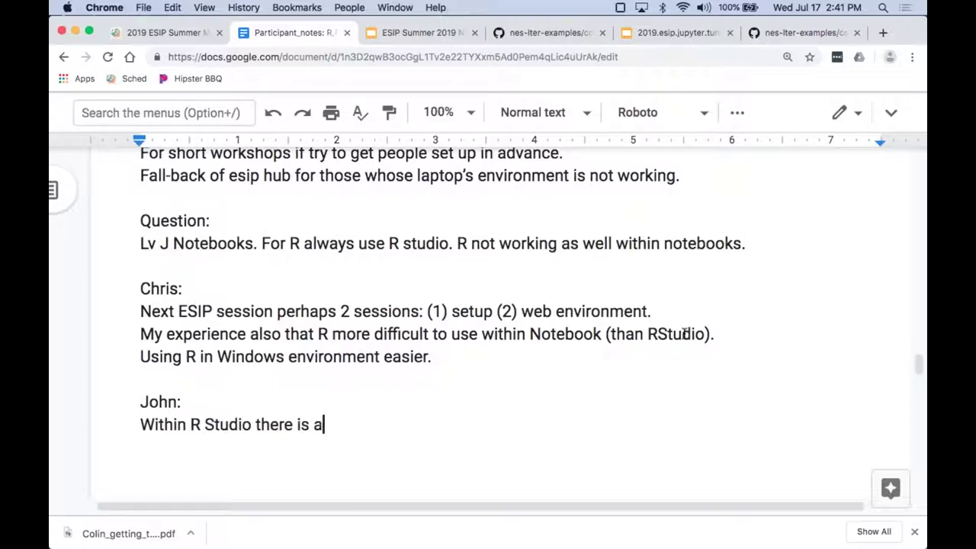
type("lso the kni")
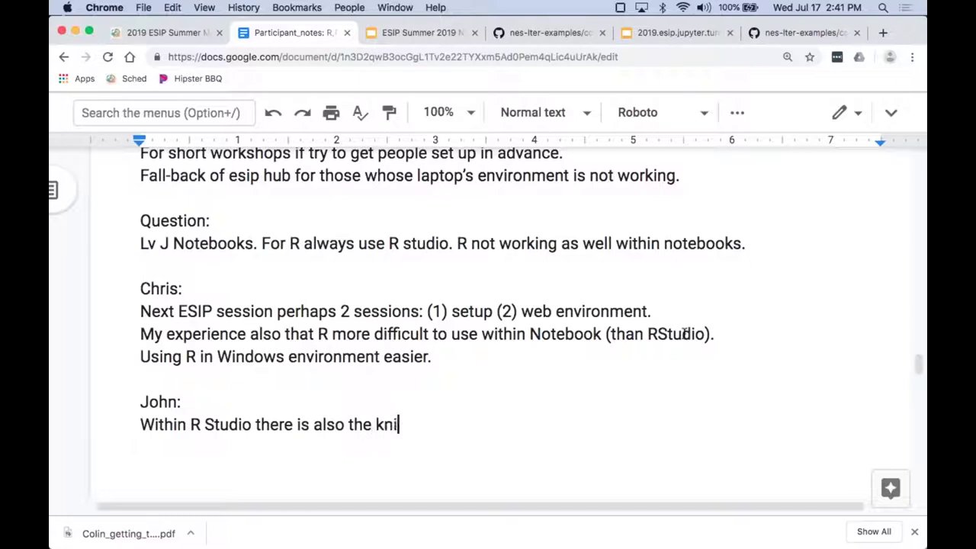
type("ttingR a")
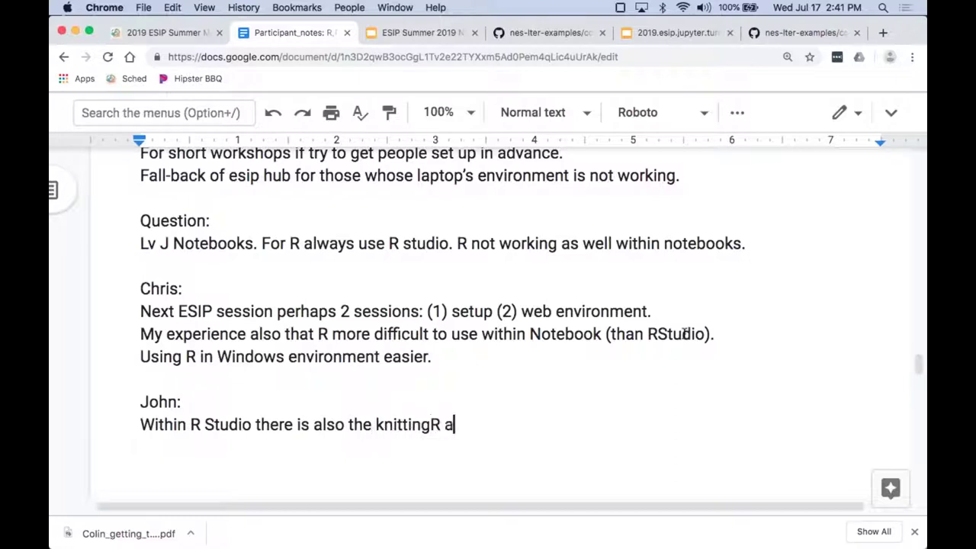
type("nd __ which ")
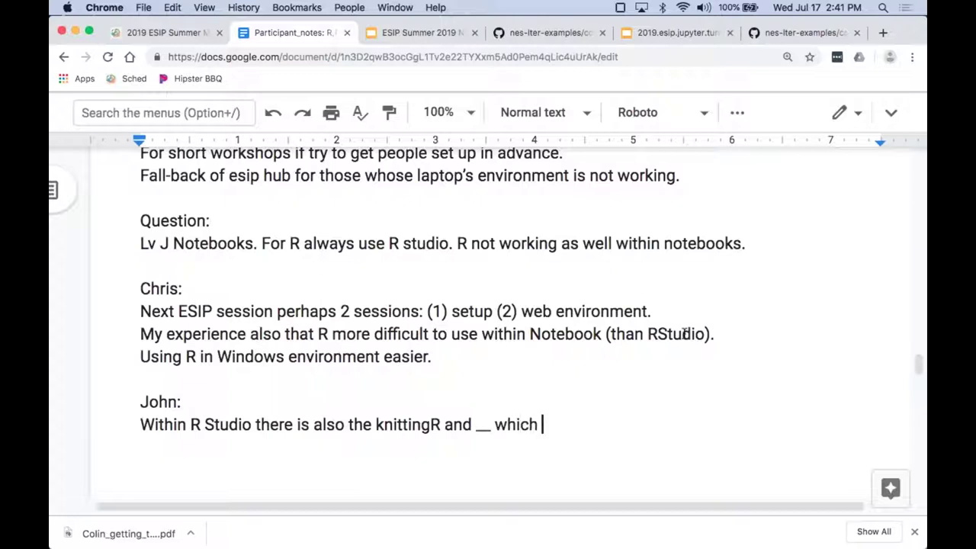
type("mirror what ")
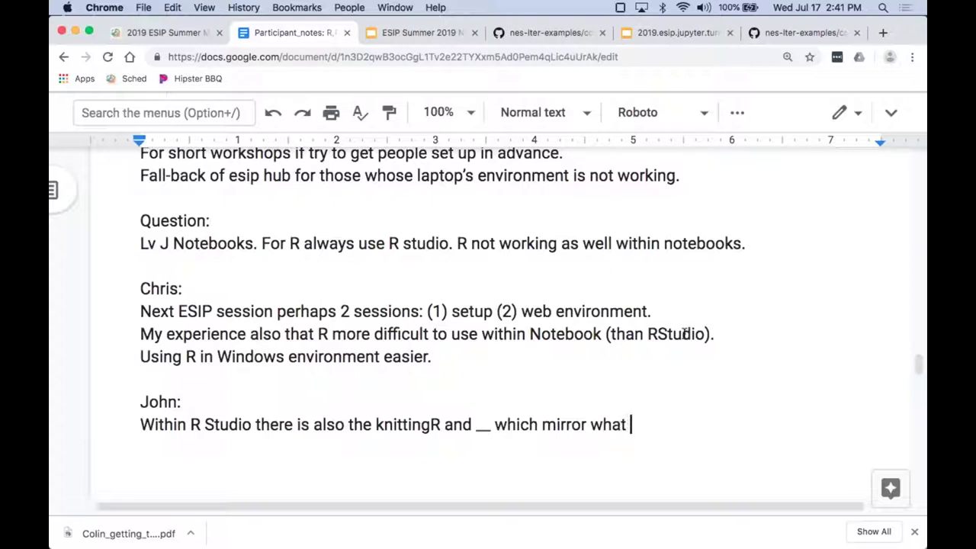
type("you can do in Nt")
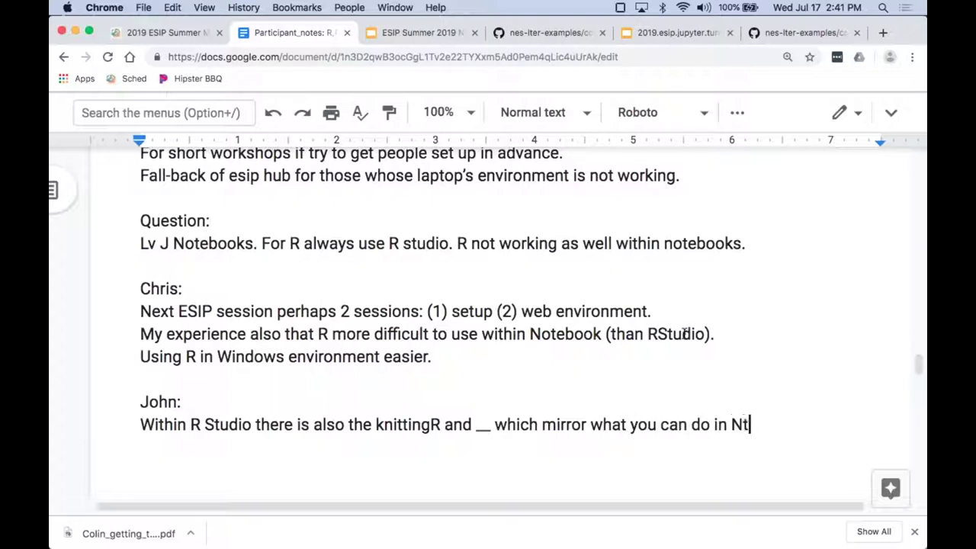
key("BackSpace")
type("otebook.")
key("Return")
key("Return")
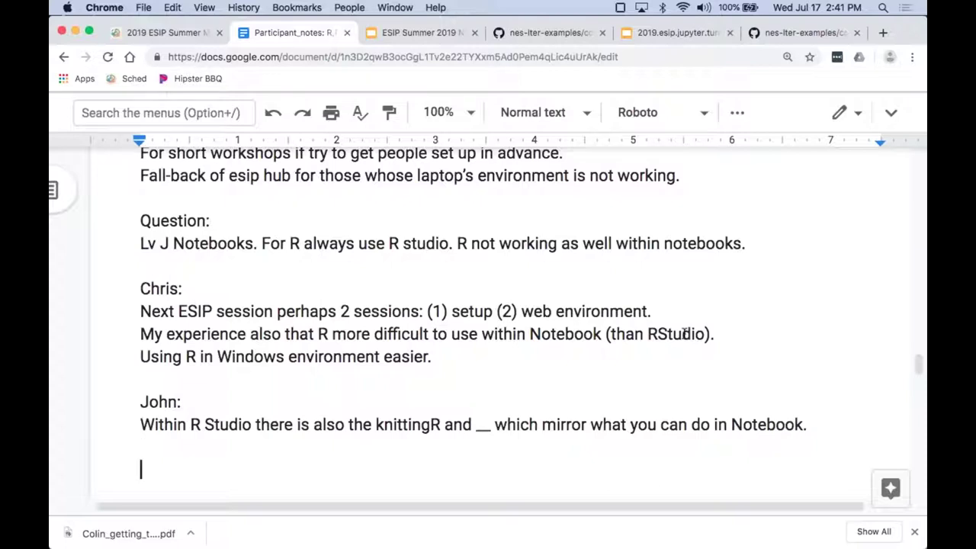
Start a separate paragraph below the knittingR note reading "Microsoft has an R__ . recompiled CRAN members. Have library.".
type("Microsnft")
key("BackSpace")
key("BackSpace")
key("BackSpace")
key("BackSpace")
type("soft has an R__")
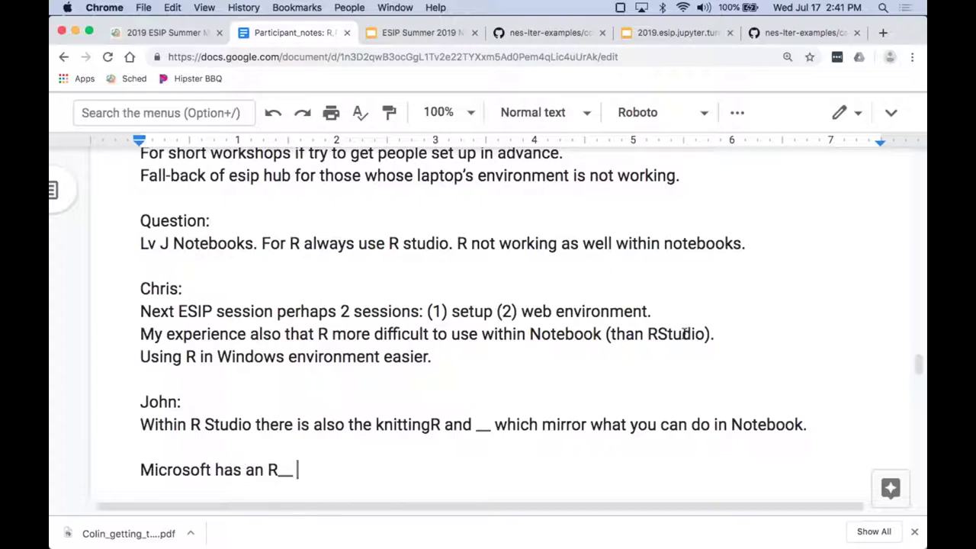
type(" . recomb")
key("BackSpace")
type("piled CRAN members.")
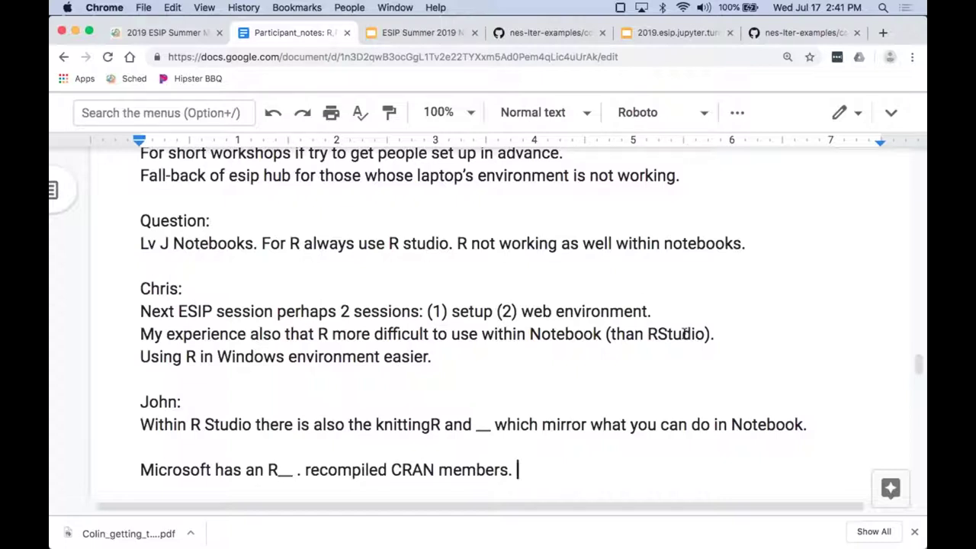
type("Have li")
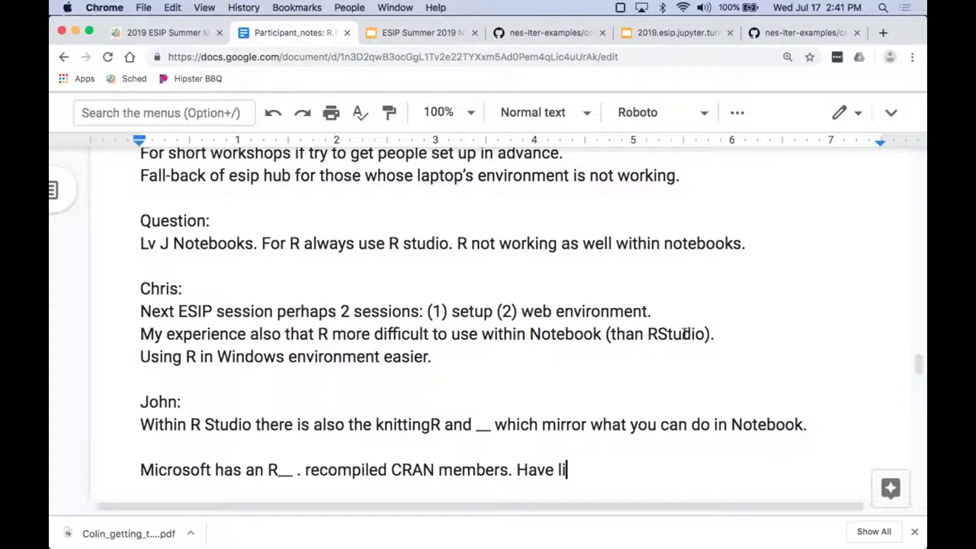
type("brary.")
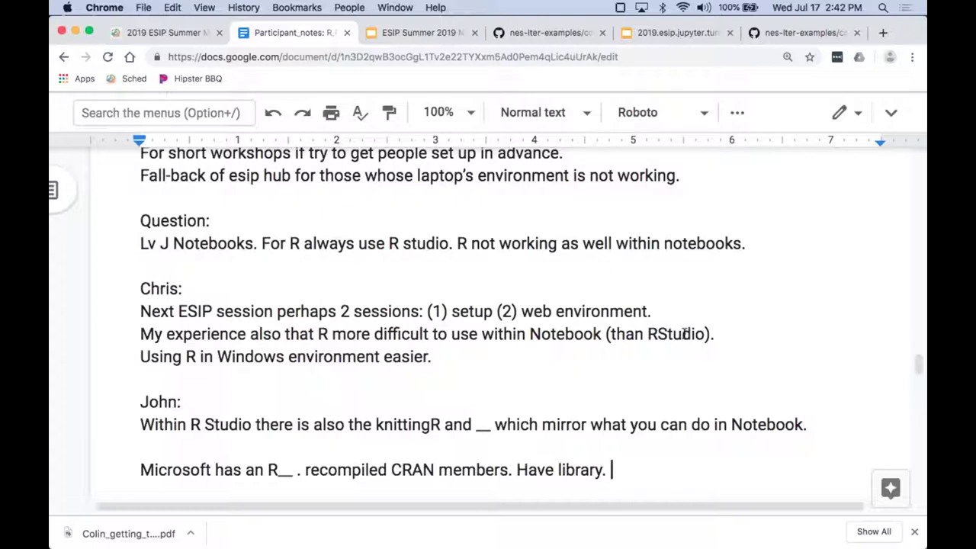
Continue the paragraph on Microsoft's R with the sentence "Look at Microsoft R.".
type("Lookat")
key("BackSpace")
key("BackSpace")
key("BackSpace")
type("at Microsof")
key("BackSpace")
type("oft R.")
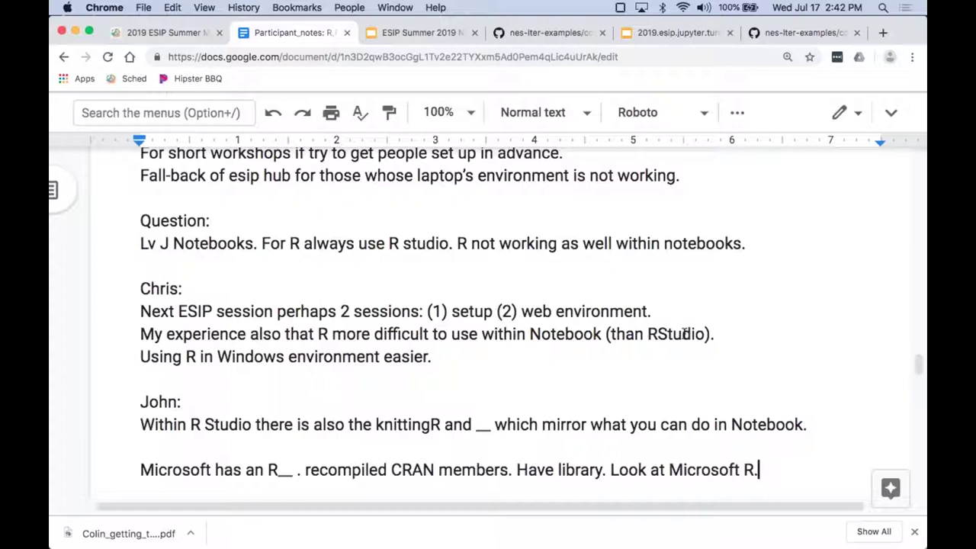
Add the line "From ESRI. Have integrated R." under the Microsoft R note.
key("Return")
type("From ESRI")
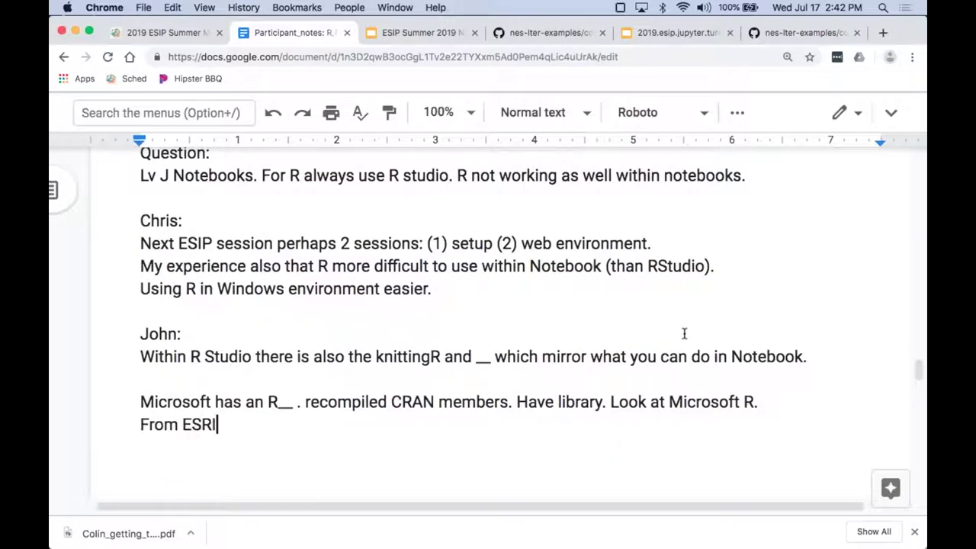
type(". Have ine")
key("BackSpace")
type("teg")
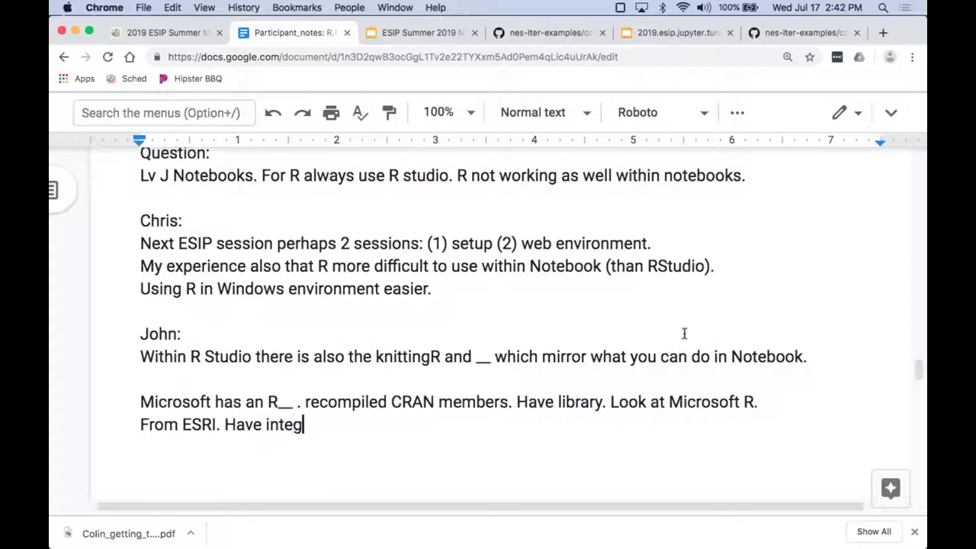
type("rated R.")
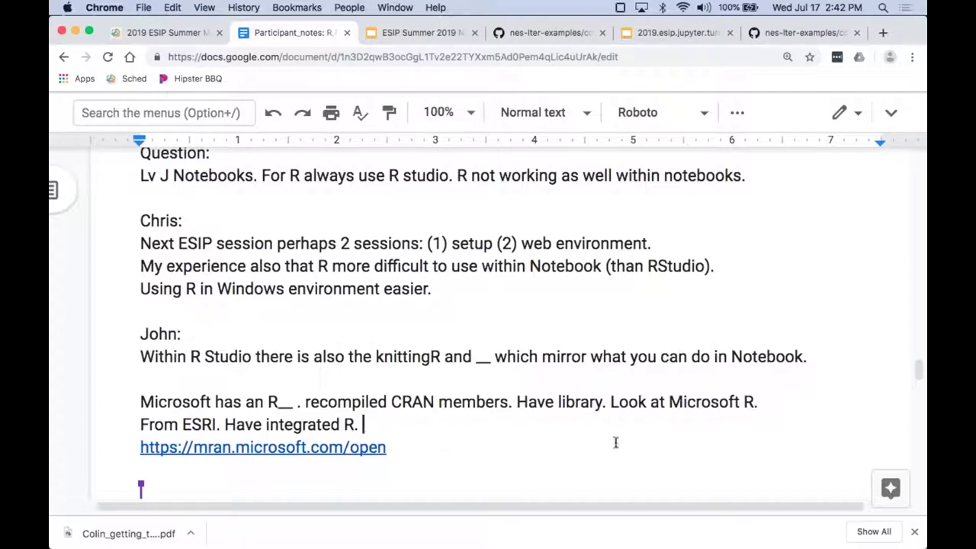
Place the text cursor on an empty line below the mran.microsoft.com/open link, above the presentation links.
scroll(585, 481, "up", 1)
scroll(580, 469, "down", 3)
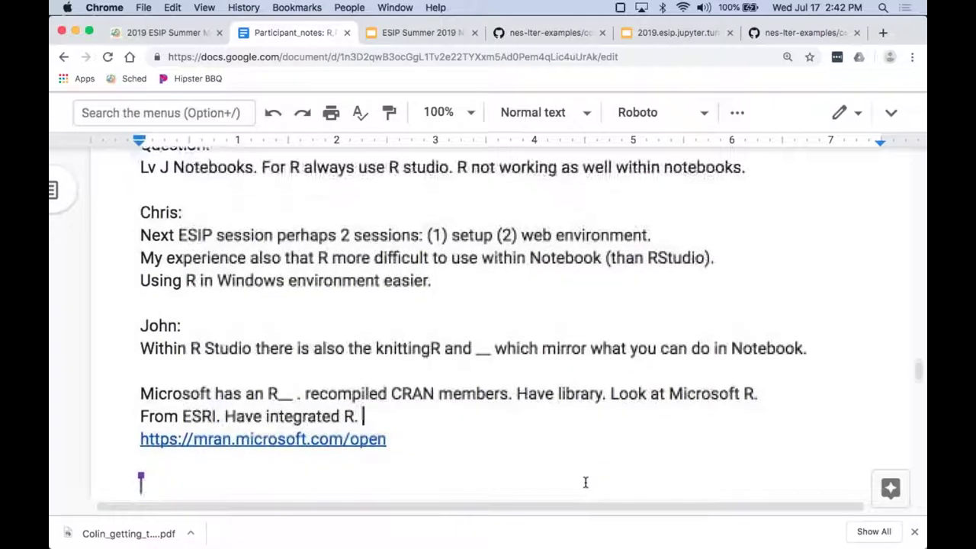
left_click(558, 427)
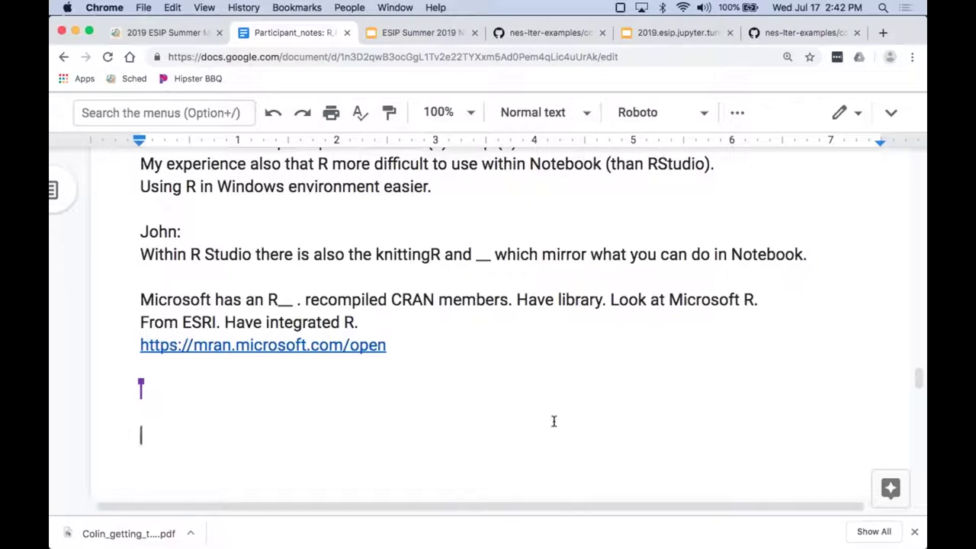
scroll(554, 421, "down", 3)
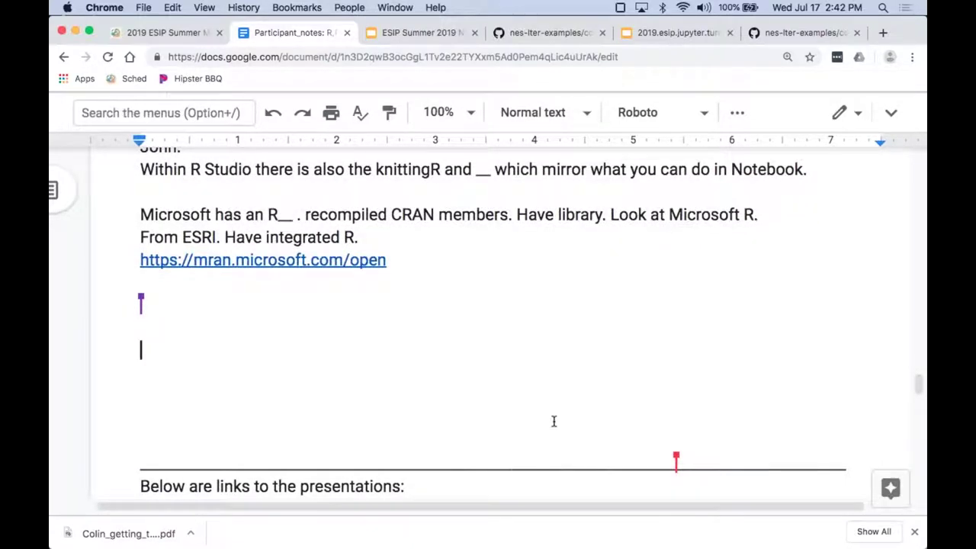
type("Question")
key("BackSpace")
key("BackSpace")
key("BackSpace")
key("BackSpace")
key("BackSpace")
key("BackSpace")
key("BackSpace")
key("BackSpace")
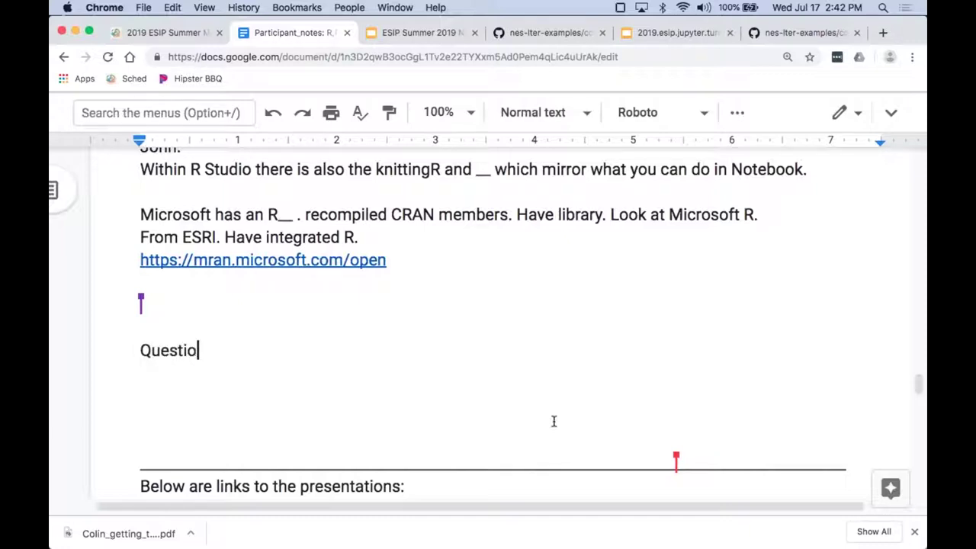
Remove one blank line and head a new section with the next speaker's name followed by a colon.
key("BackSpace")
type("Stace:")
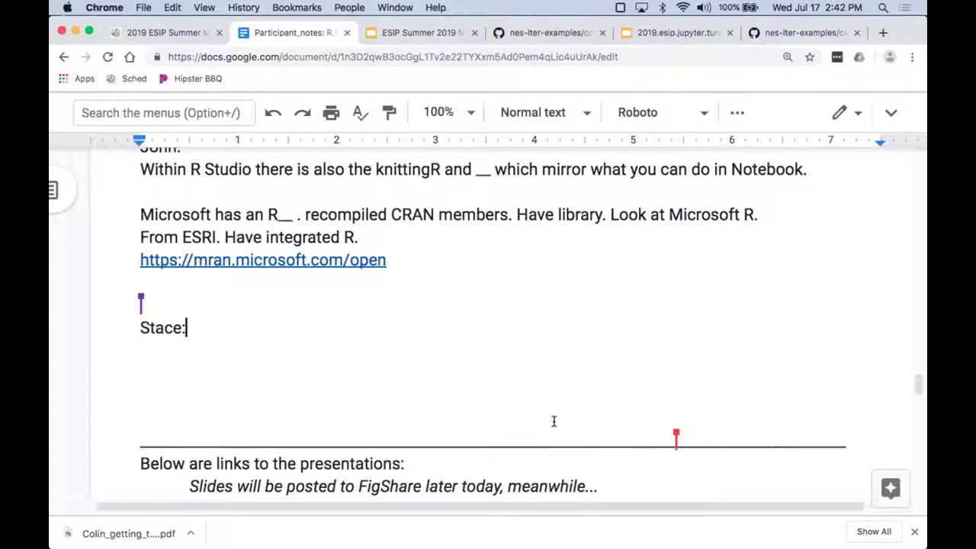
Below the new speaker heading, write "There are many use cases where want to combine a workflow both in __ and in R.".
key("Return")
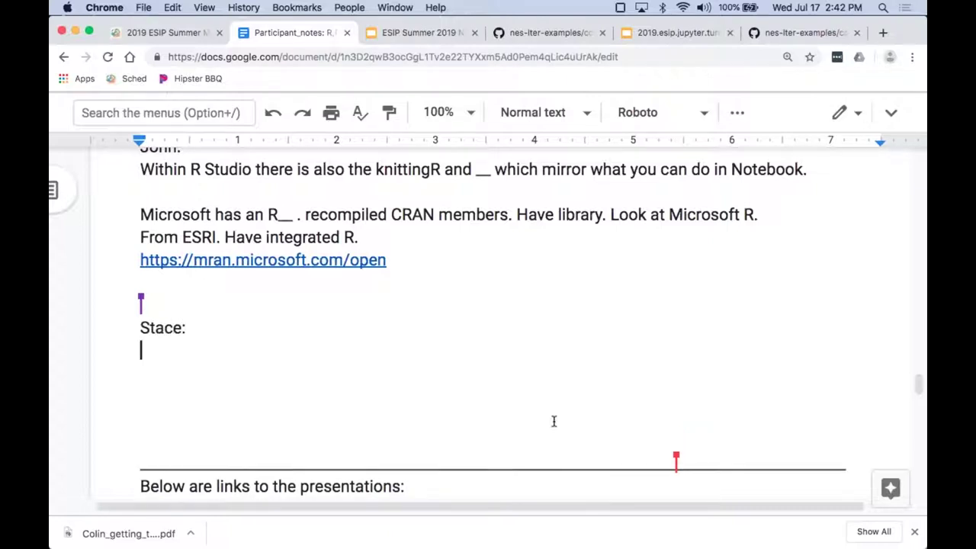
type("there are many use cass")
key("BackSpace")
type("es where want to combine a workflow")
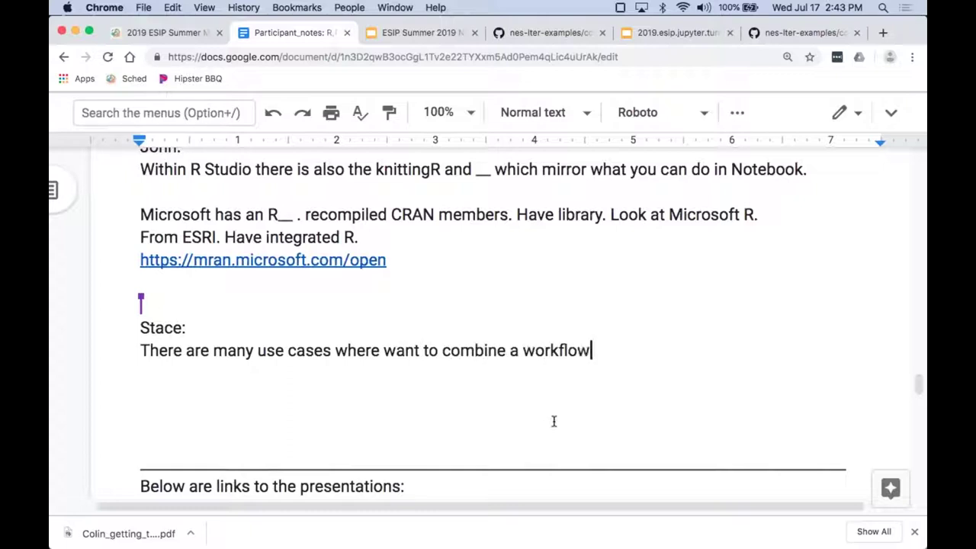
type(" both in ")
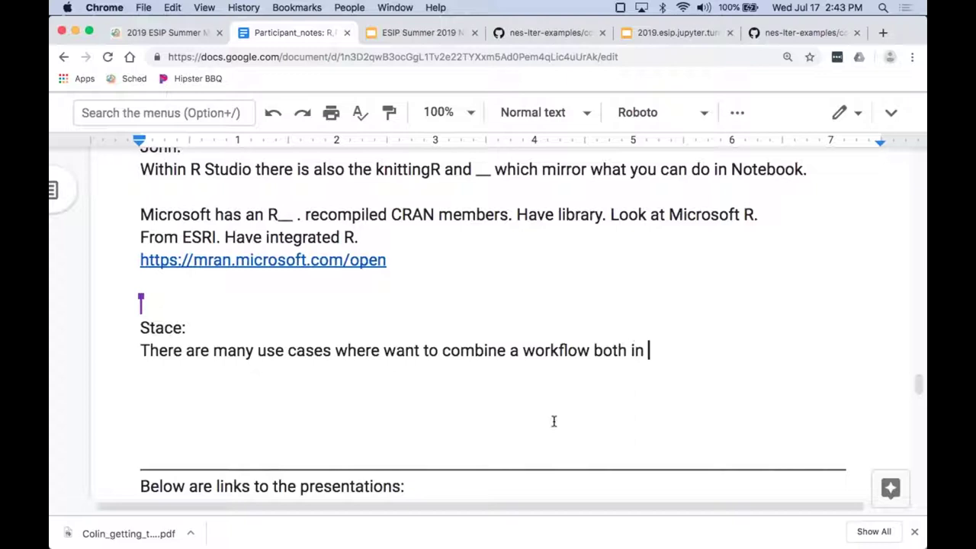
type("__ and in R. ")
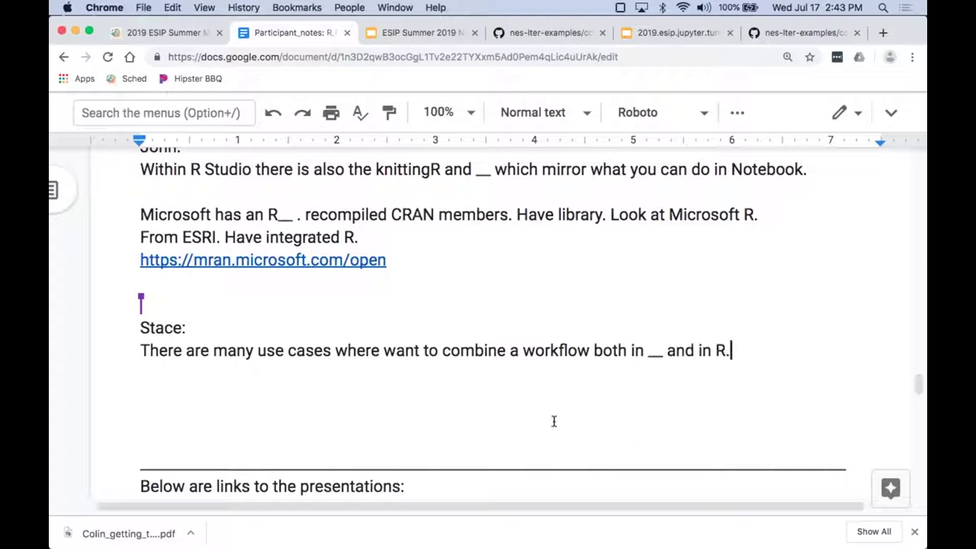
Continue the paragraph with "I use a python kernel extension with R. Console. Neither works perfectly.".
type("I use a python ")
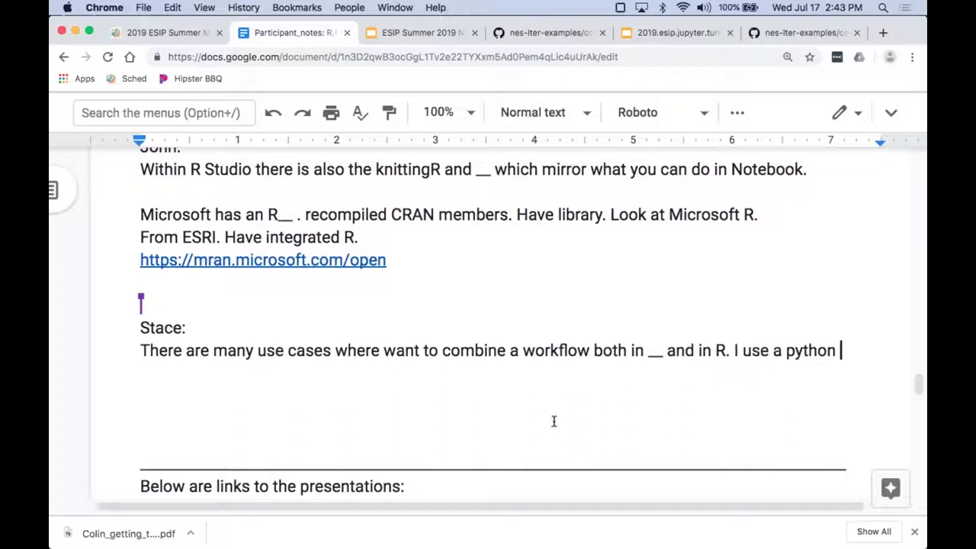
type("kernel ")
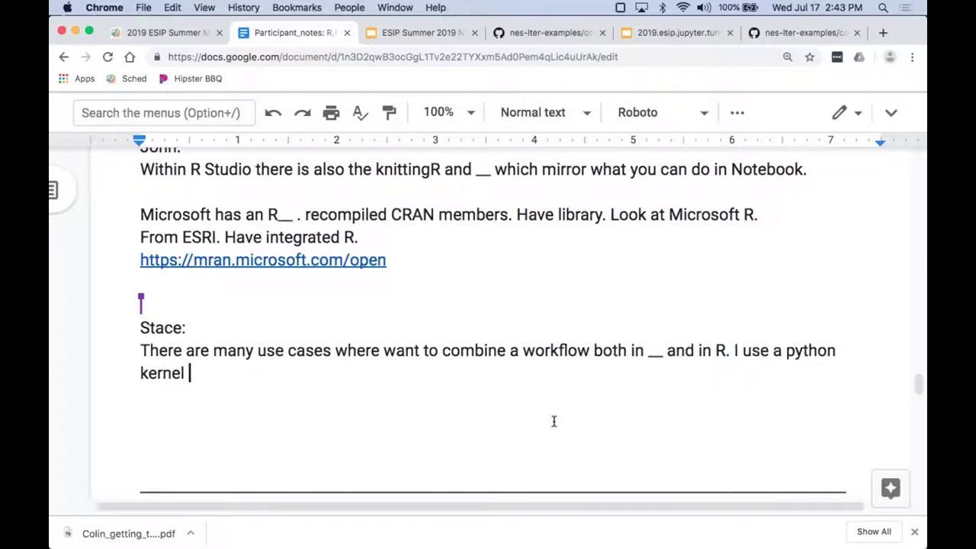
type("extension w")
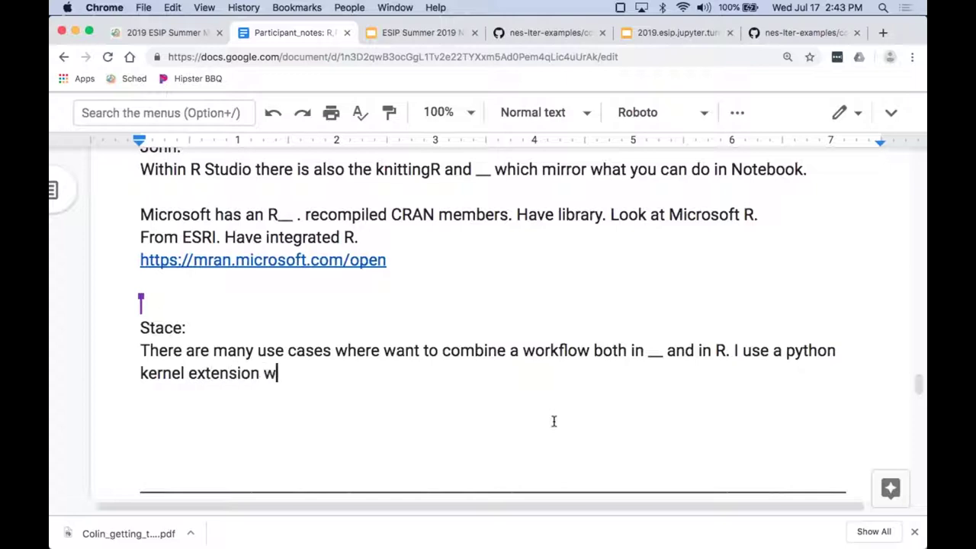
type("ith R. Console.")
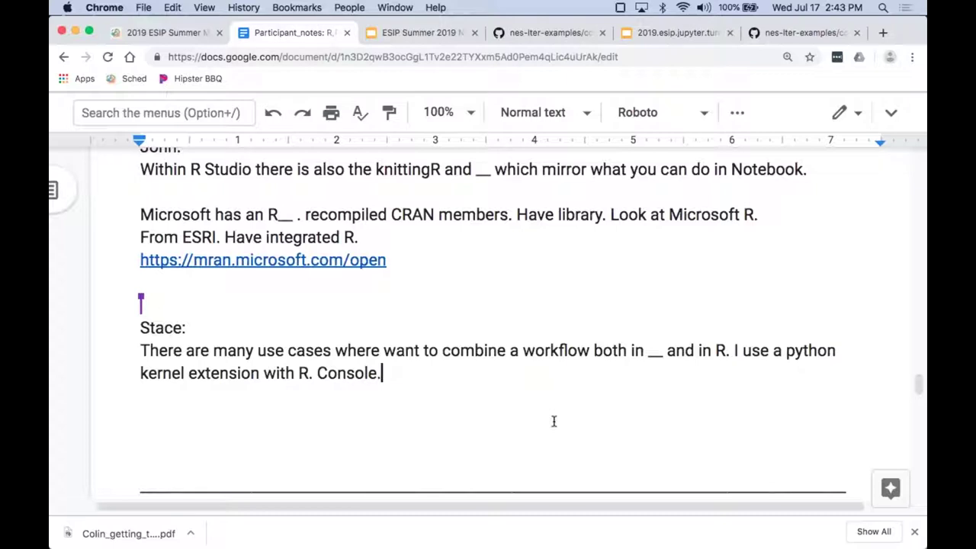
type(" Neither ")
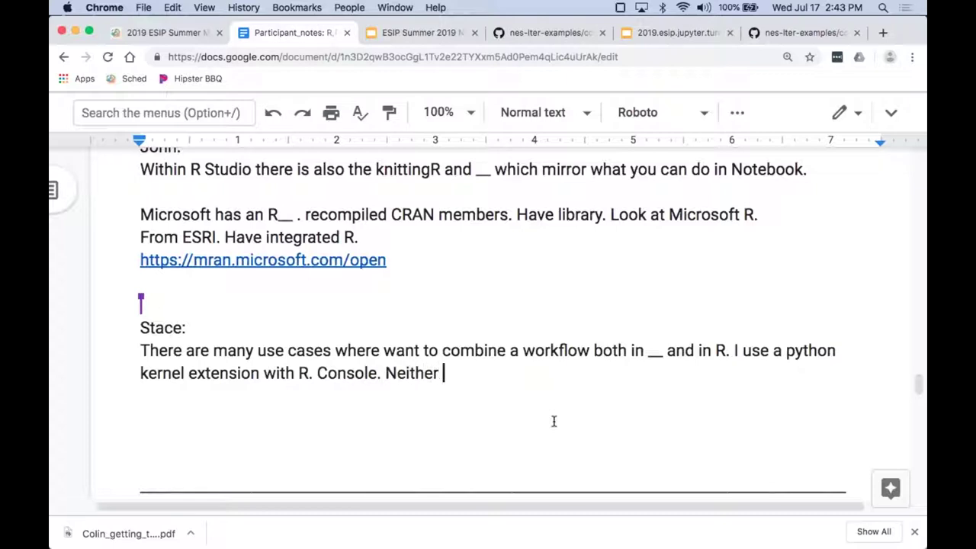
type("works perfectly.")
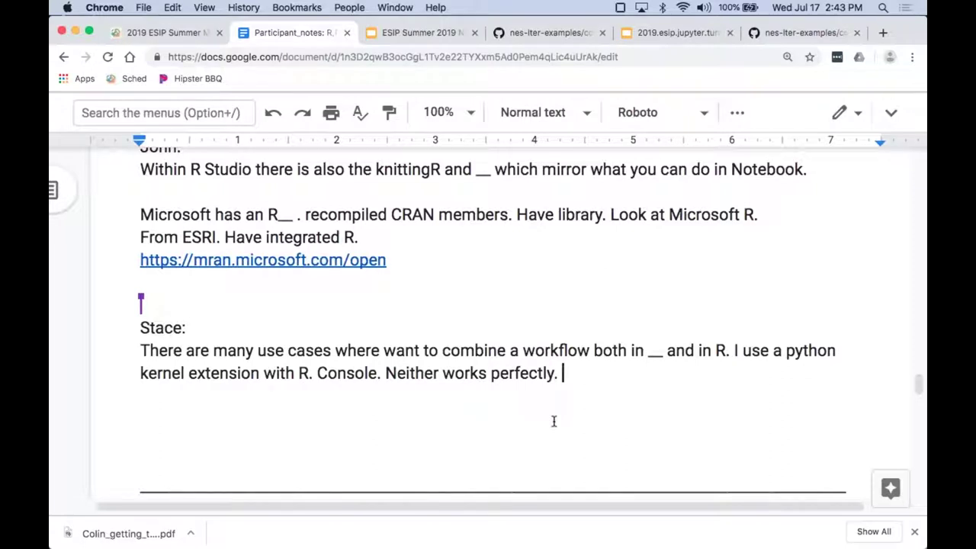
Replace the "__" placeholder in the workflow sentence with "Notebook".
double_click(654, 350)
type("N")
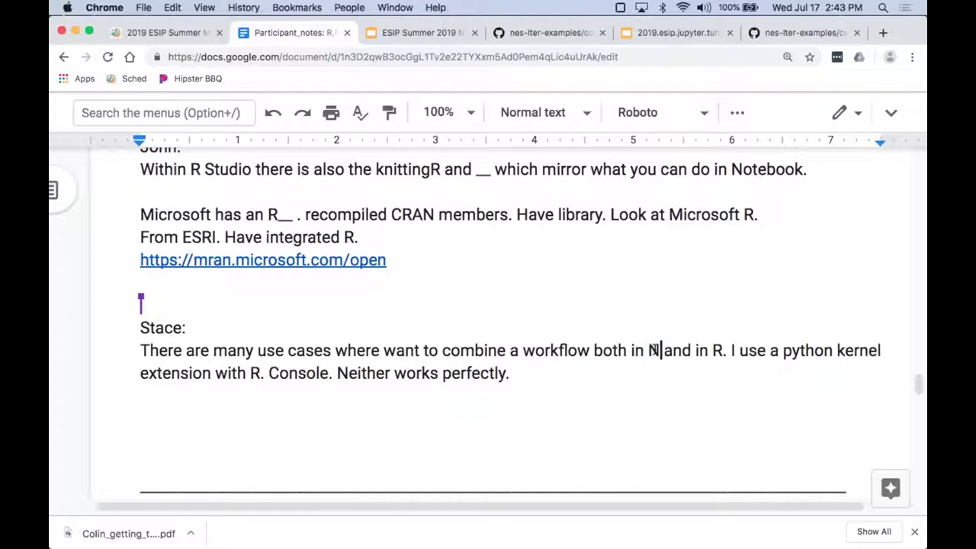
type("otebook")
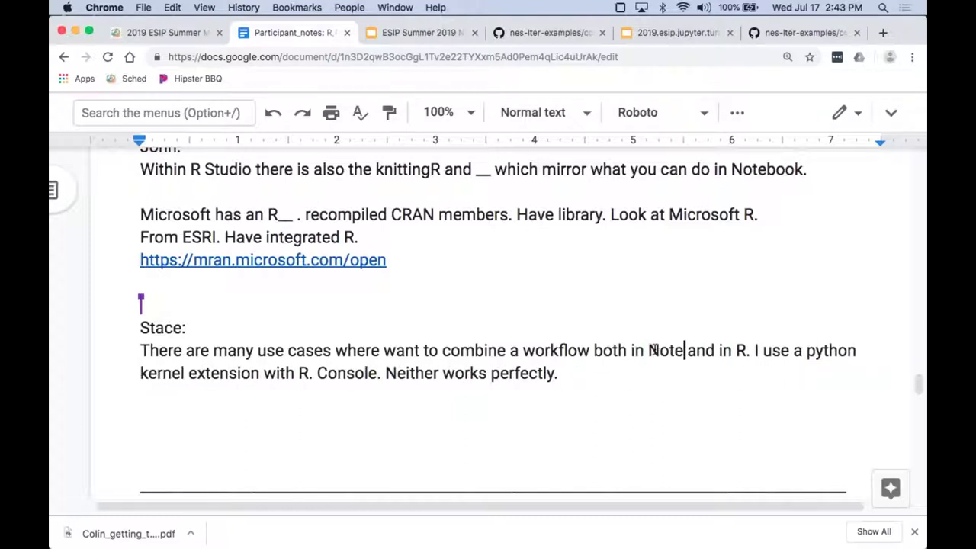
Add the question "What solutions have you used?" at the end of the workflow paragraph.
left_click(653, 374)
type("Wha")
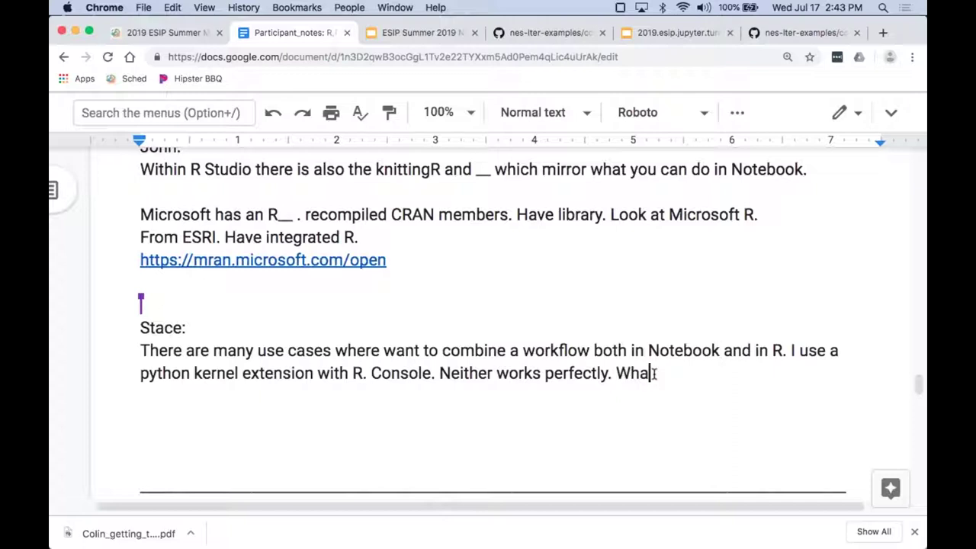
type("t solutions hav")
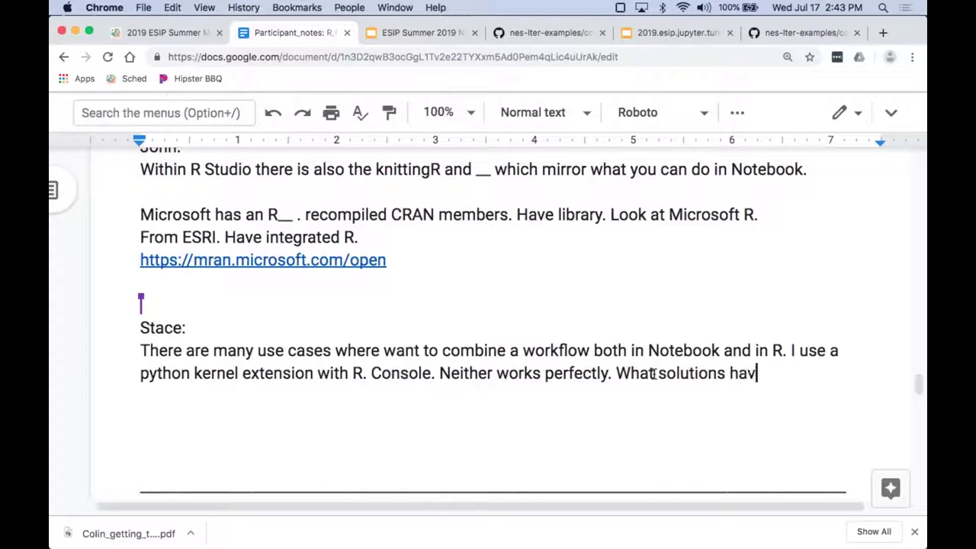
type("e you used?")
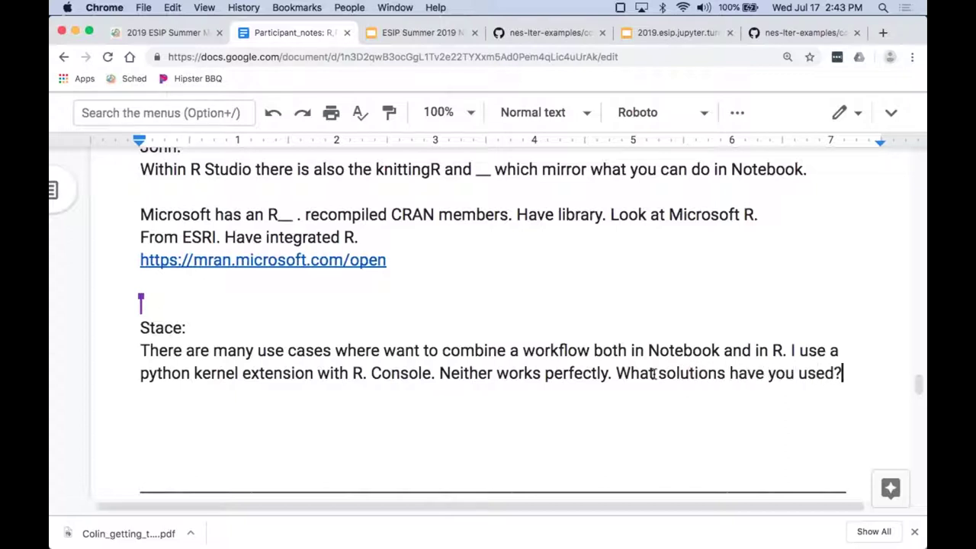
Add a separate paragraph reading "Have done work in git. Is there good functionality in photo editing, image processing?".
key("Return")
key("Return")
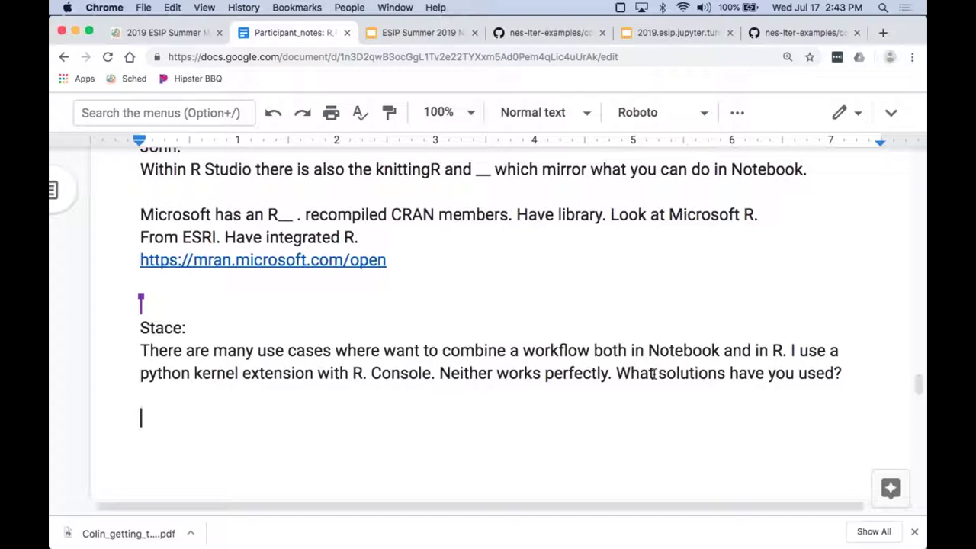
type("Have done work in g")
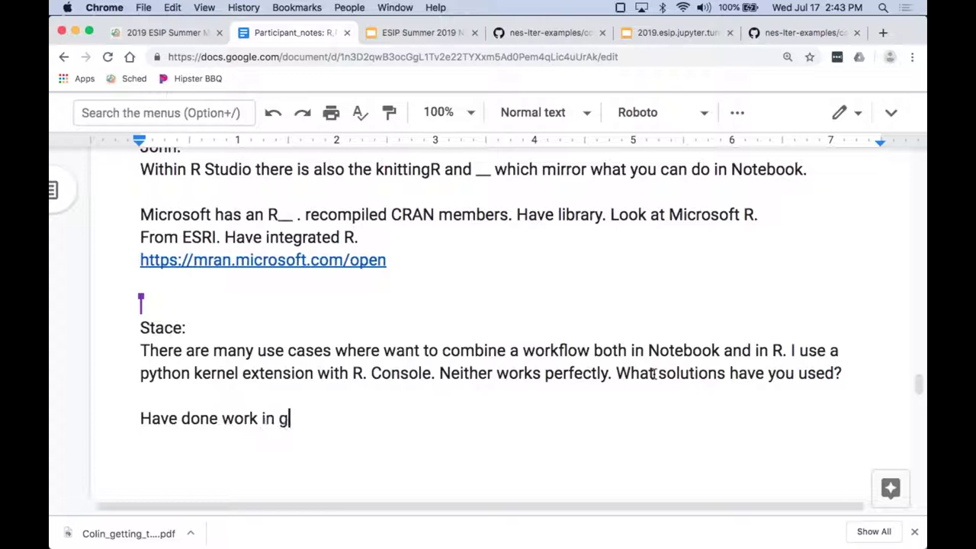
type("it. Is there goo")
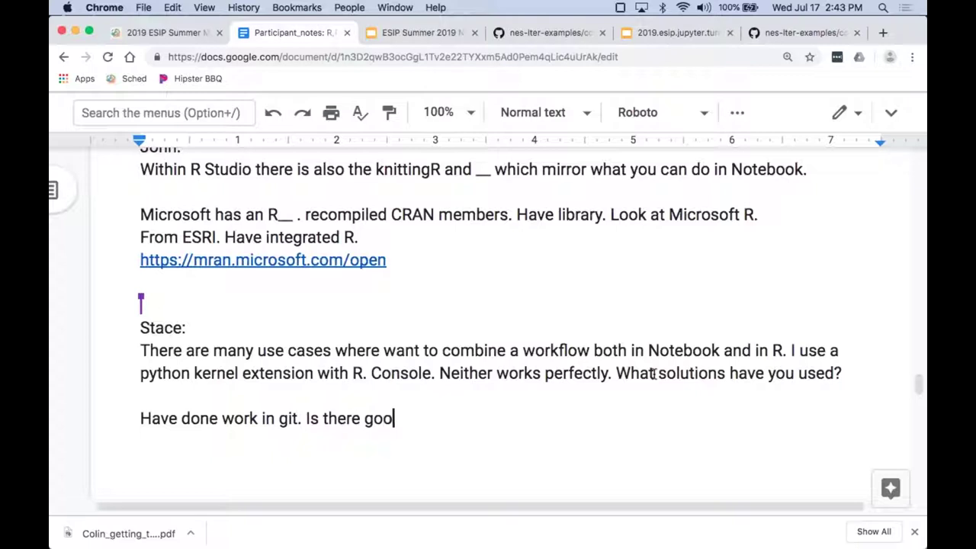
type("d functi")
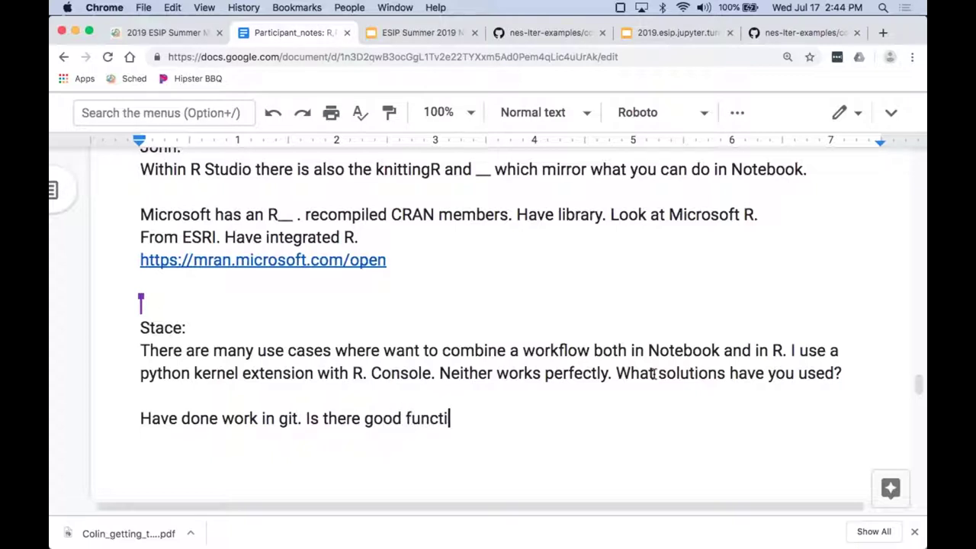
type("onality in")
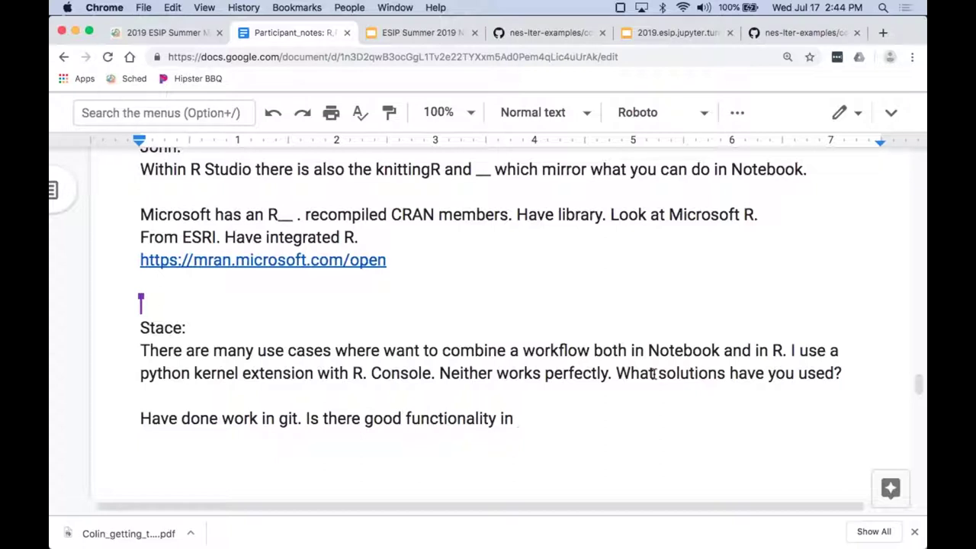
type("photo editing")
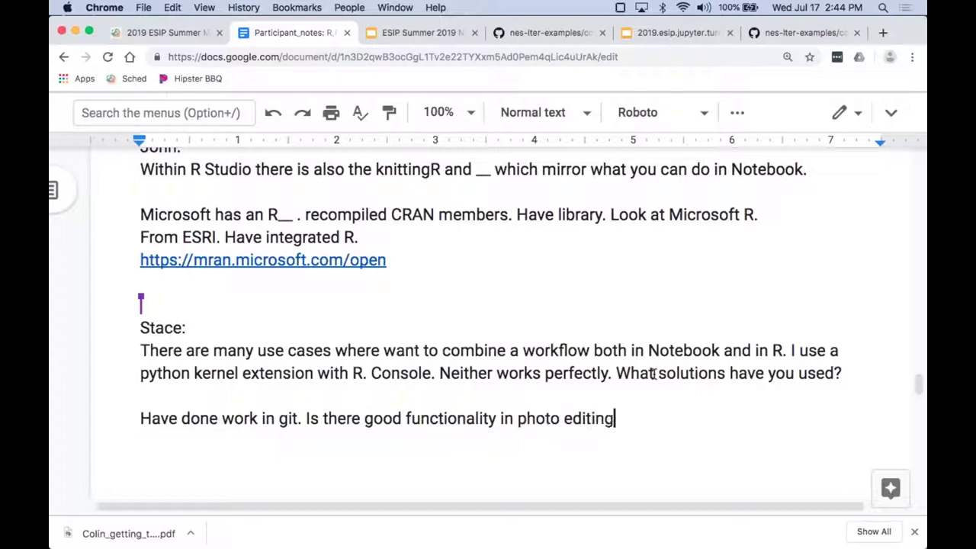
type(", image p")
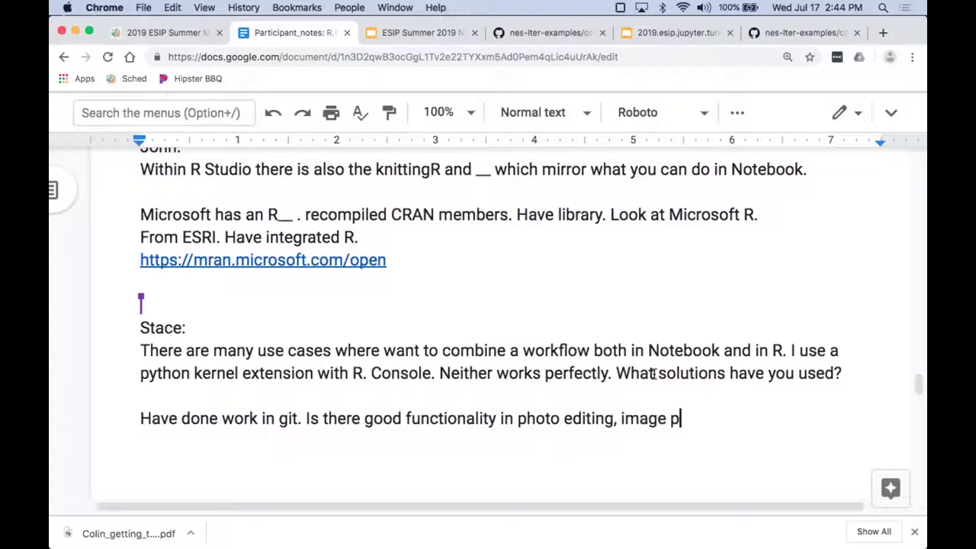
type("rocessing.")
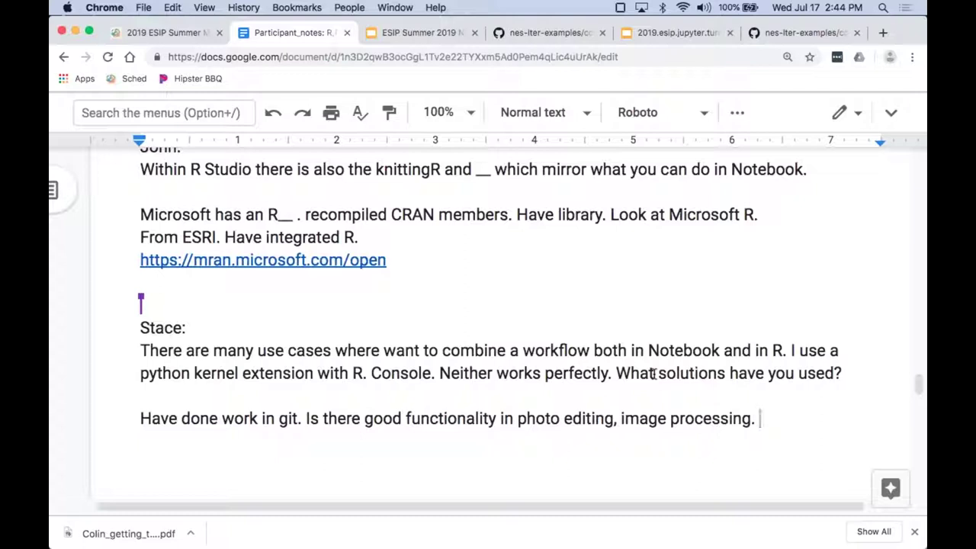
key("BackSpace")
key("BackSpace")
type("?")
Leave a blank line and head a new section with the responding speaker's name followed by a colon.
key("Return")
type("I")
key("BackSpace")
key("Return")
type("John:")
key("Return")
Write the reply "Have not done image processing in python. Used imagemagik and J." under the responding speaker's name.
type("have")
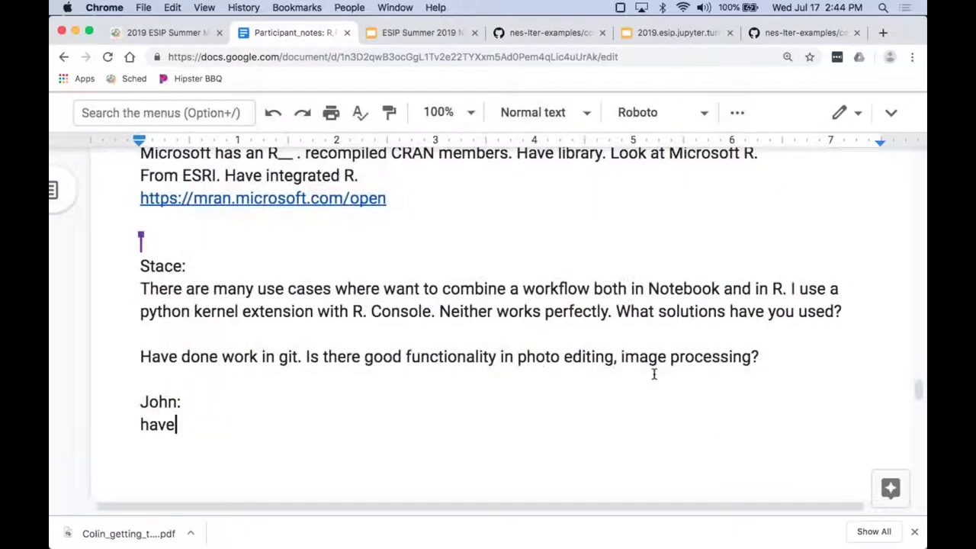
type(" not done i")
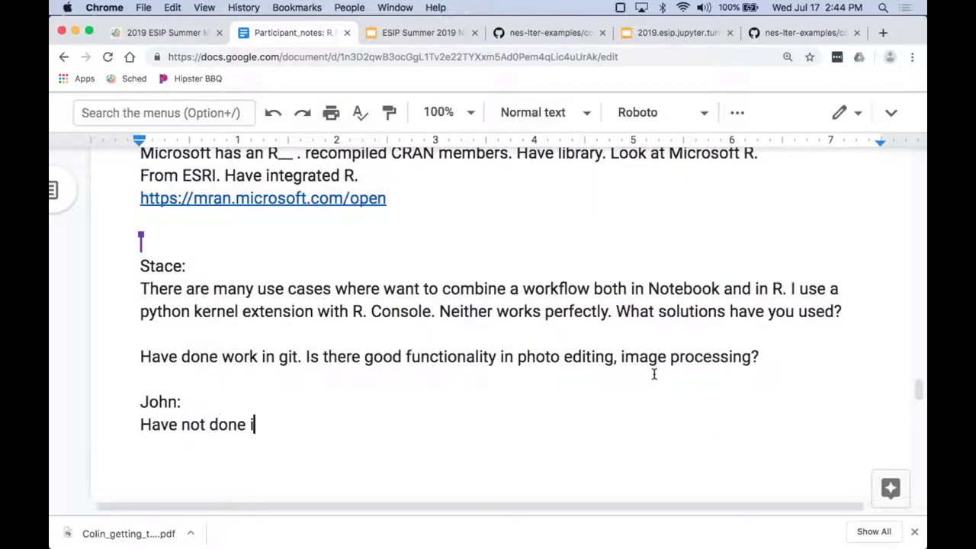
type("mage process")
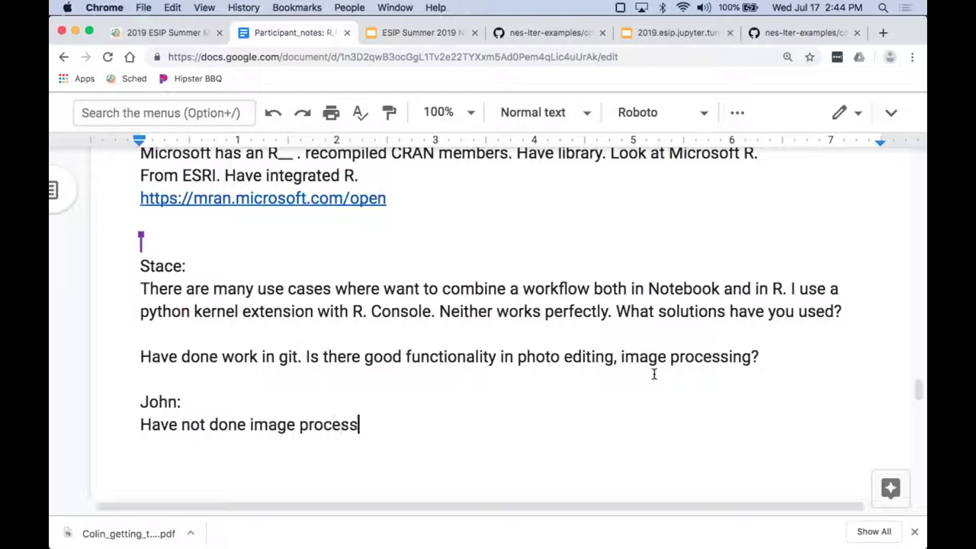
type("ing in pyt")
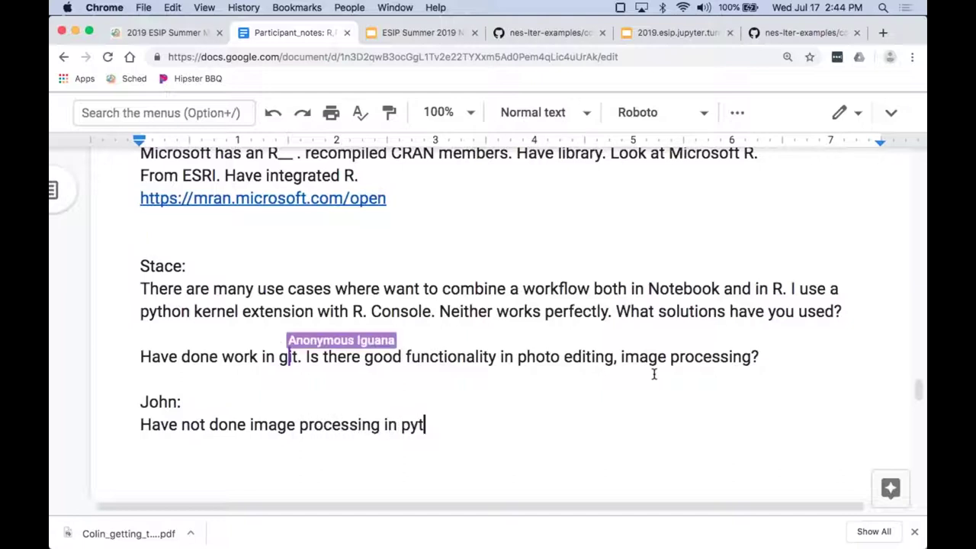
type("hon. Use")
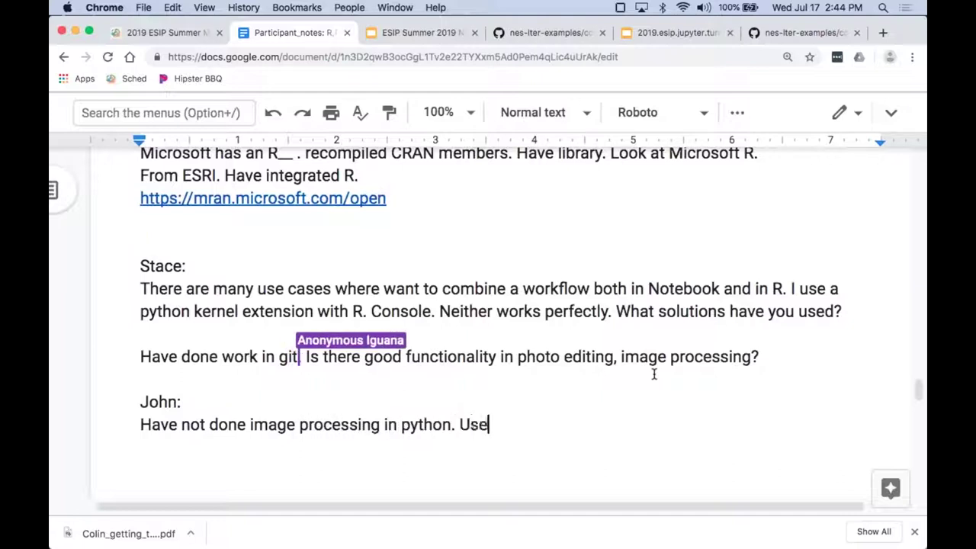
type("d image")
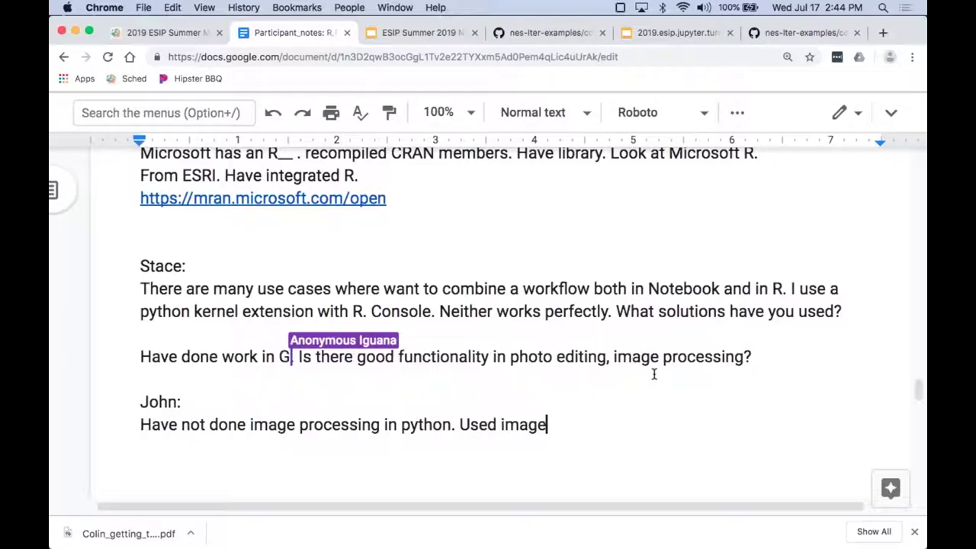
type("magik a")
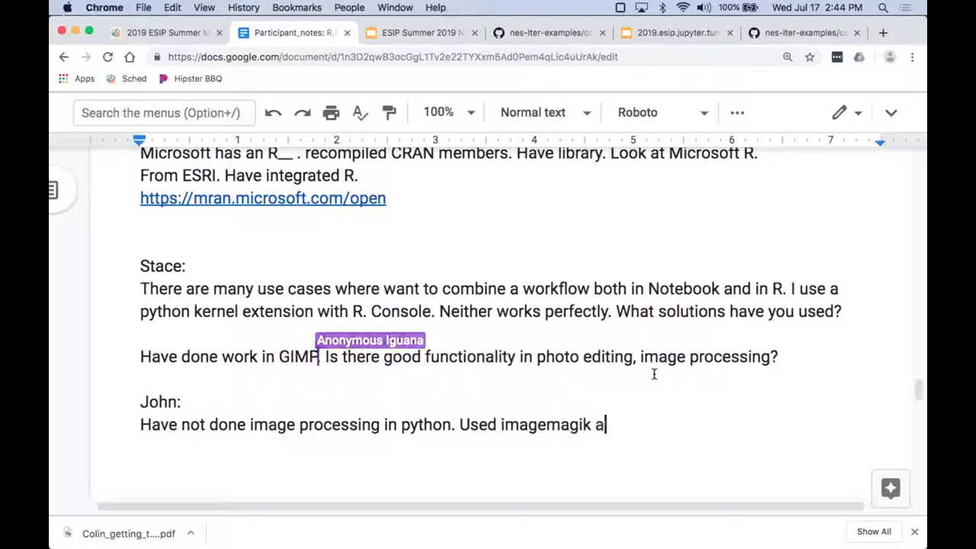
type("nd J.")
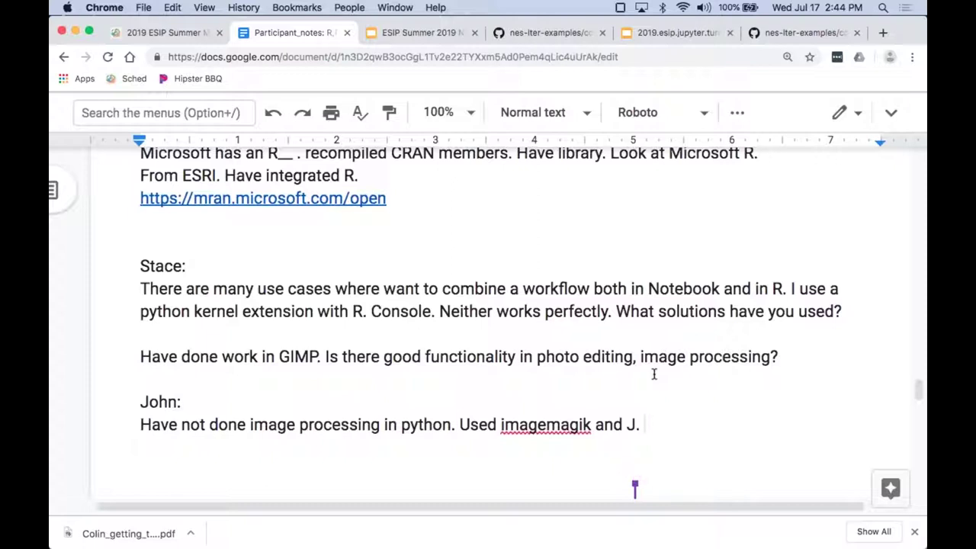
Add a line to the image-processing reply reading "Would not be surprized if python offers same functionality.".
key("Return")
type("Would not")
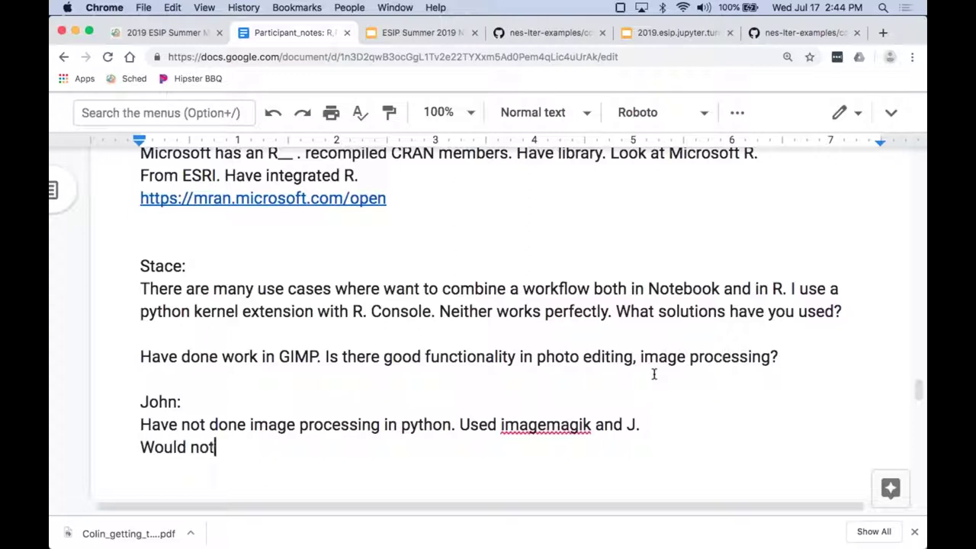
type(" be surprize")
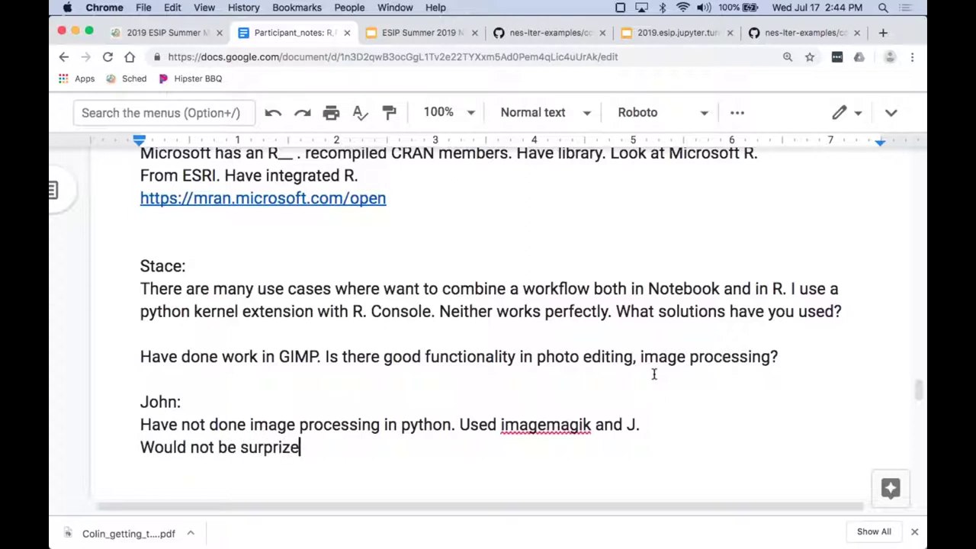
type("d if python o")
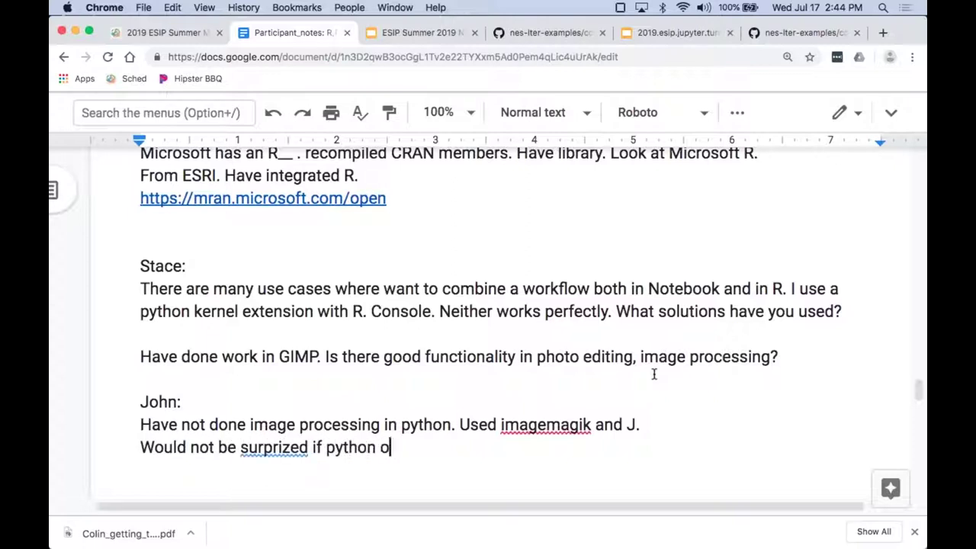
type("ffers same func")
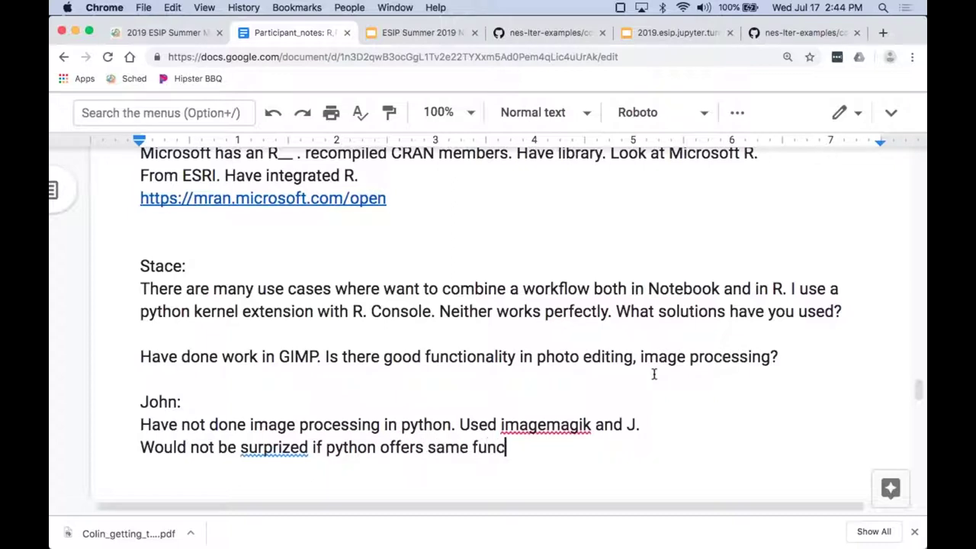
type("tionality.")
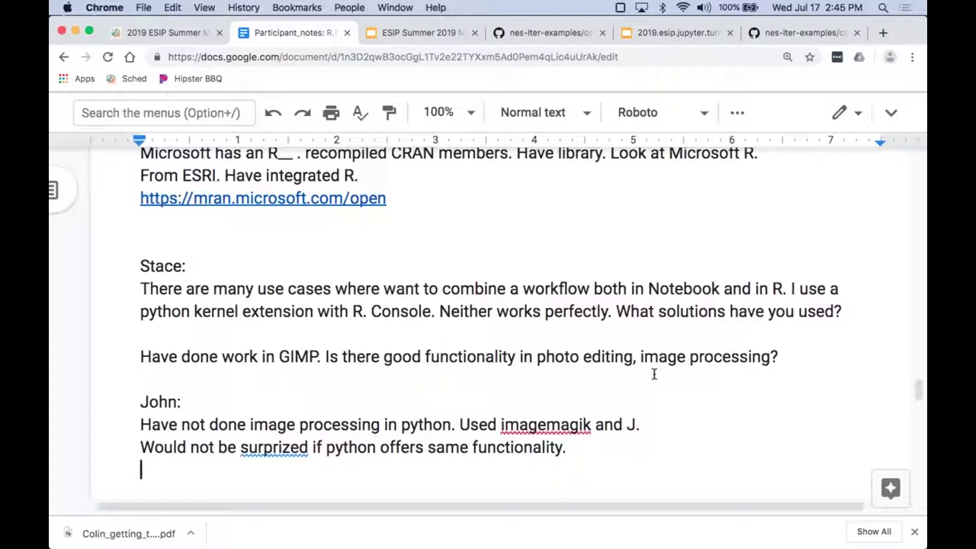
Add another line to the same reply reading "Python more a general purpose thing. R has statistical bend.".
type("python more a ")
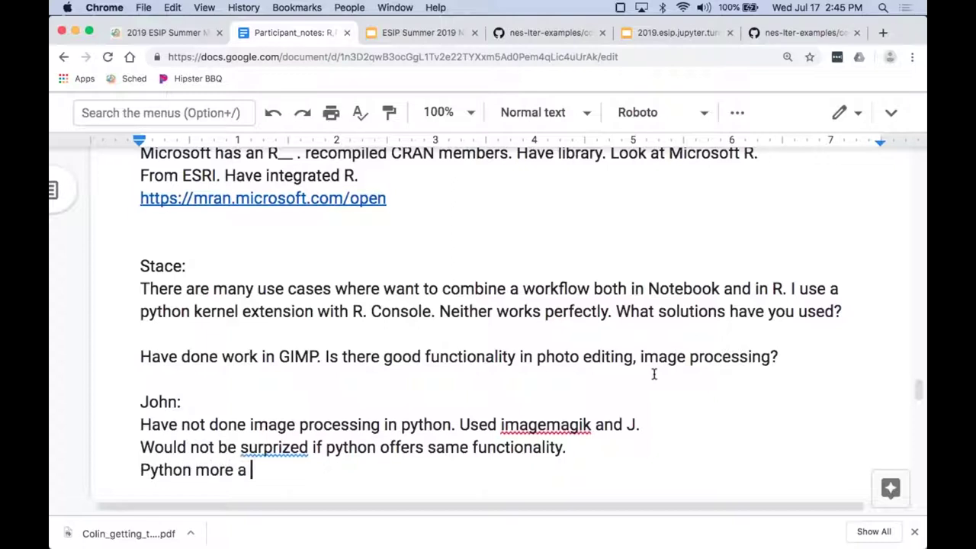
type("general p")
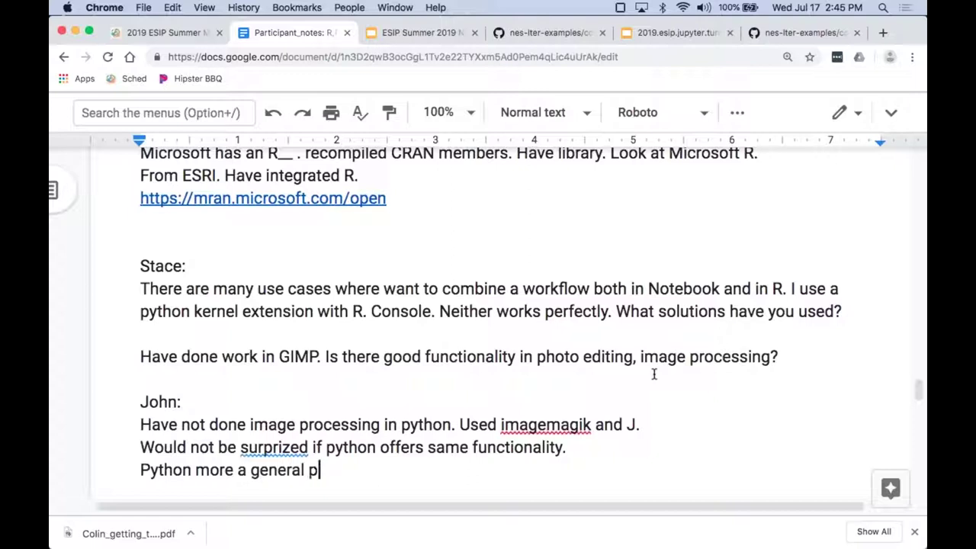
type("urpose th")
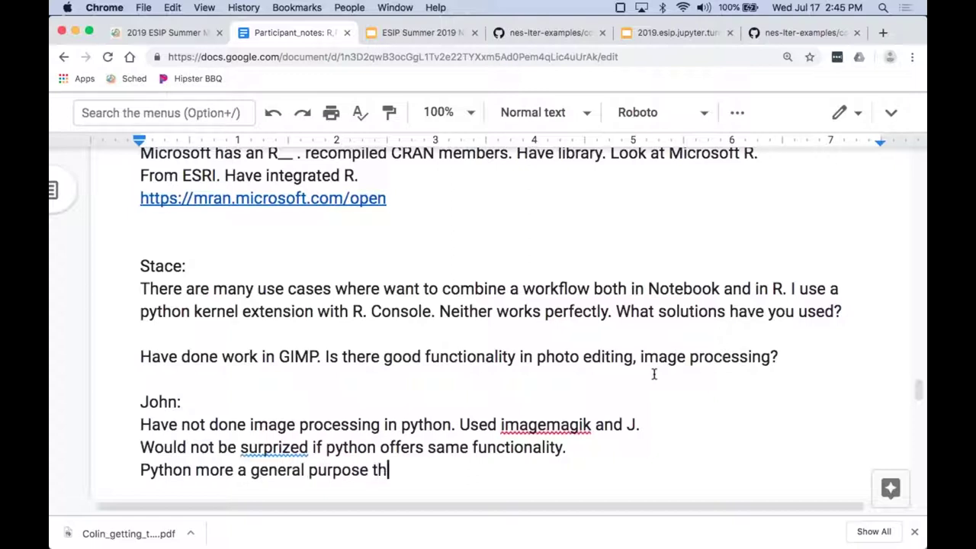
type("ing. R has statis")
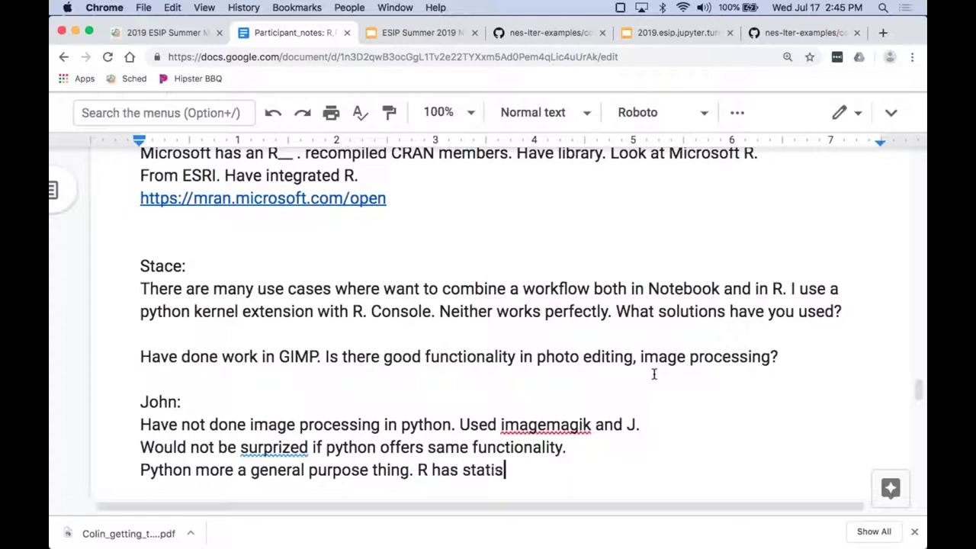
type("tical bend.")
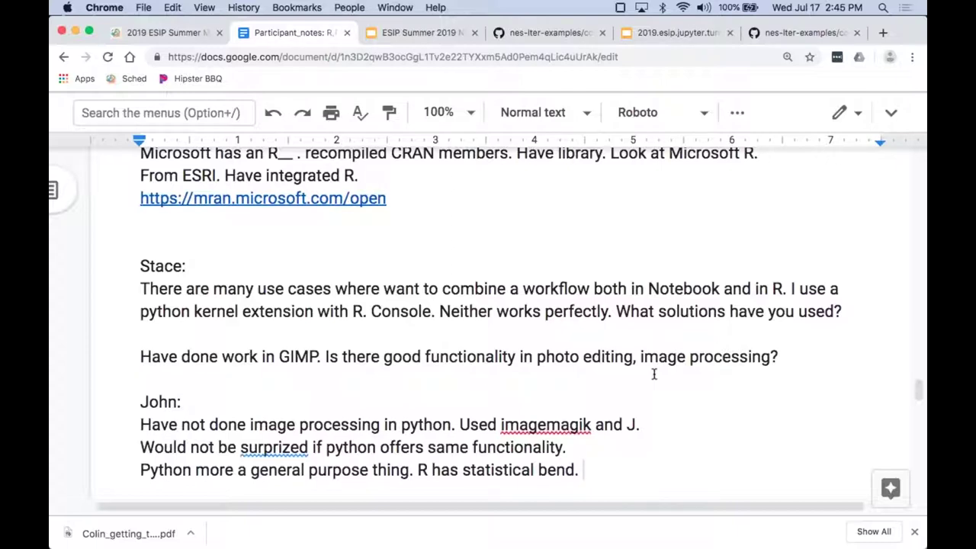
Start a section headed with the next speaker's name and a colon, containing "There is a magik package, based on imagemagik.".
key("Return")
key("Return")
key("Return")
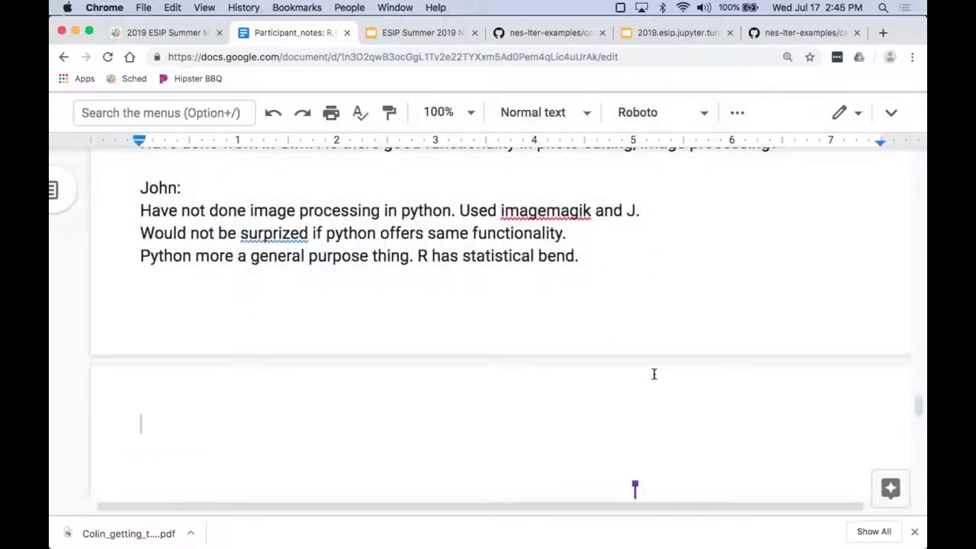
type("Colin:")
key("Return")
type("There")
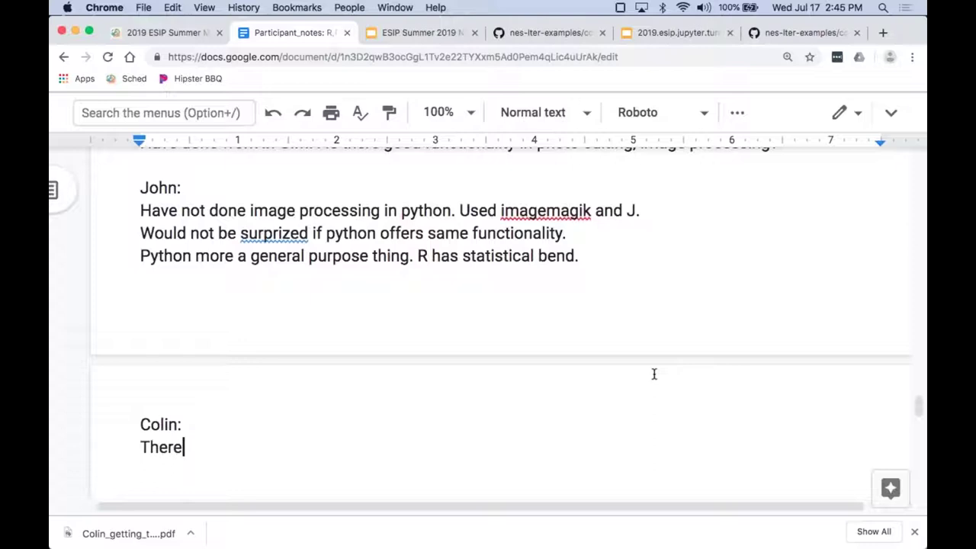
type(" is a magik package")
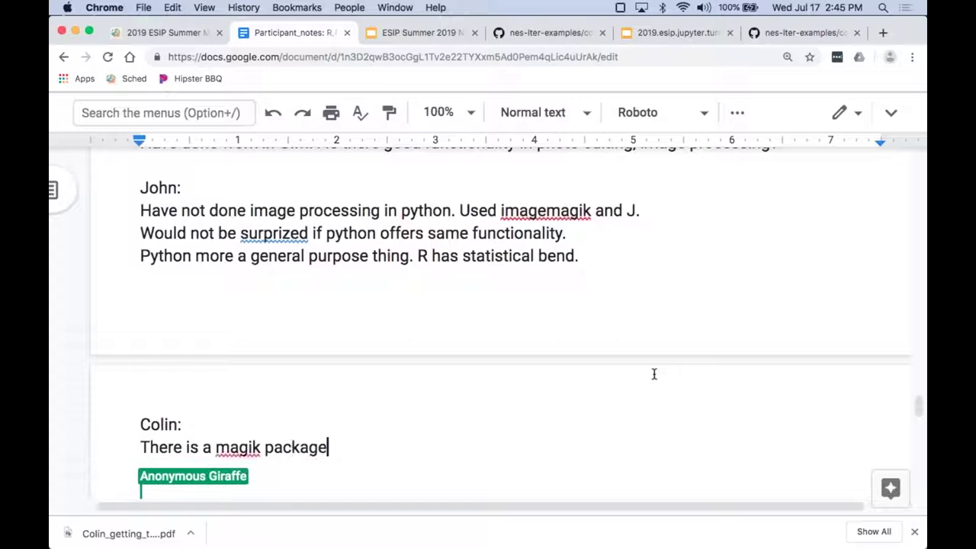
type(", I")
type("ased on ima")
type("gemagik")
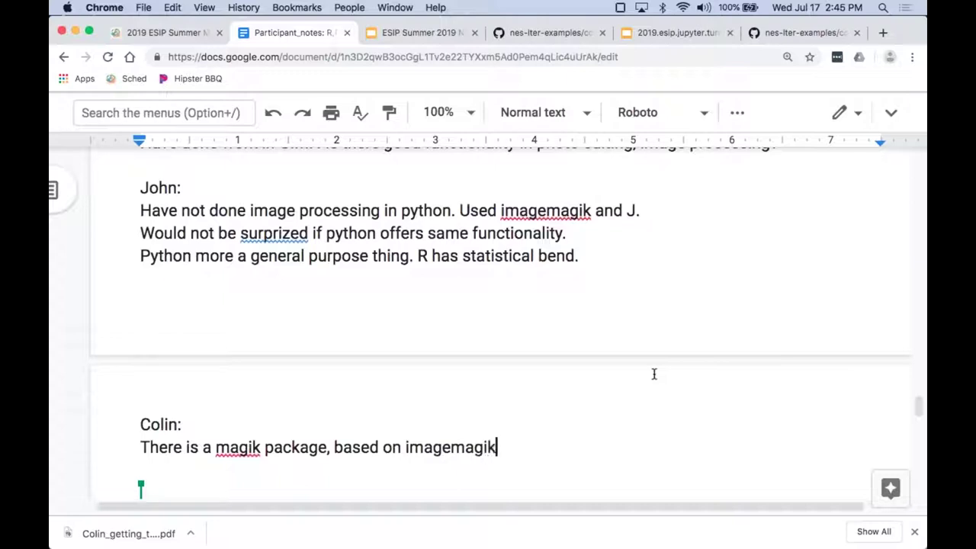
type(".")
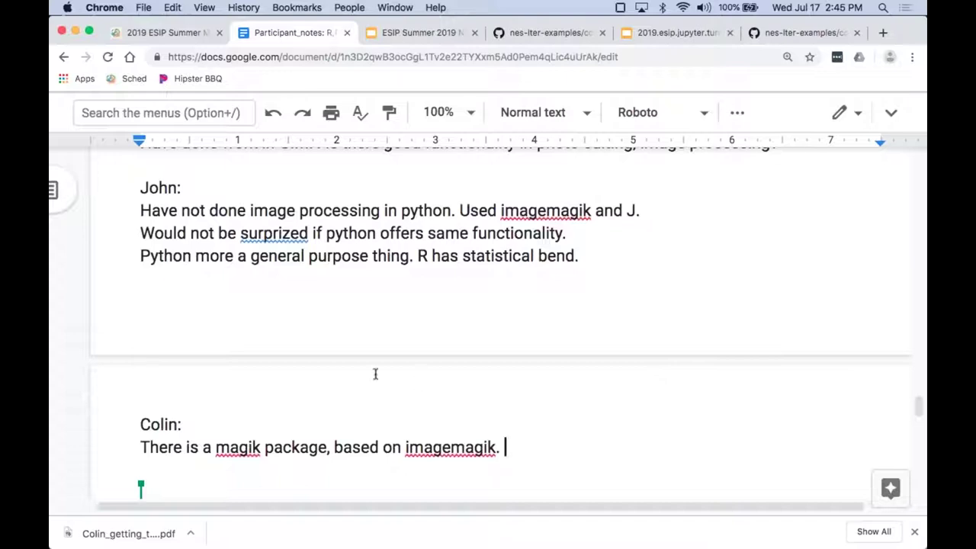
Correct the spelling to "magick" and "imagemagick" in the package note, and to "imagemagick" in the earlier image-processing reply.
left_click(252, 448)
type("c")
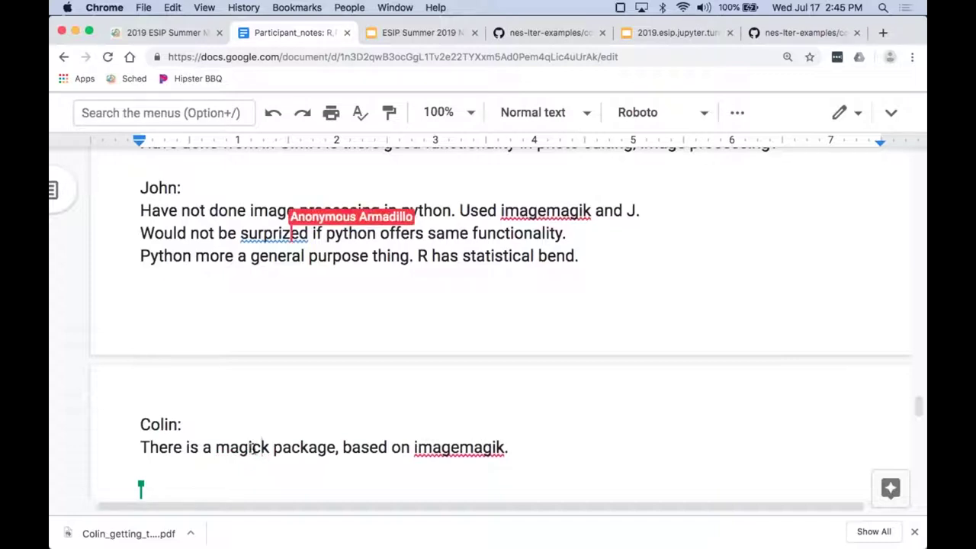
left_click(497, 448)
type("c")
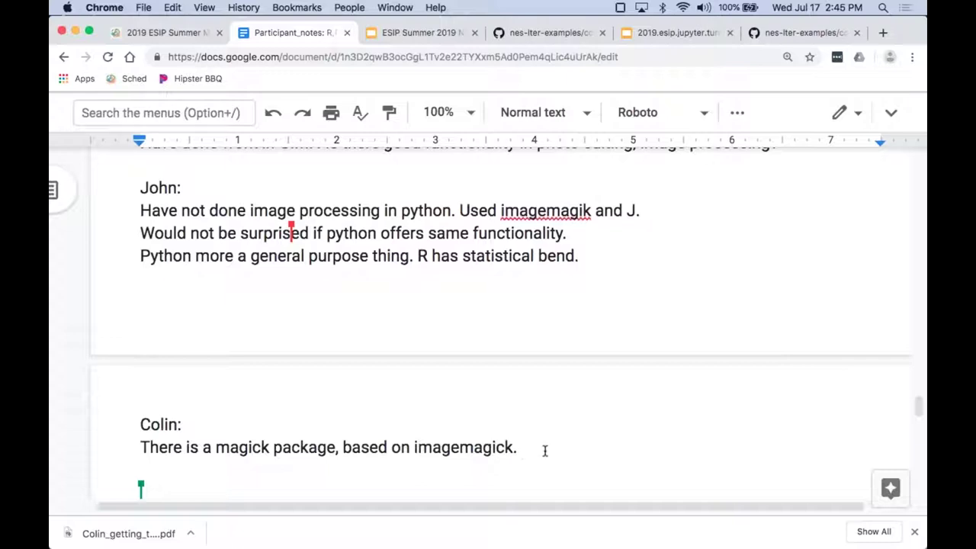
left_click(584, 212)
type("c")
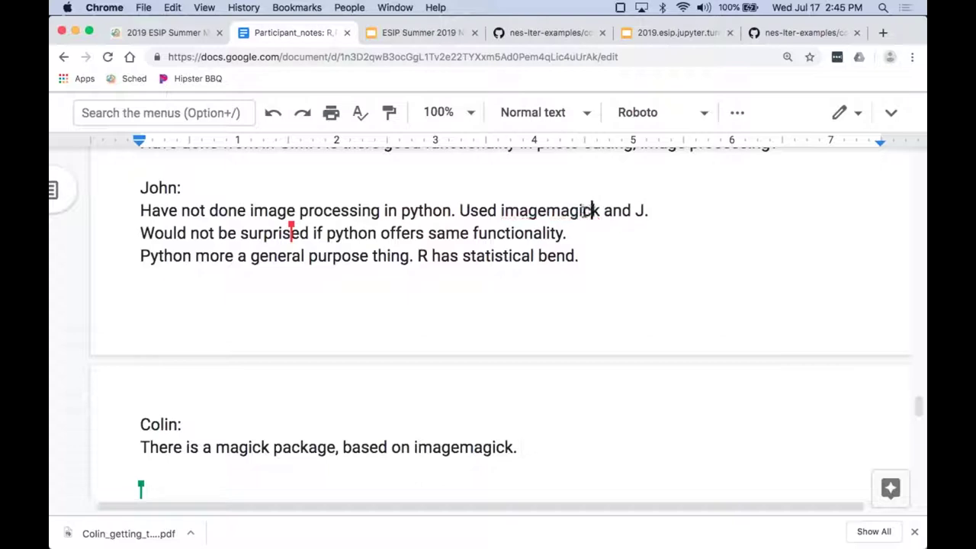
Leave a blank line below the magick package note and add a heading with the returning speaker's name and a colon.
left_click(580, 450)
key("Return")
key("Return")
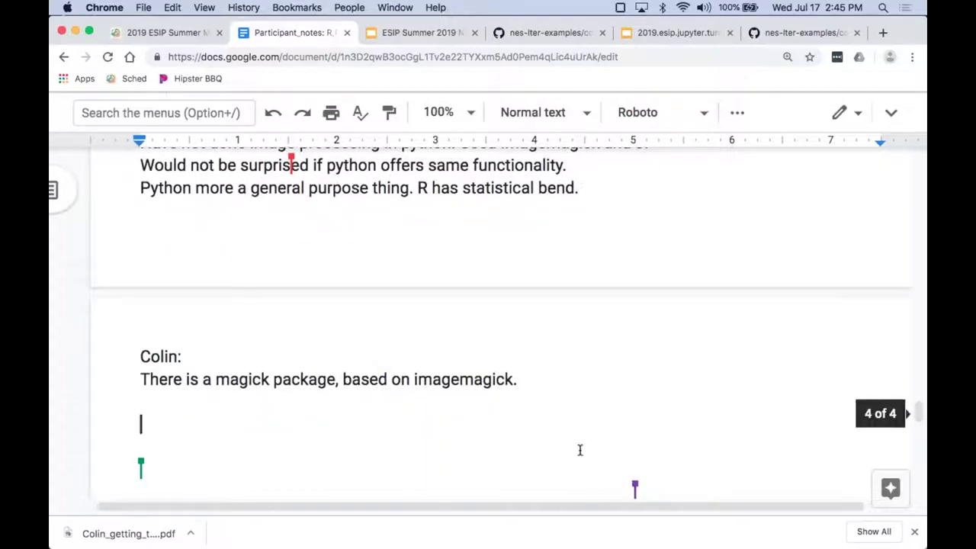
type("John:")
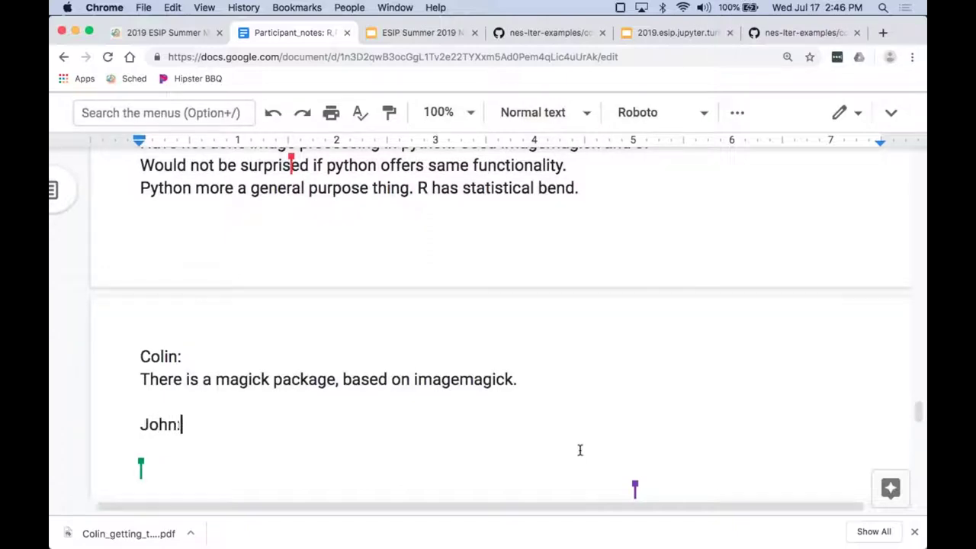
Write "Do not try to learn R and python simultaneously." under the new speaker heading.
key("Return")
type("dono")
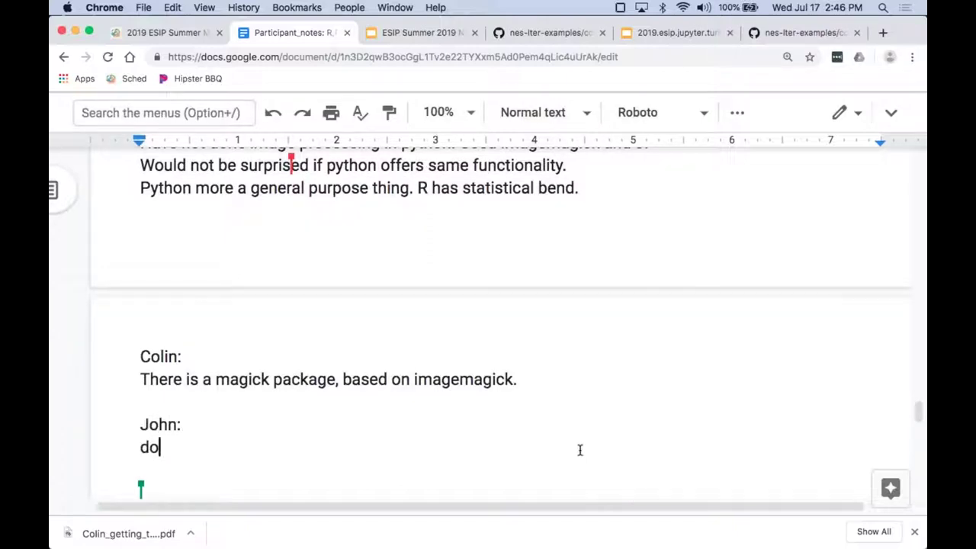
key("BackSpace")
key("BackSpace")
type("not tr")
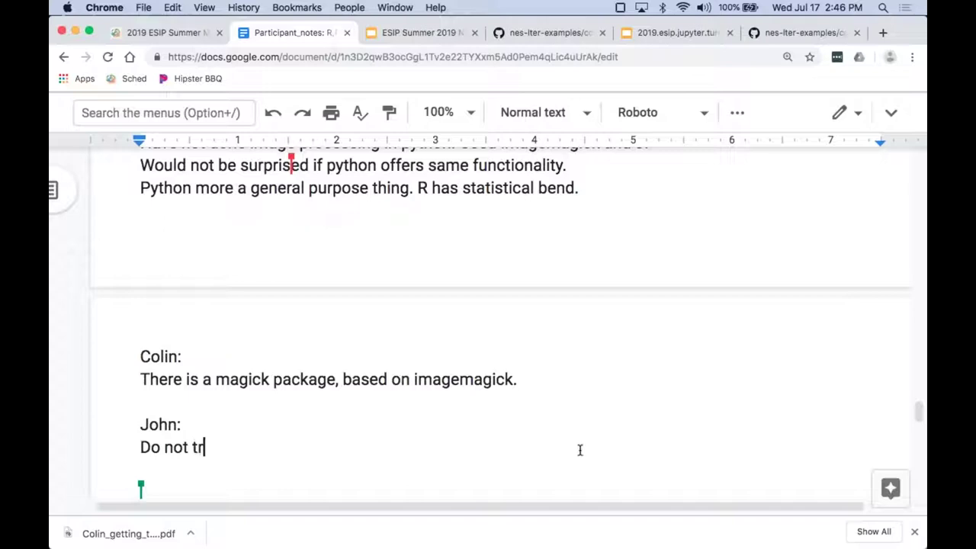
type("y to learn R")
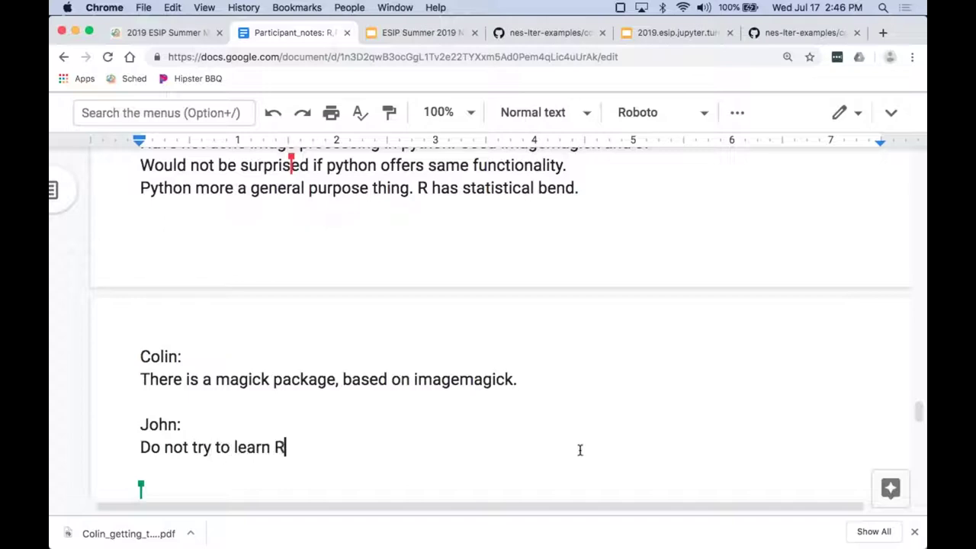
type(" and python si")
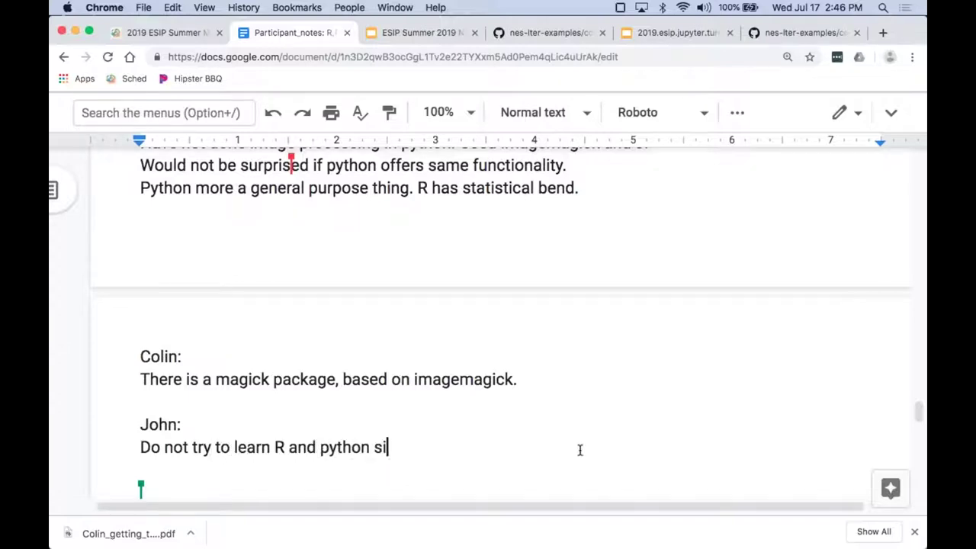
type("multane")
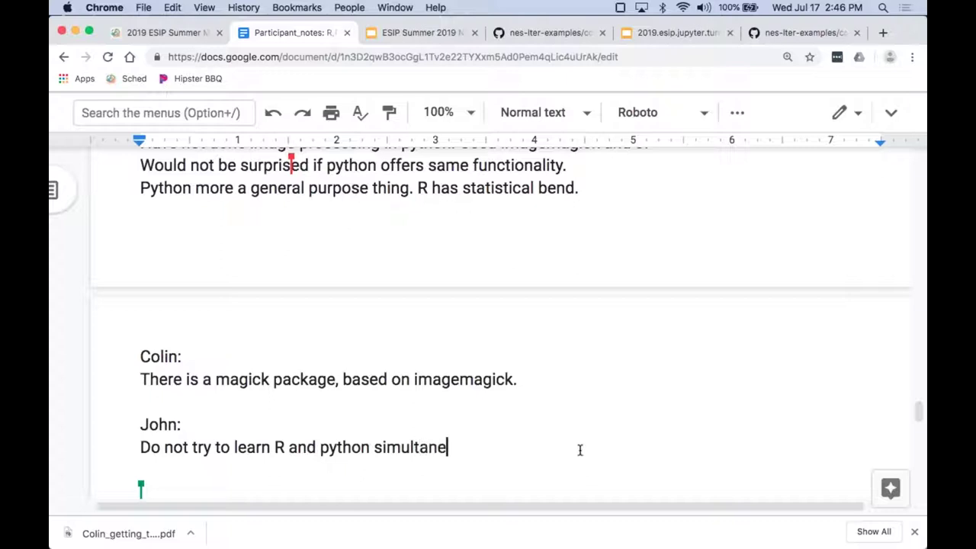
type("ously.")
Leave a blank line after the advice on learning languages and head a new section "Q:".
key("Return")
key("Return")
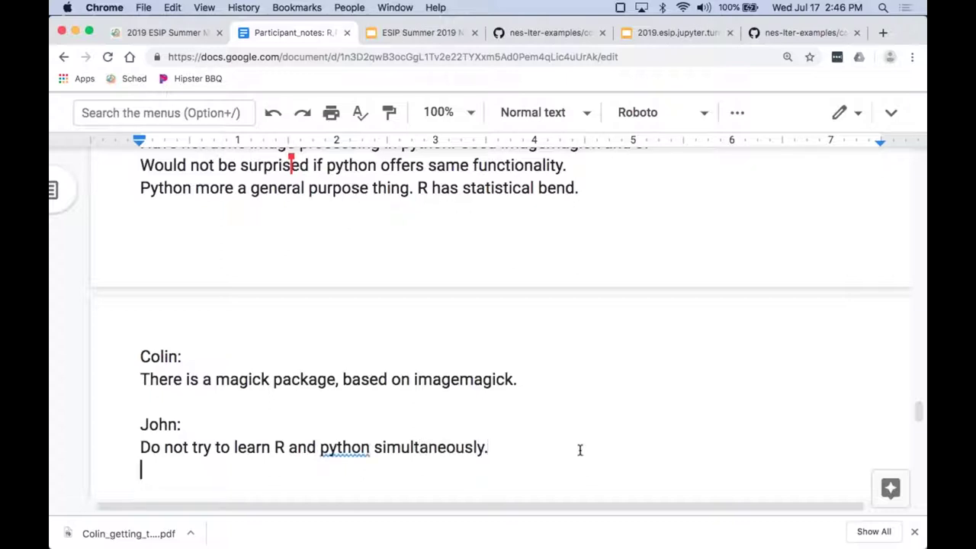
type("Q:")
key("Return")
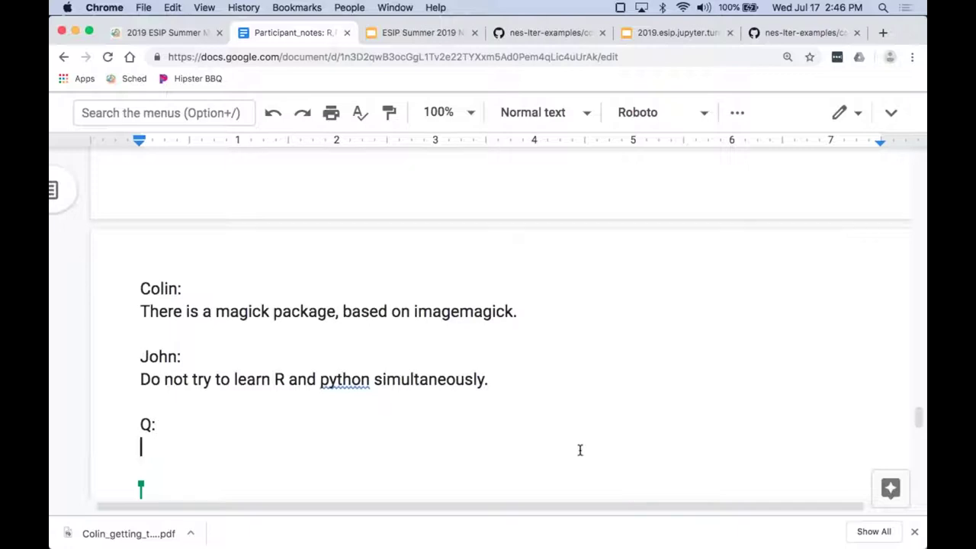
Write the question "When doing analysis, statistics. Will I get the same result on Windows as on Linux?" under the Q heading.
type("When doing a")
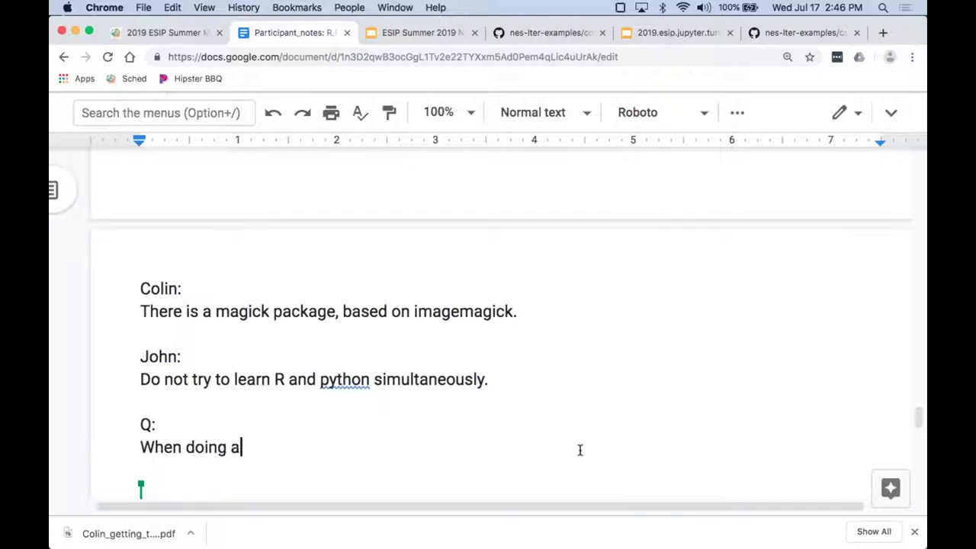
type("nalysis")
key("BackSpace")
type(", statist")
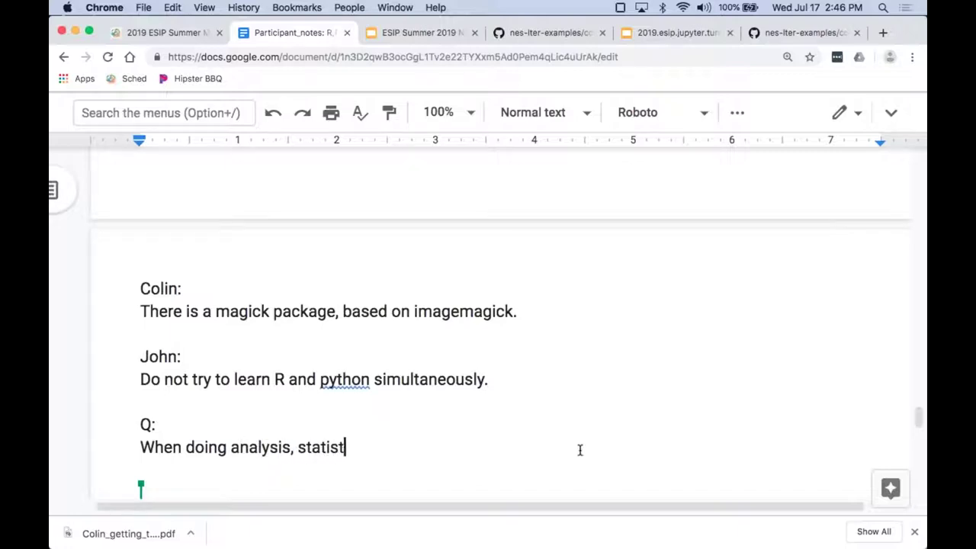
type("ics. Will ")
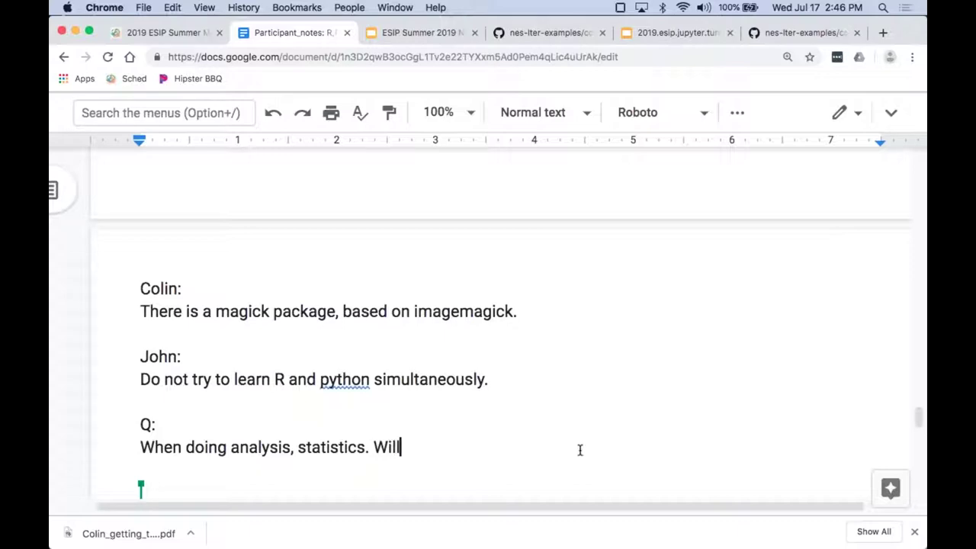
type("I get the sa")
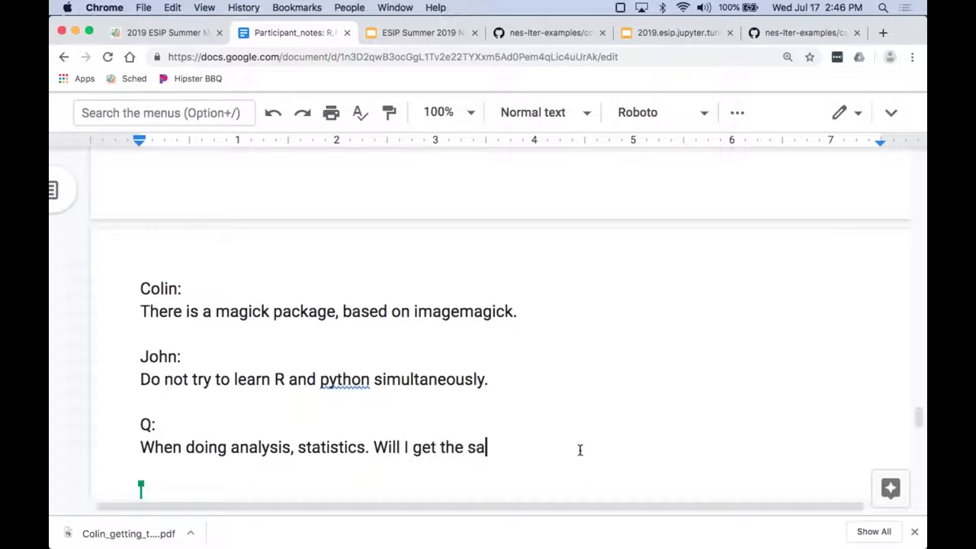
type("me resul")
type("on ")
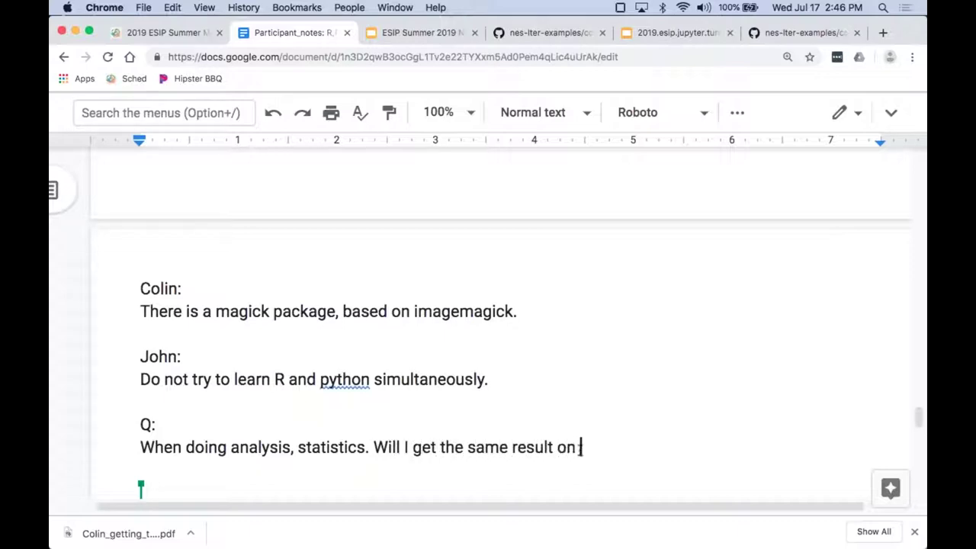
type("Windows as ")
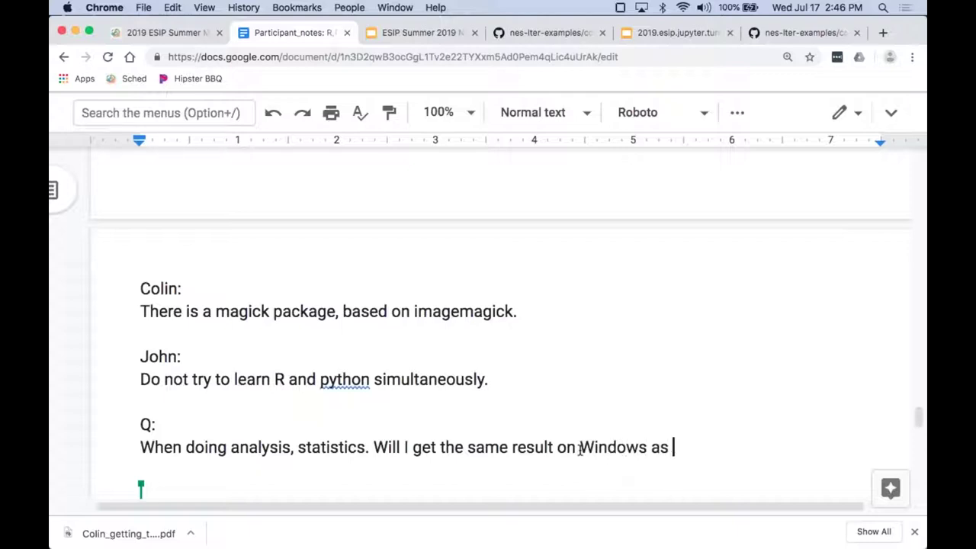
type("on Linux?")
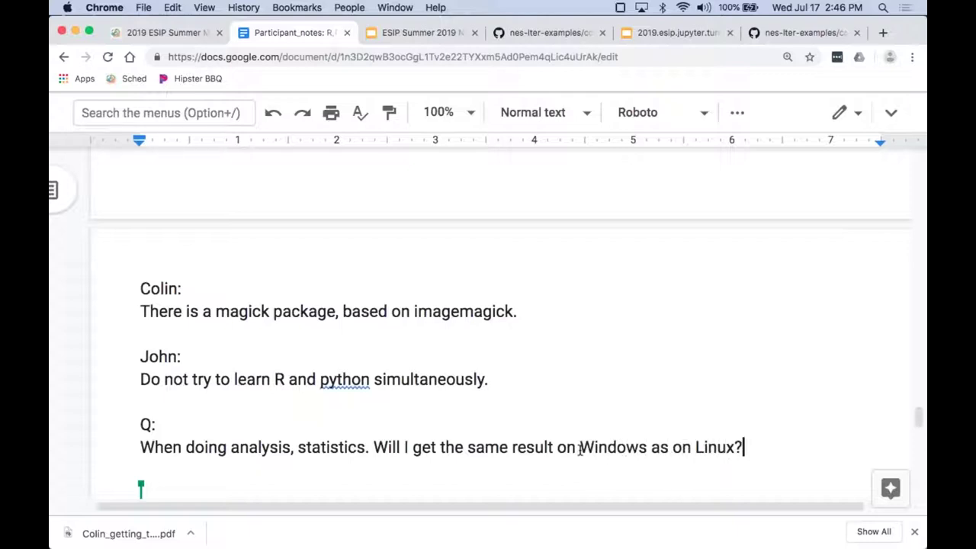
Leave a blank line below the Windows versus Linux question and head the answer with the speaker's first name and a colon.
key("Return")
key("Return")
type("John:")
key("Return")
Write "You should. Depends on skill of package creator, the algorithms they used, relative to the robustness of underlying software." under the new speaker heading.
type("You shou")
key("BackSpace")
key("BackSpace")
type("hould. Depends")
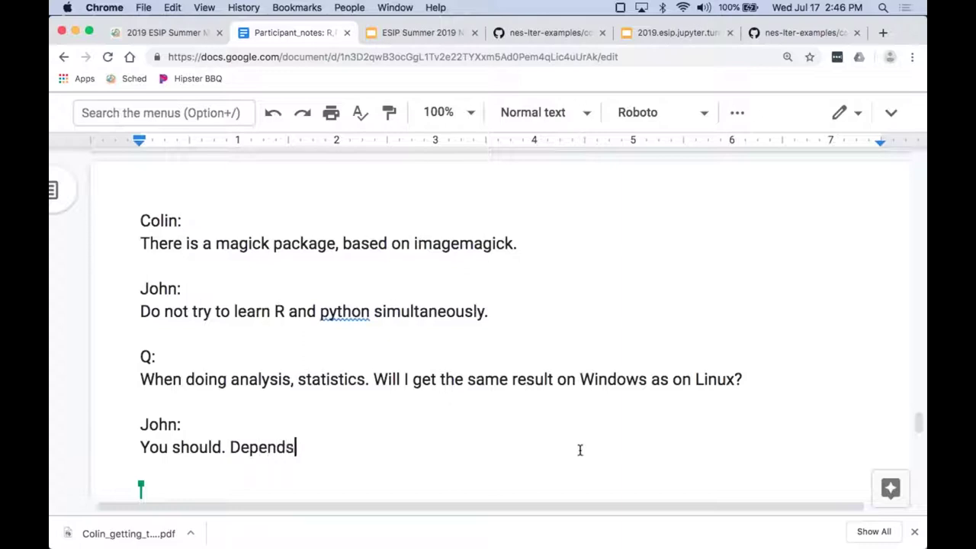
type(" on skill of ap")
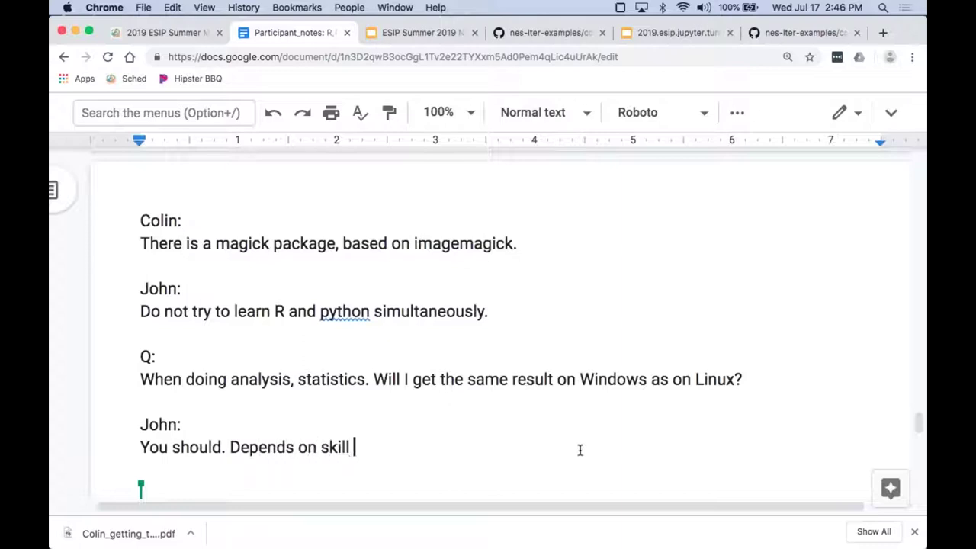
key("BackSpace")
key("BackSpace")
type("paca")
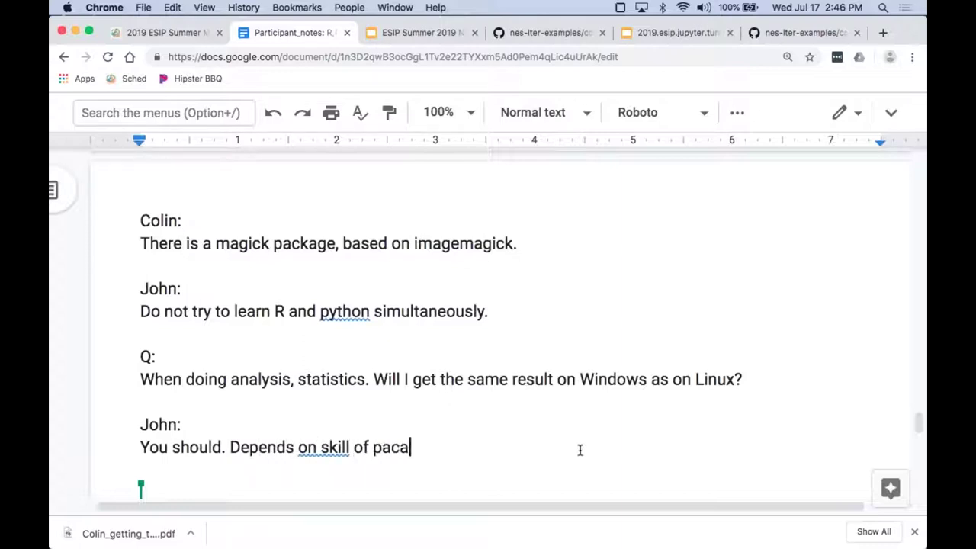
key("BackSpace")
type("kage ")
type("creator, the")
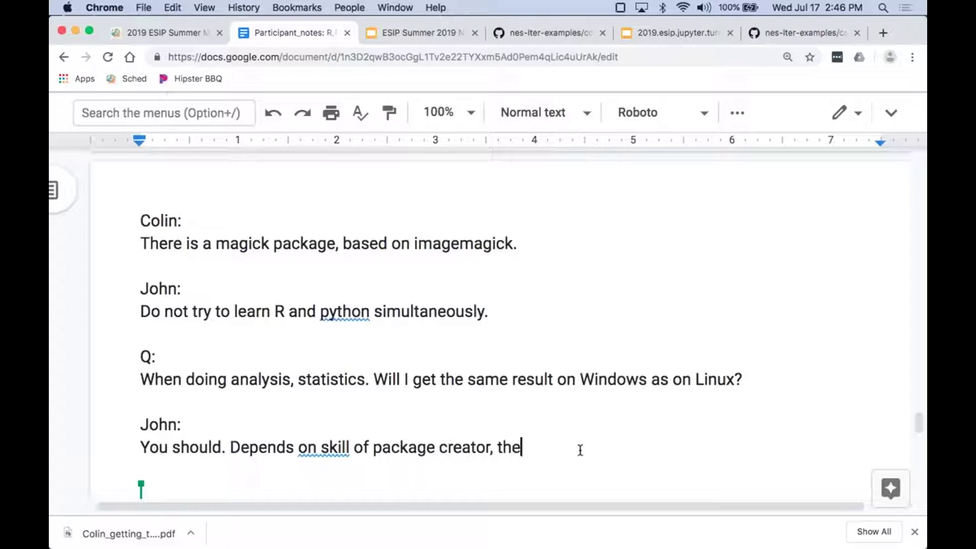
type(" algorith")
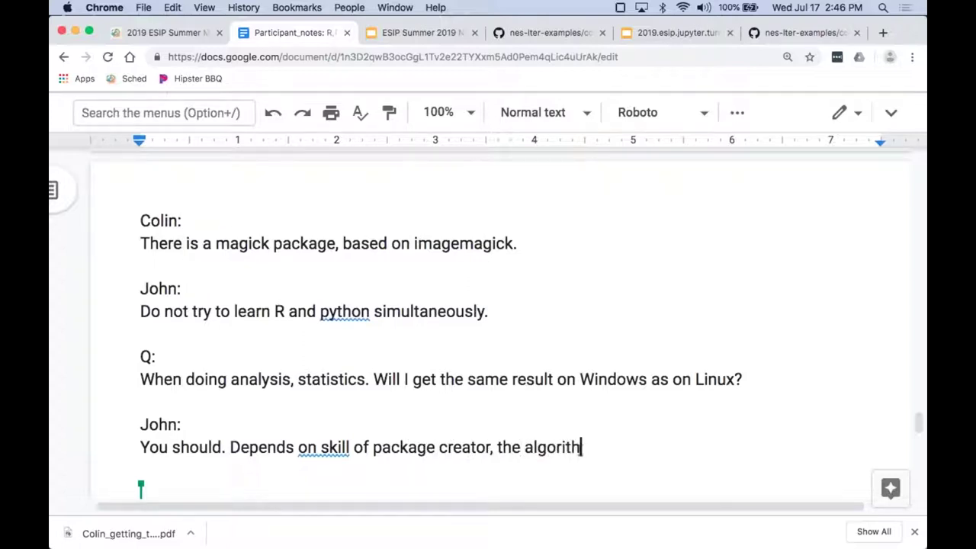
type("ms they used, relat")
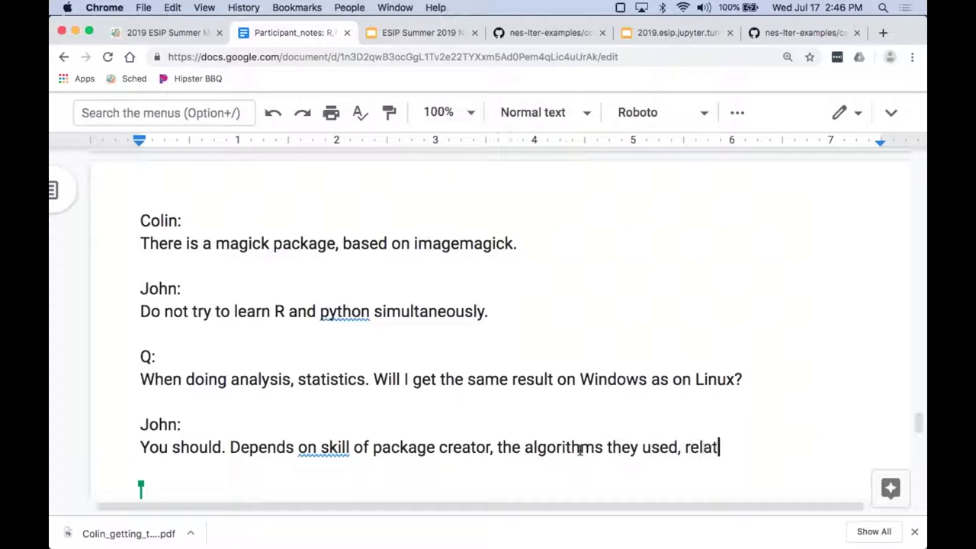
type("ive to the r")
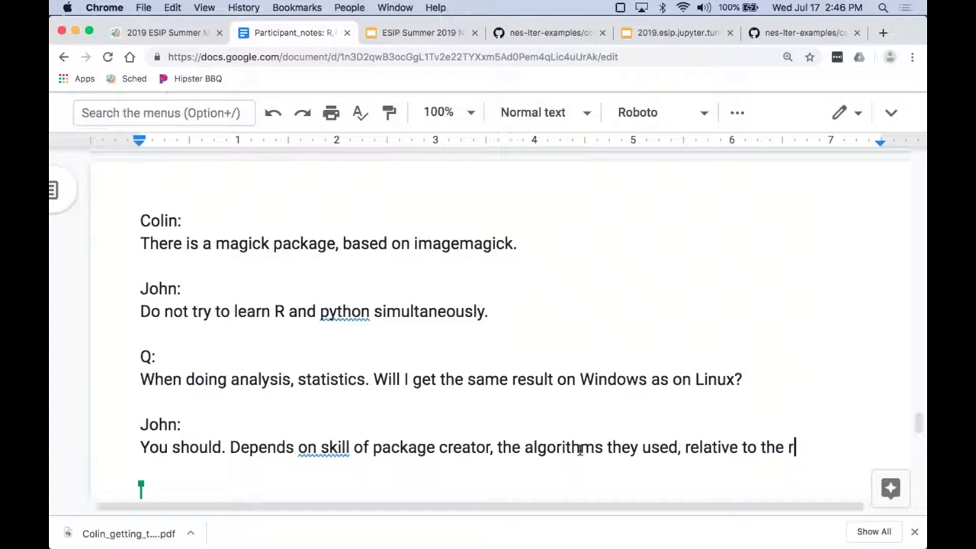
type("obustness of underlying software. Nump")
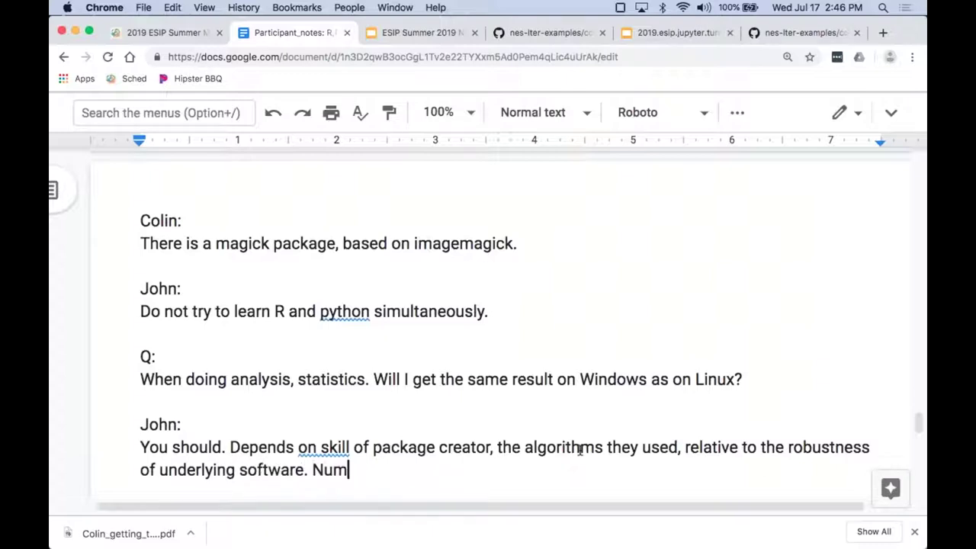
Continue the answer with "NumPy was written at a high level so I anticipate you would get the same answer.".
key("BackSpace")
type("py")
key("BackSpace")
key("BackSpace")
type("Py was written ")
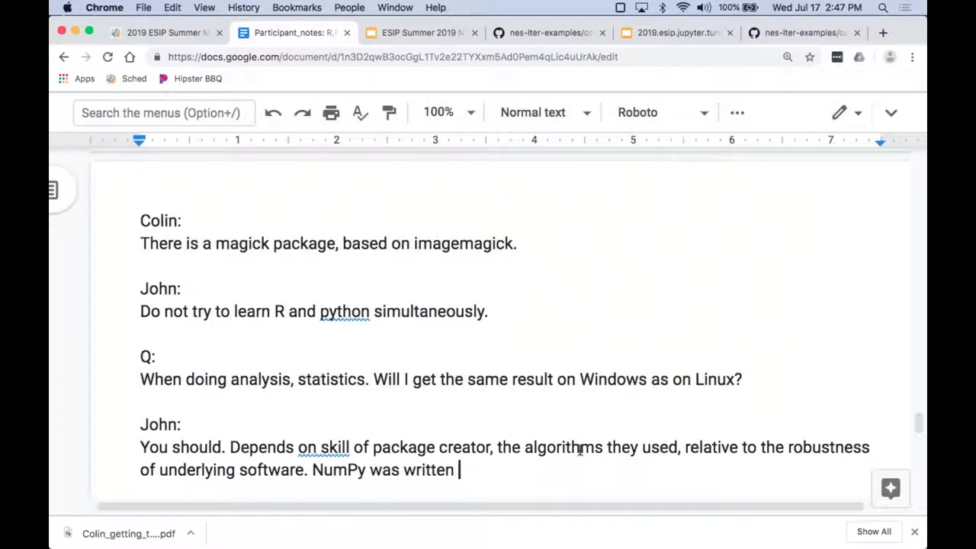
type("at a high level so I anticipate you would get the same ans")
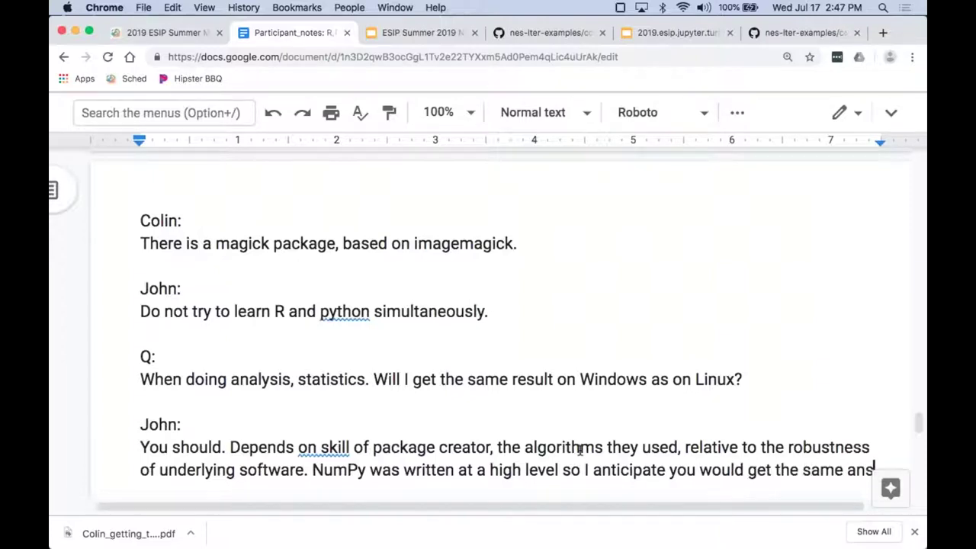
Add "I never trust a program until I've run a known example and verified output. Be suspicious of results." to the answer.
type("wer. I never trust a program until I've run a known example and verified output.")
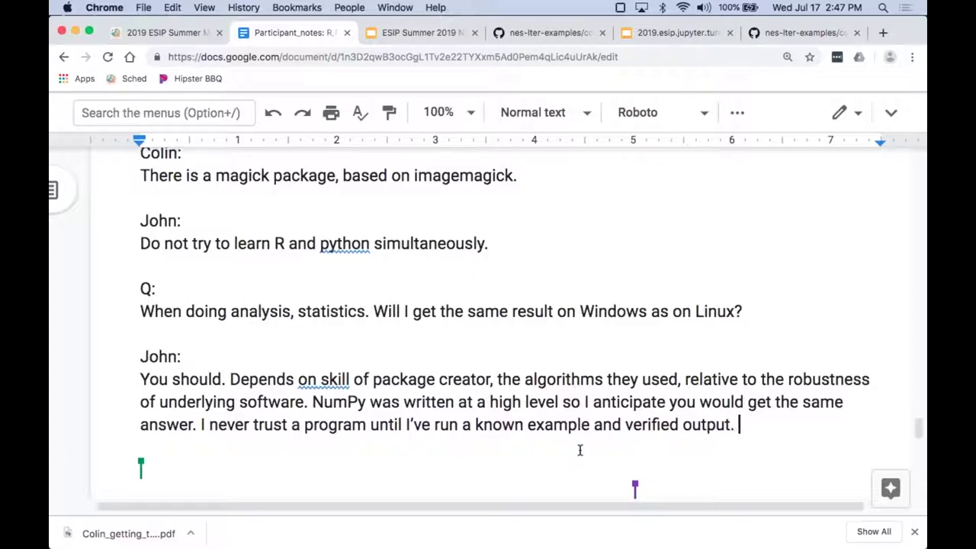
type(" Be suspicious of re")
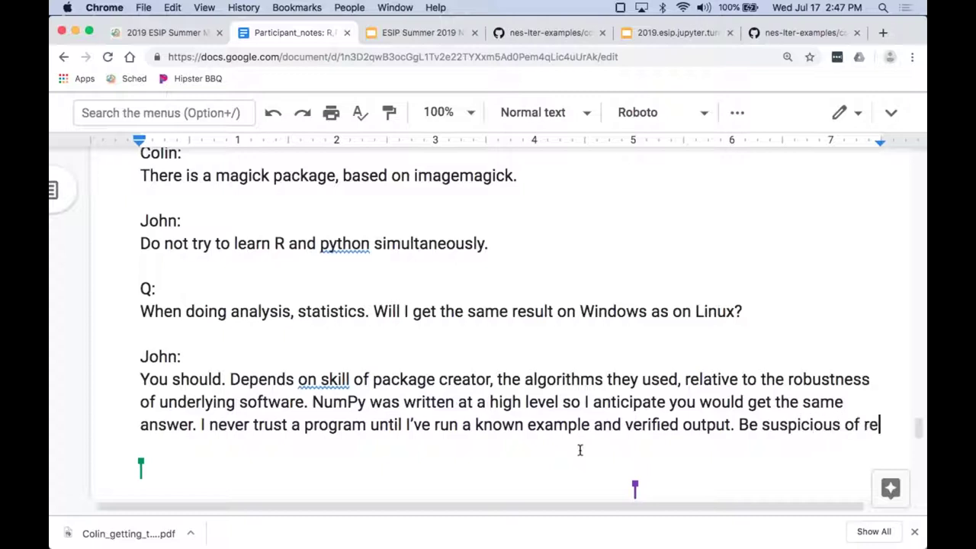
Add the comparison "A lot better than Excel, ie the 4-year offset pc vs mac." to the answer.
type("sults. A lot better than Excel, ie the 4-ye")
key("BackSpace")
key("BackSpace")
type("a")
key("BackSpace")
type("ear offse")
key("BackSpace")
type("offse")
type("t b")
key("BackSpace")
type("pc vs mac")
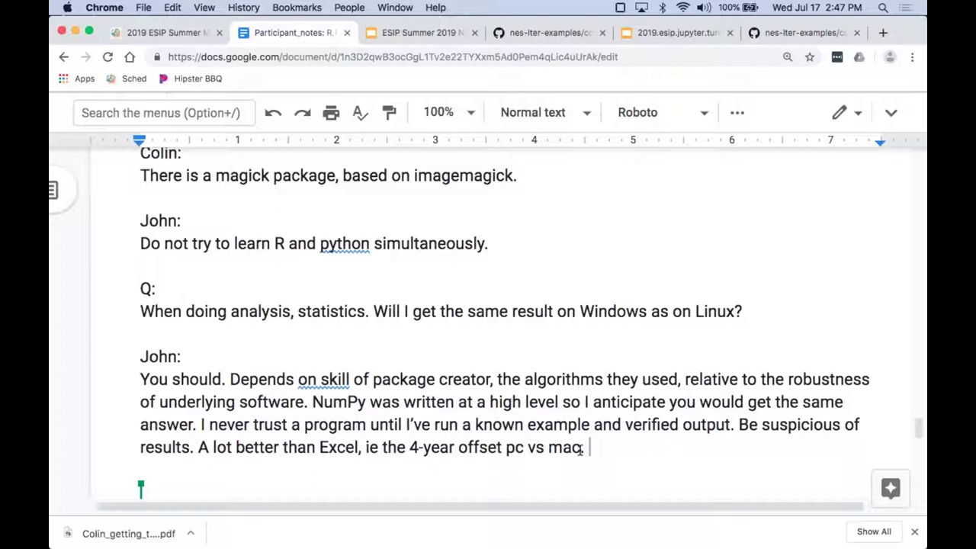
Add "I jump between pcs and linux using R and have not noticed difference." to the answer.
type(". I jump between")
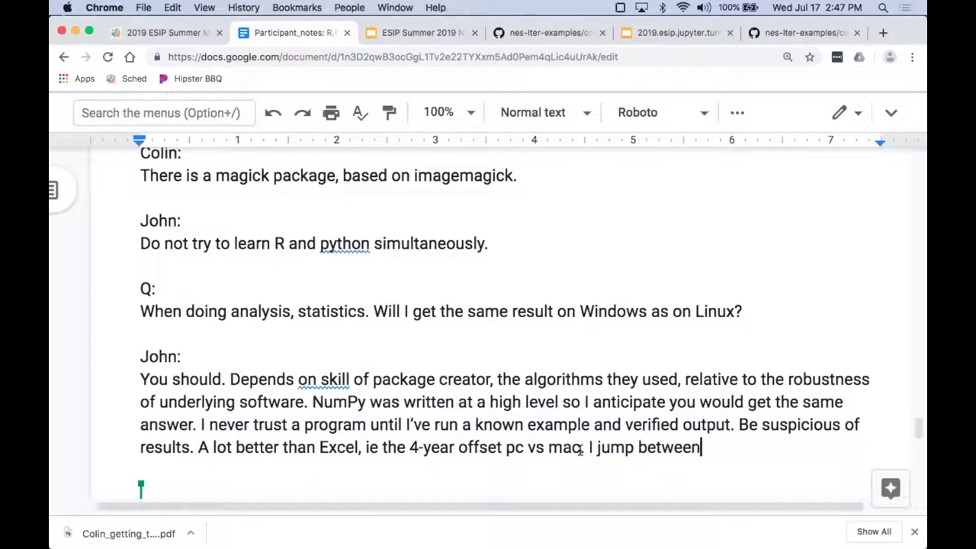
type(" pcs and lin")
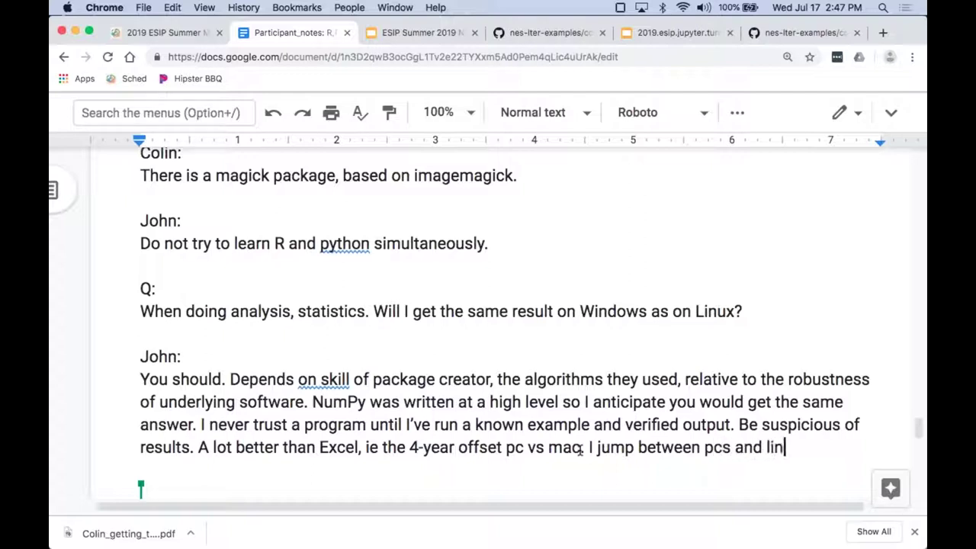
type("ux uin")
key("BackSpace")
key("BackSpace")
type("sing R and")
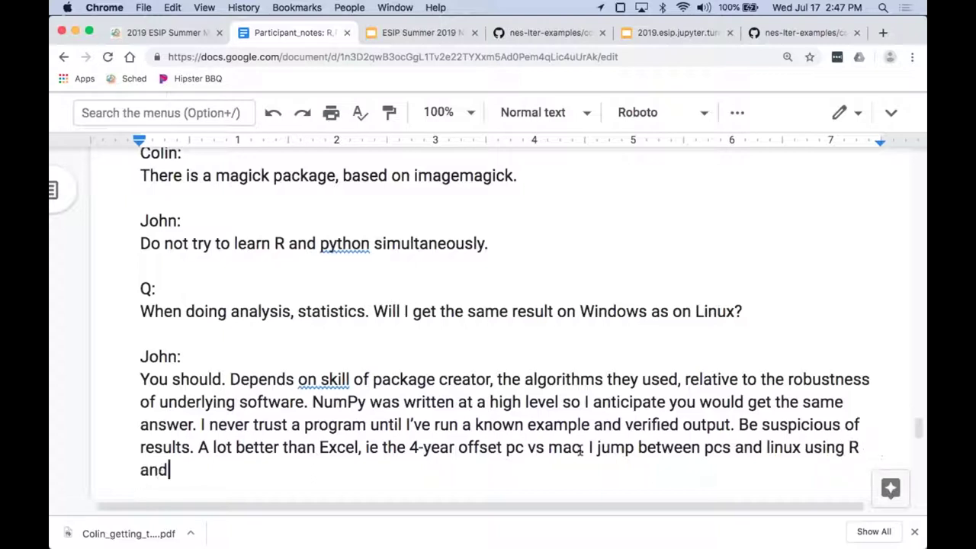
type(" have not noticed difference")
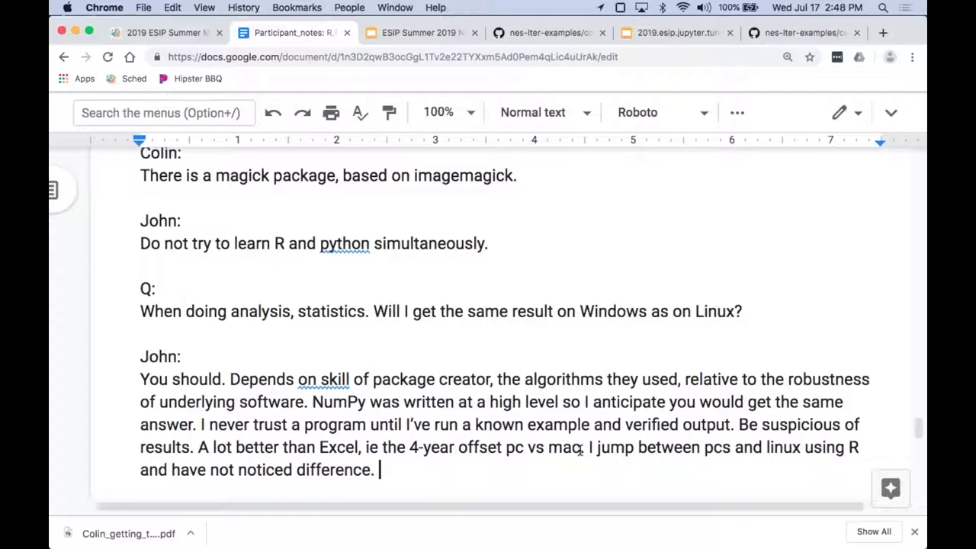
End the answer with "Installations of R on linux, ie tidyverse, more difficult in linux than on a pc.".
type(". Installations o")
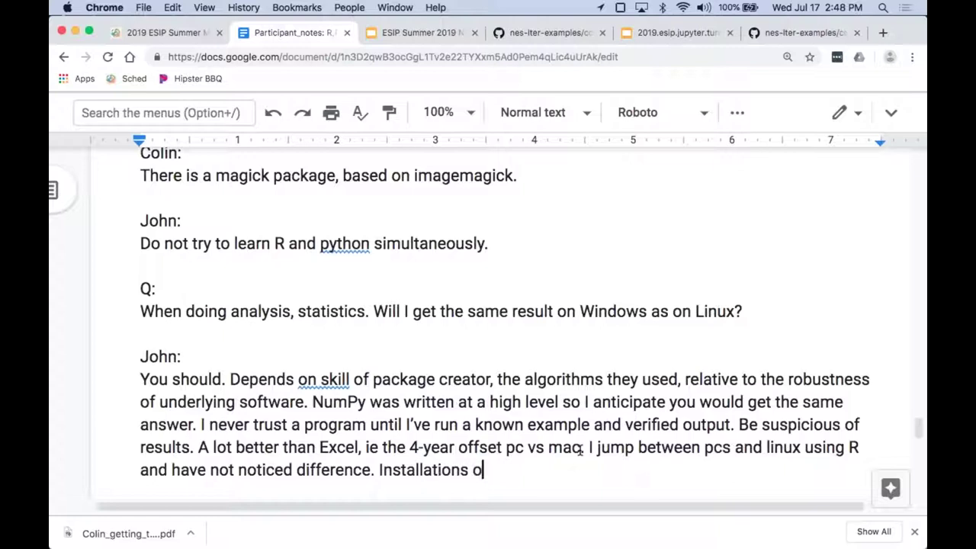
type("f R on in")
key("BackSpace")
key("BackSpace")
type("oiin")
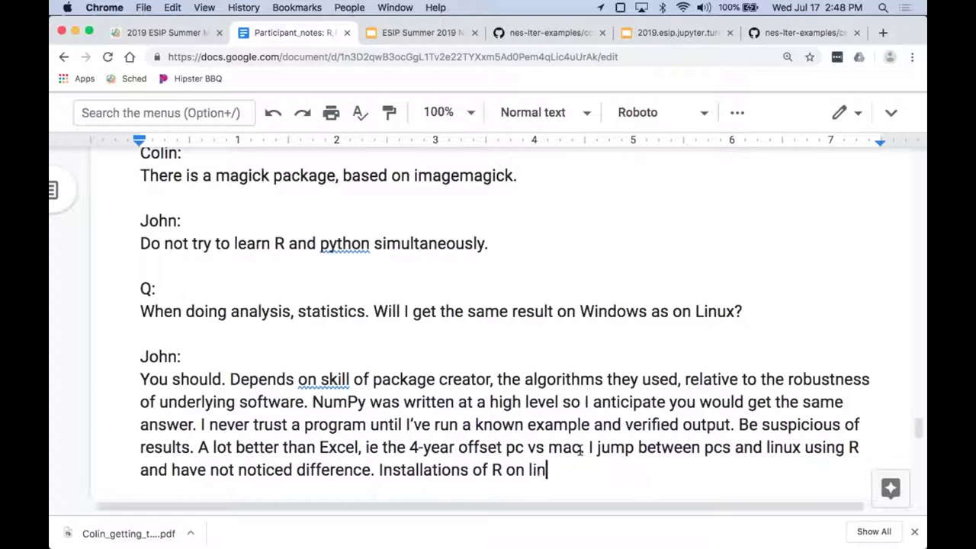
type("ux, ie tidyverse, more difficult in linux than ")
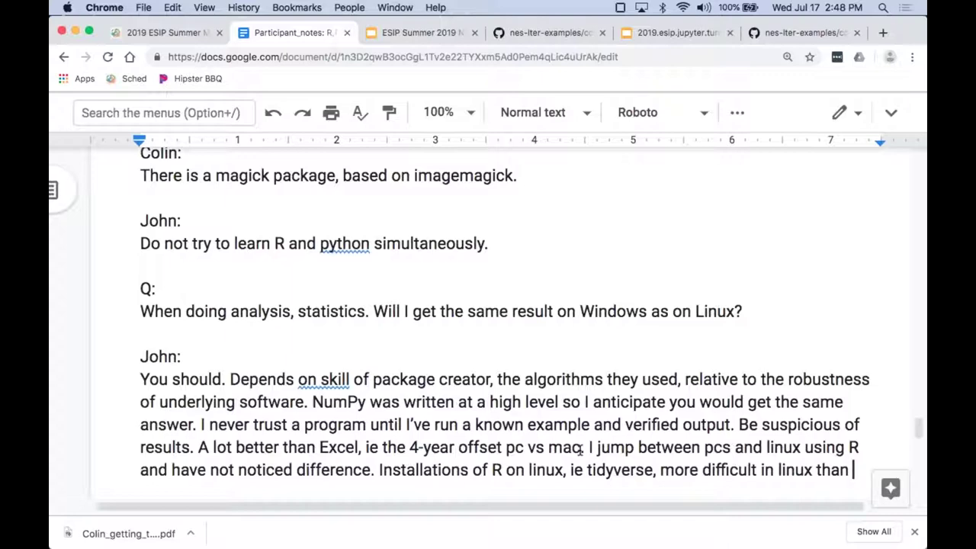
type("i")
type("n a p")
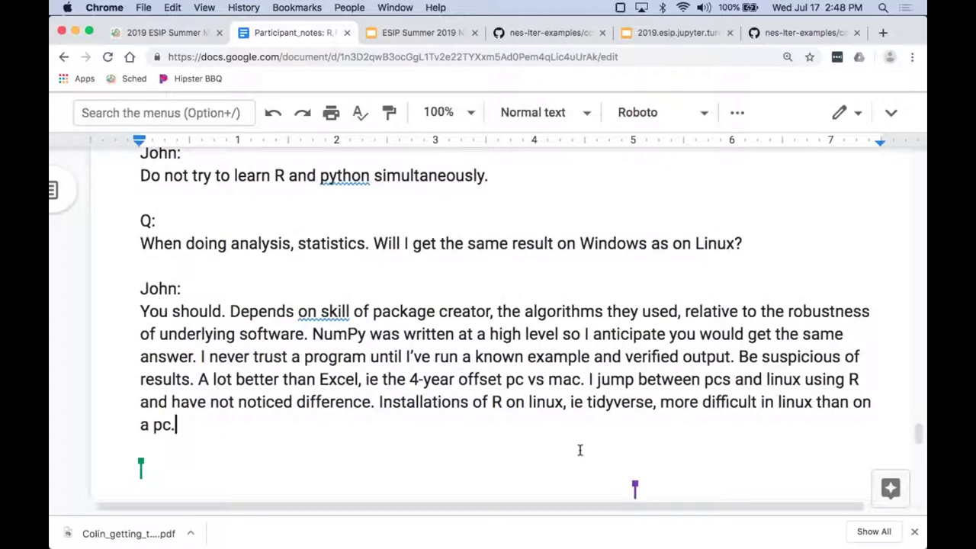
type("c.")
Leave a blank line after the answer and add the heading "Tidyverse" with empty lines beneath it.
key("Return")
key("Return")
type("Tid")
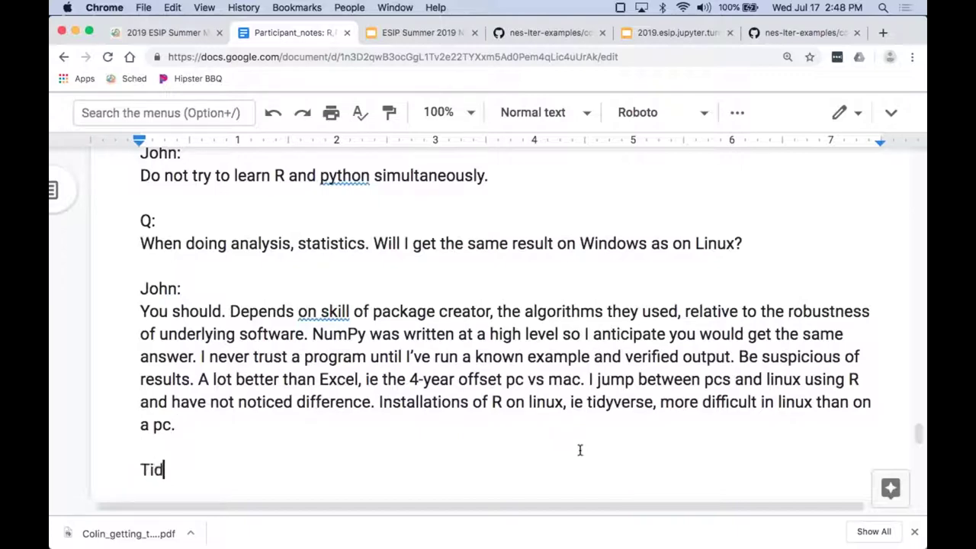
type("yverse")
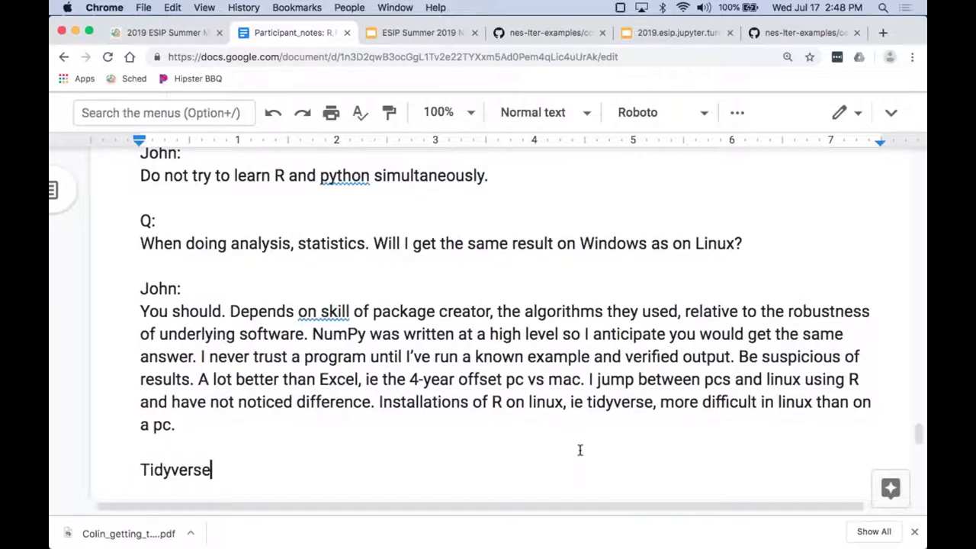
key("Return")
key("Return")
key("Return")
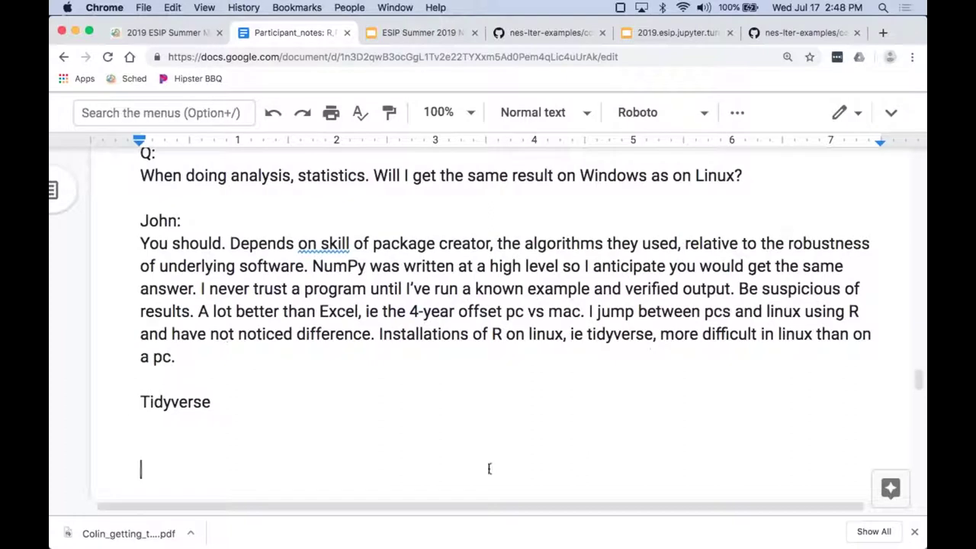
Under the Tidyverse heading, note the presenter's examples, followed by "… the name Hadley Wickham (spelling?) came up a lot.".
right_click(411, 396)
left_click(342, 414)
type("Colin's ")
type("examples")
type("... the name H")
type("and")
key("BackSpace")
key("BackSpace")
type("dley Wicka")
key("BackSpace")
type("ham (spelling?)")
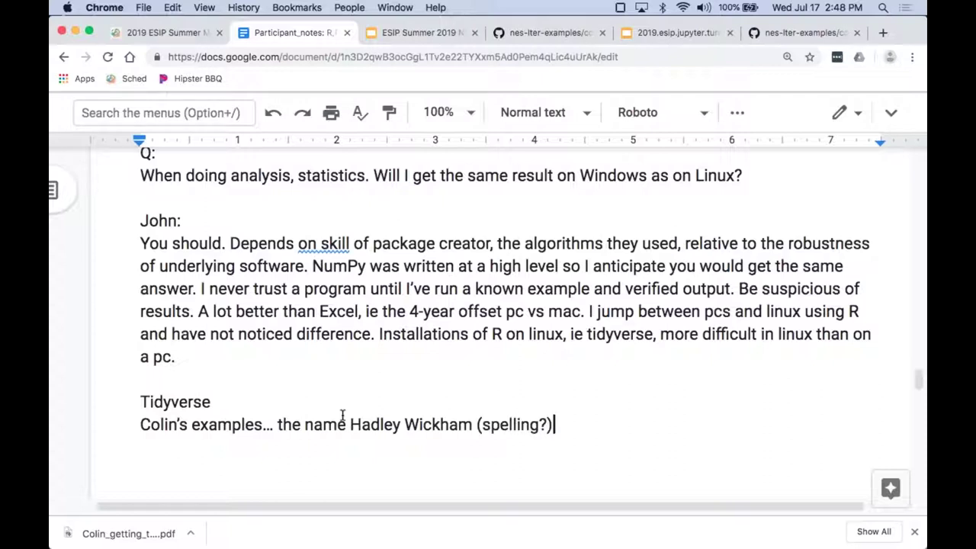
type(" cam e")
key("BackSpace")
key("BackSpace")
type("e up a lot.")
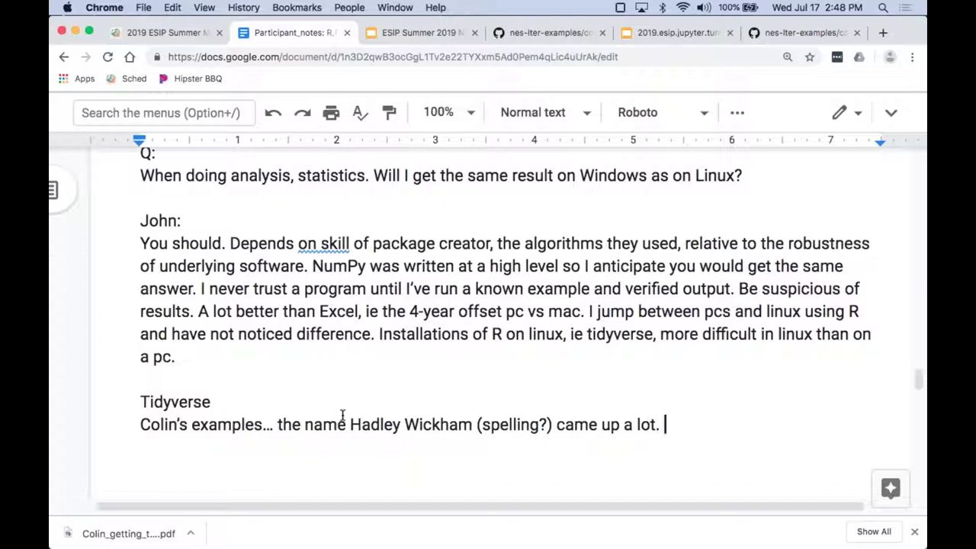
Continue the Tidyverse note with "Capabilities that were already in R but not as accessible. He put them in ogical framework.".
type(" Capabilities")
key("BackSpace")
type("es ")
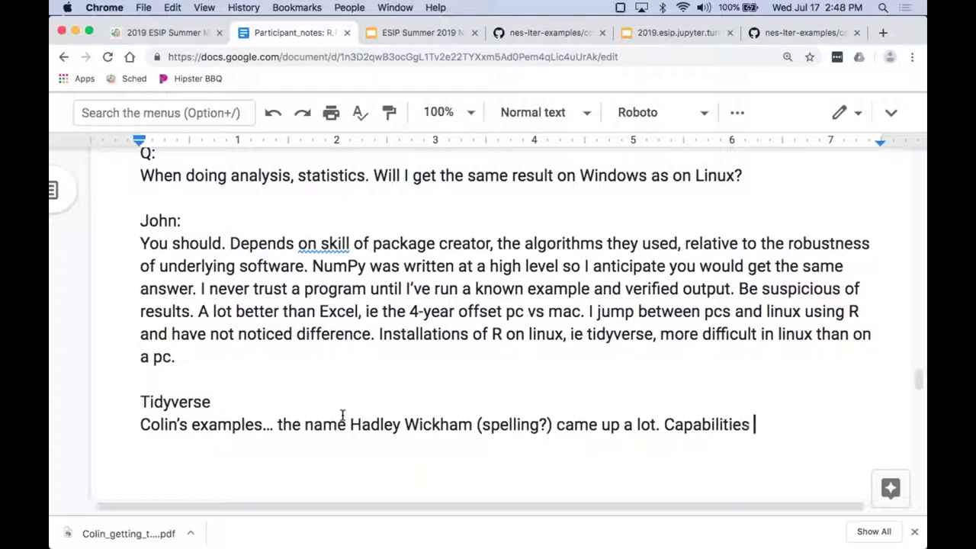
type("that were a")
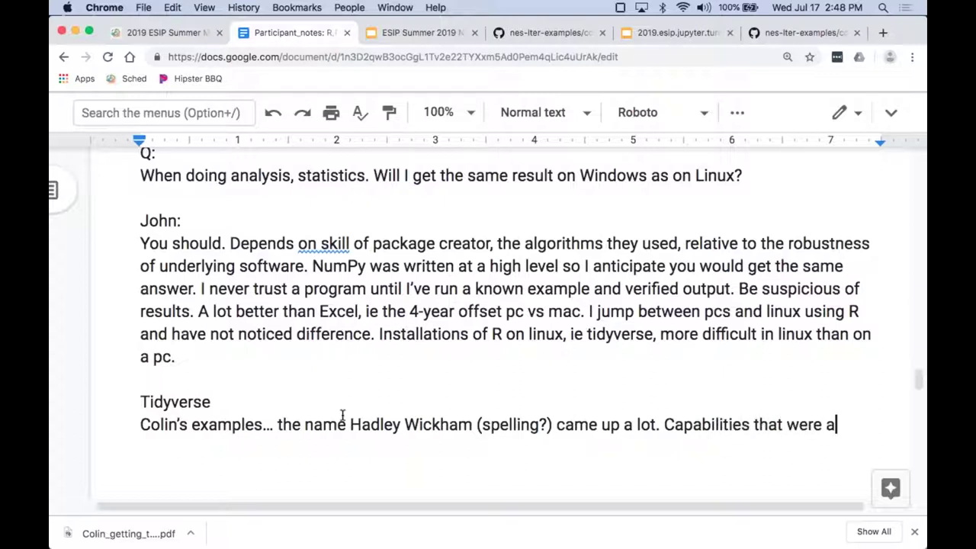
type("lready in R")
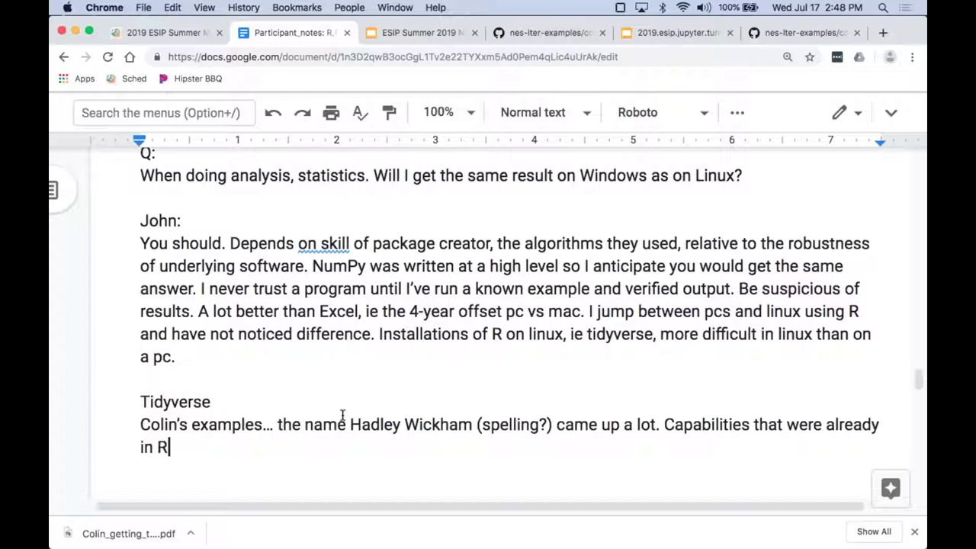
type(" but not ac")
key("BackSpace")
key("BackSpace")
type("s accessible. He put them ")
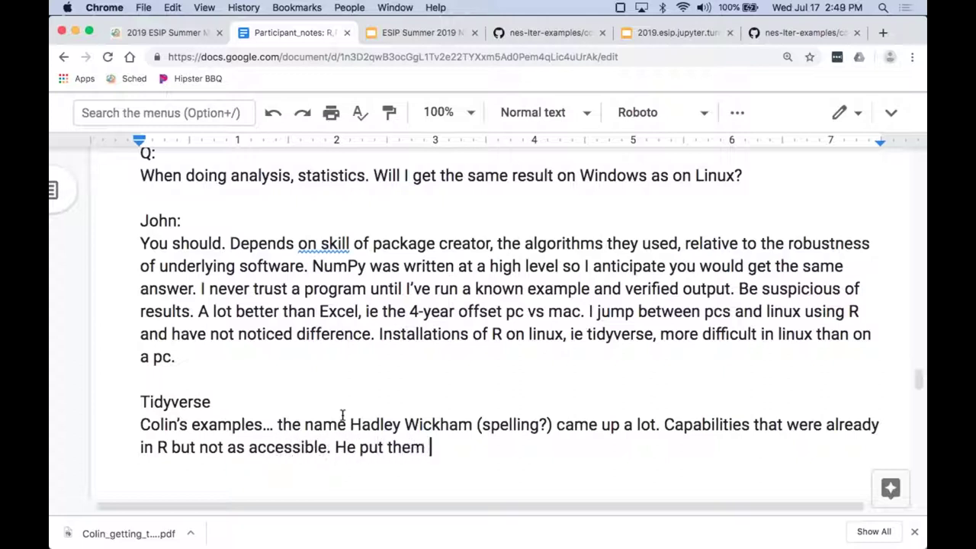
type("in ogical framework.")
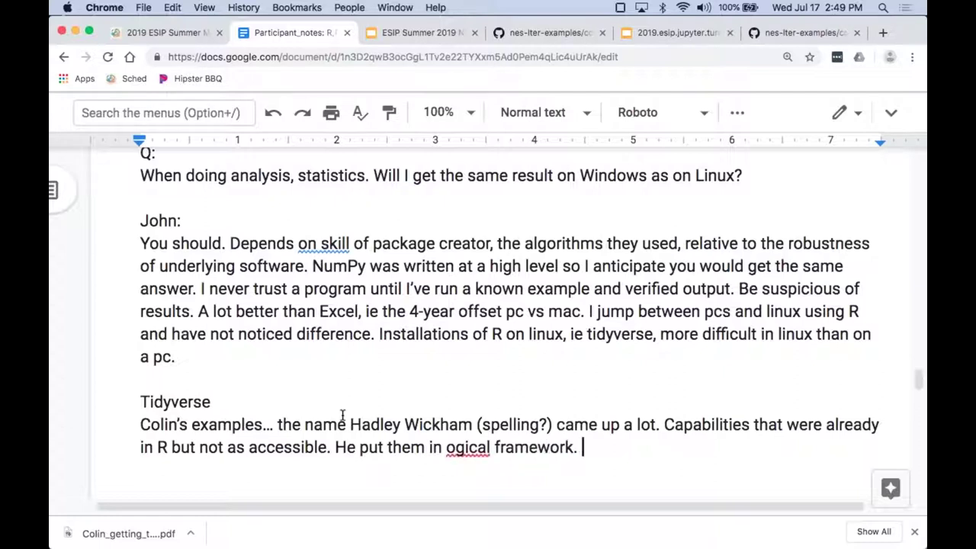
Correct "ogical" to "logical" in the note and capitalise the V in the heading to read "TidyVerse".
left_click(446, 448)
type("l")
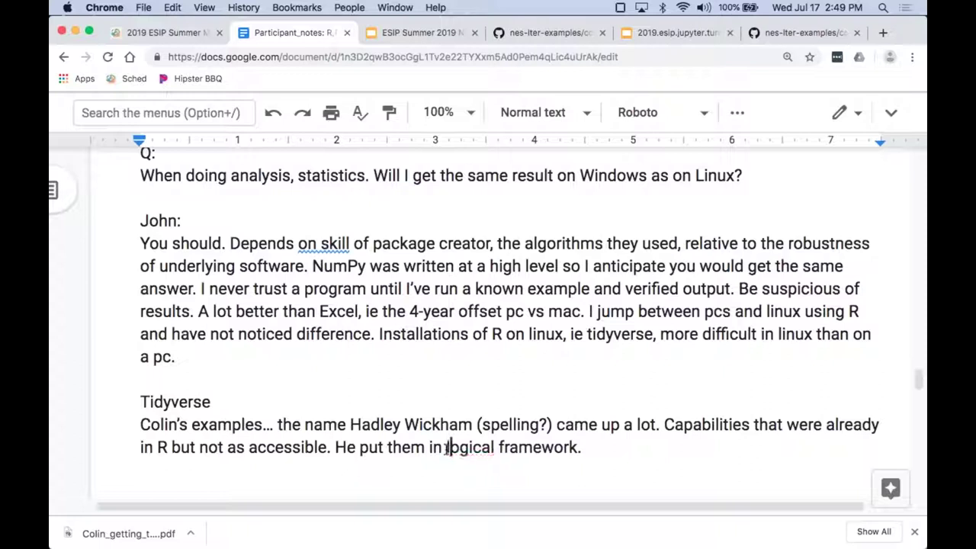
left_click(592, 448)
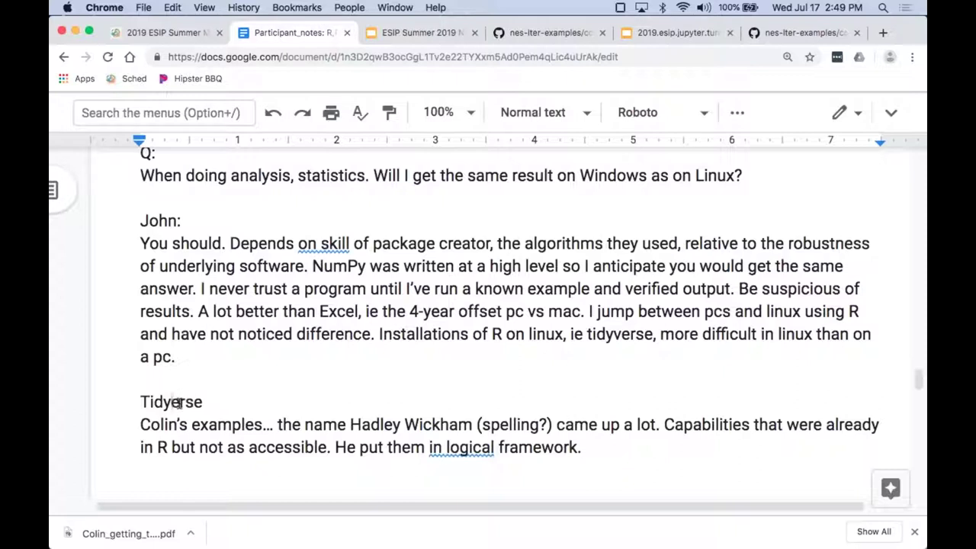
type("V")
End the TidyVerse note with the sentence "TidyVerse is a 2nd dialect of R." and start a new line beneath it.
left_click(726, 444)
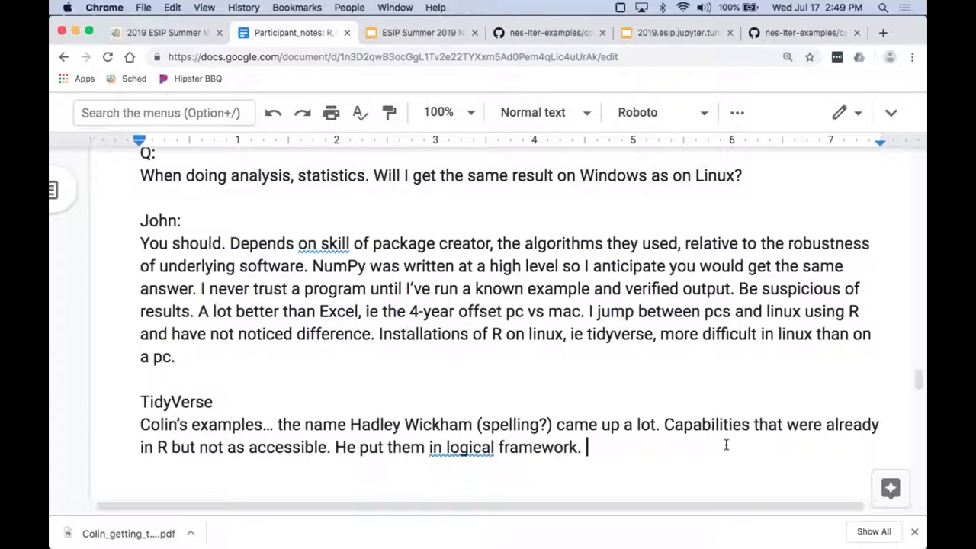
type("TidyVerseis")
key("BackSpace")
key("BackSpace")
type("is a 2nd ")
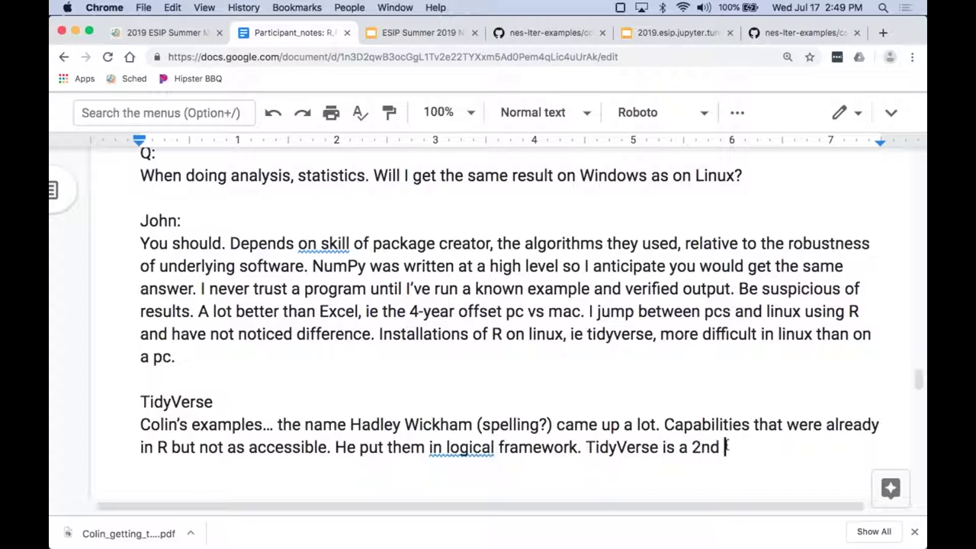
type("dialect of")
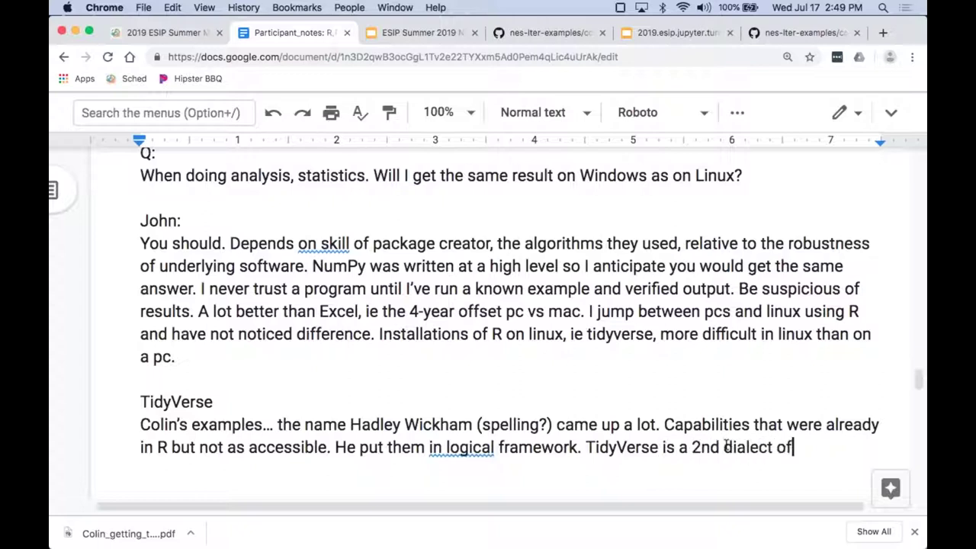
type(" R.")
key("Return")
Insert the missing article "a" before "logical framework" in the TidyVerse note.
scroll(726, 446, "up", 1)
scroll(726, 446, "down", 3)
scroll(726, 445, "down", 3)
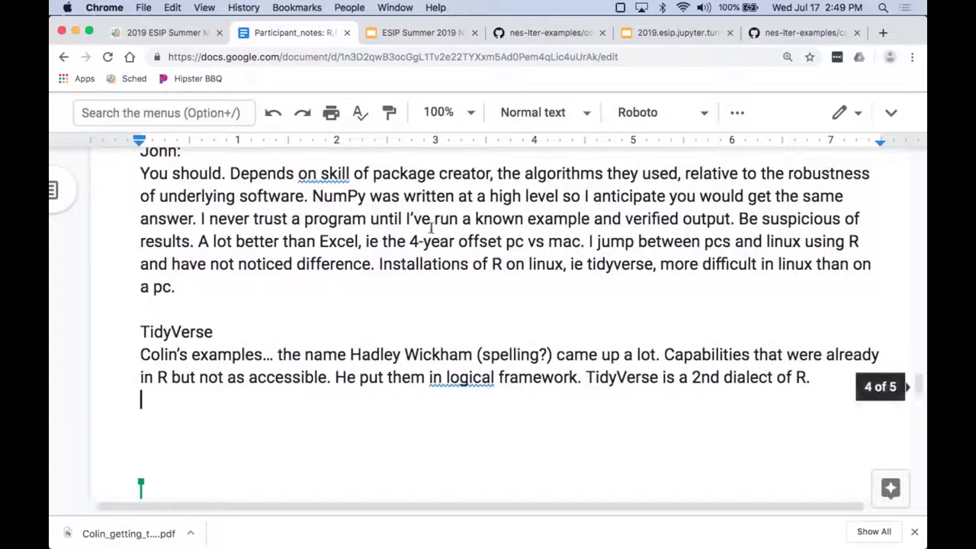
left_click(446, 377)
type("a")
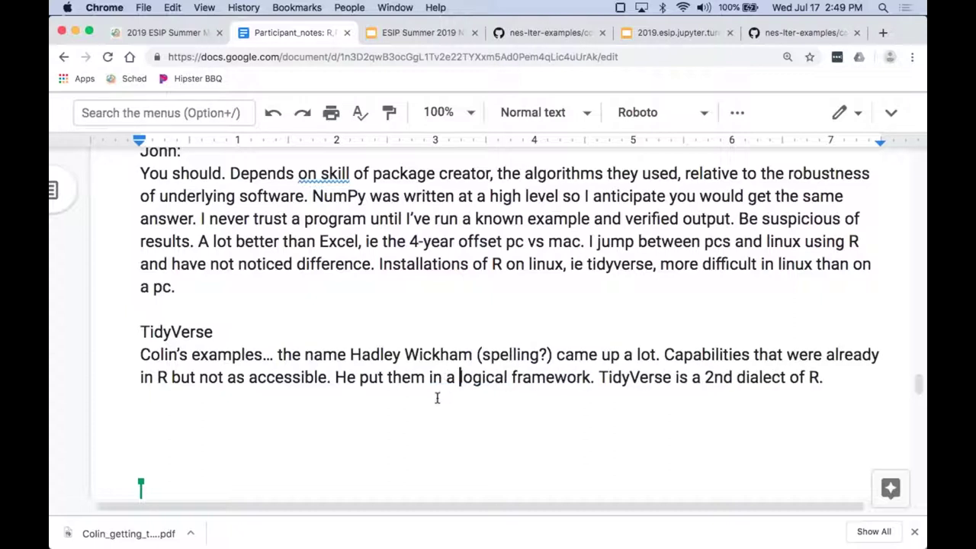
Below the TidyVerse note, add the heading "Questions?" and begin the line under it with "How to get past barr".
left_click(438, 418)
type("Questions")
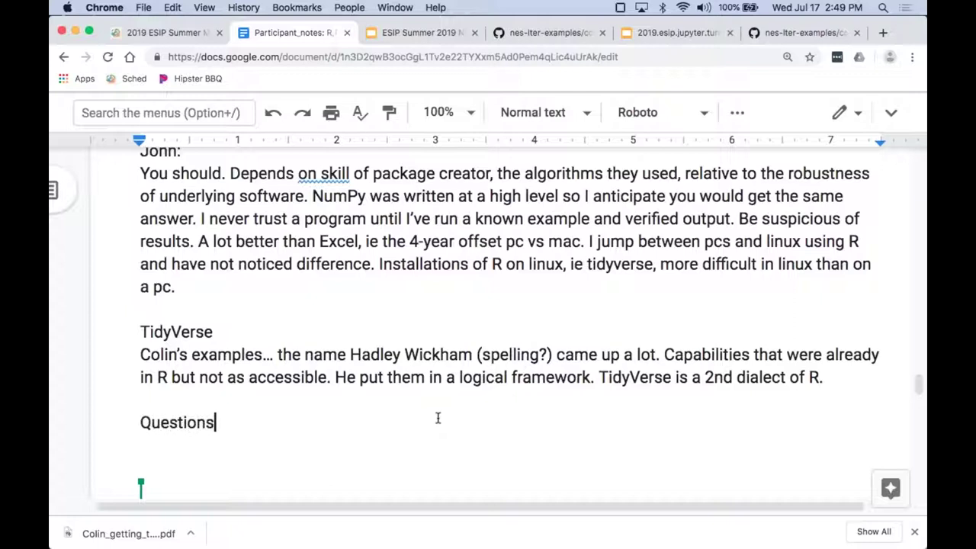
type("?")
key("Return")
type("How to ge")
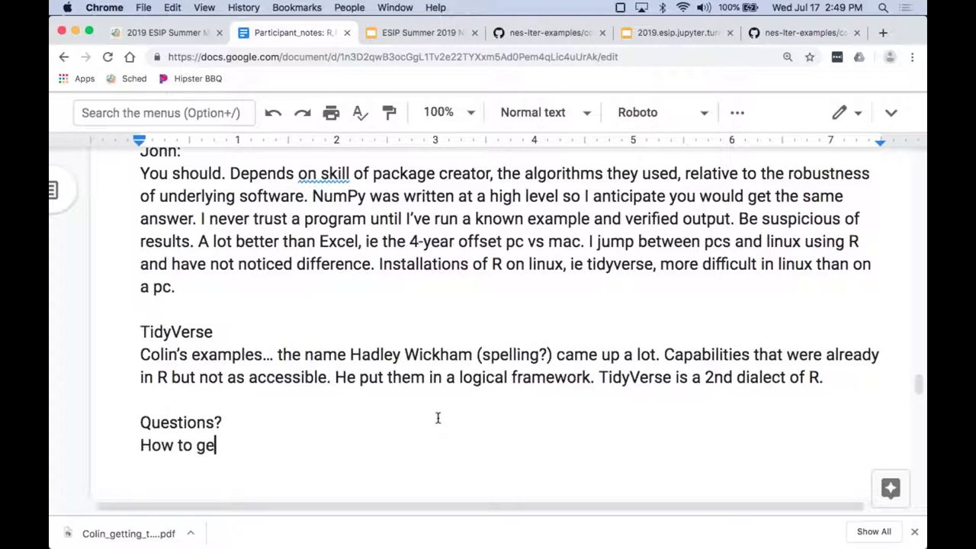
type("t past barriers")
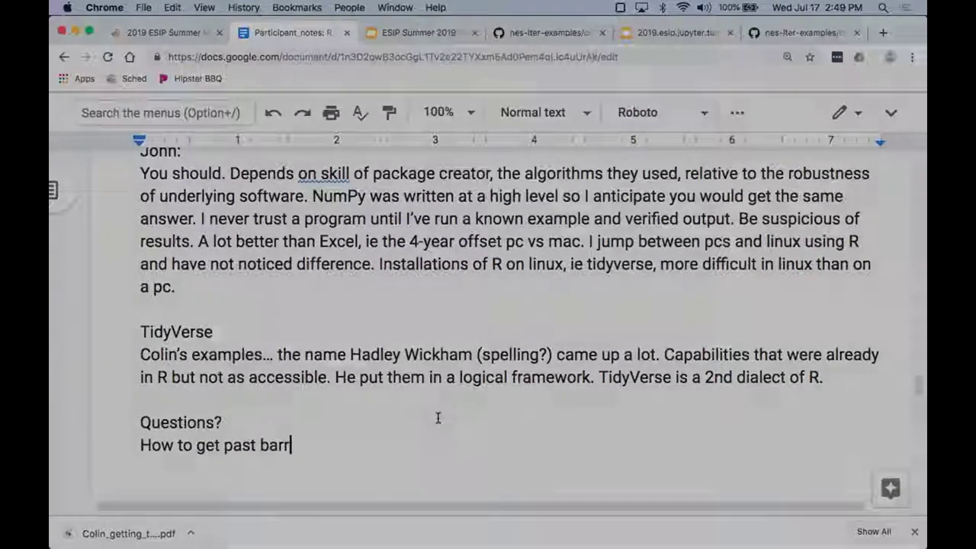